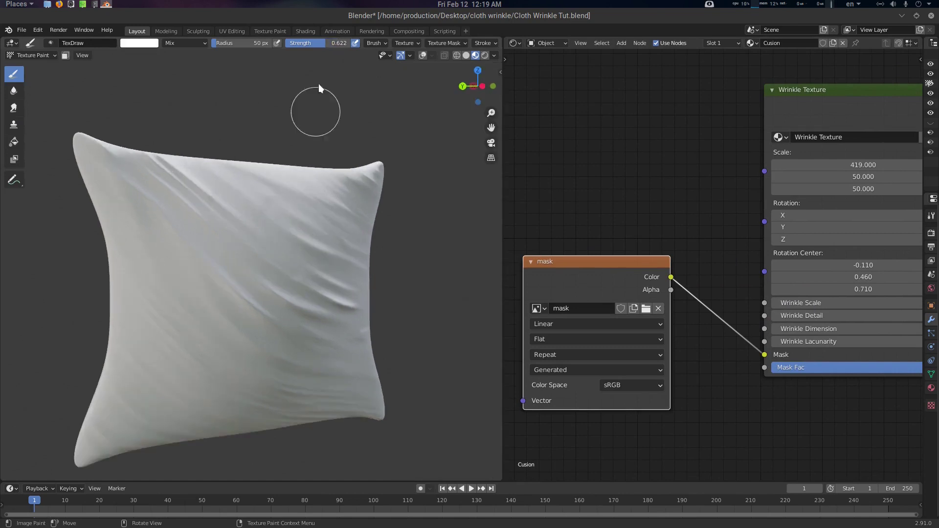
Step: Paint the cushion's wrinkle mask with an adjusted brush color brightness and lower the brush strength to 0.496
drag(259, 304, 242, 245)
click(140, 43)
drag(205, 66, 204, 55)
drag(298, 282, 337, 245)
drag(331, 44, 310, 45)
scroll(213, 384, down, 1)
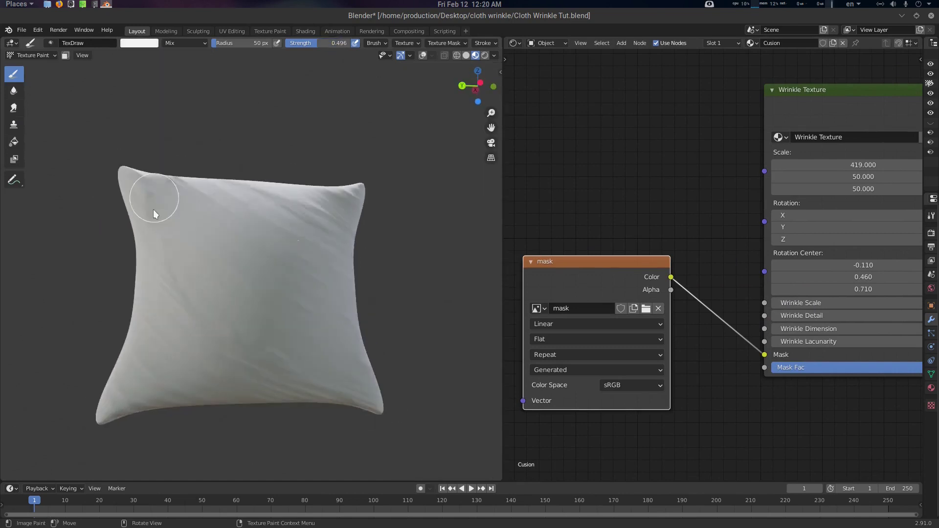
Step: Adjust the brush color's brightness and paint mask strokes across the cushion's front and near its upper edge
click(139, 43)
drag(205, 55, 204, 81)
drag(207, 268, 250, 337)
middle_drag(320, 260, 282, 233)
mouse_move(278, 274)
middle_down()
mouse_move(251, 296)
mouse_move(195, 254)
middle_up()
drag(185, 244, 172, 250)
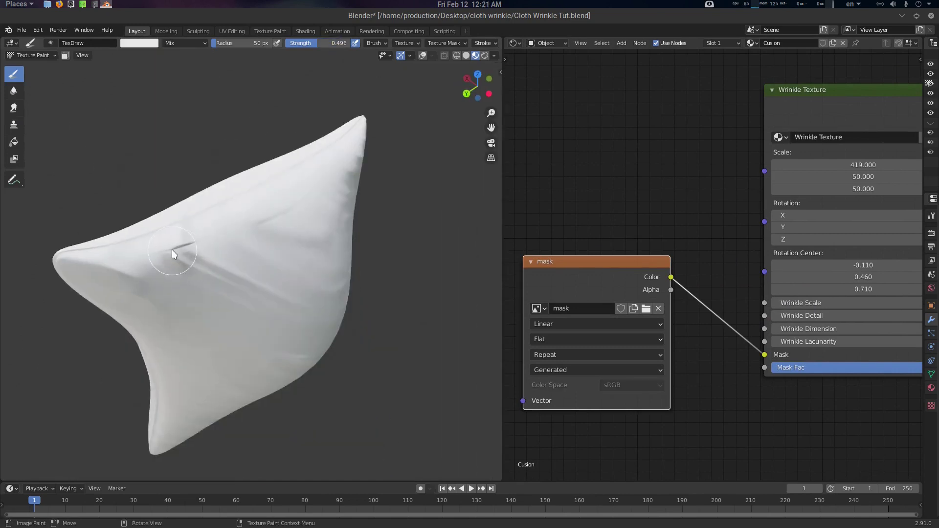
Step: Change the brightness of the texture paint brush color once more
middle_drag(171, 250, 231, 308)
scroll(231, 308, down, 1)
click(140, 43)
drag(205, 81, 204, 69)
scroll(783, 294, down, 1)
middle_drag(831, 298, 753, 301)
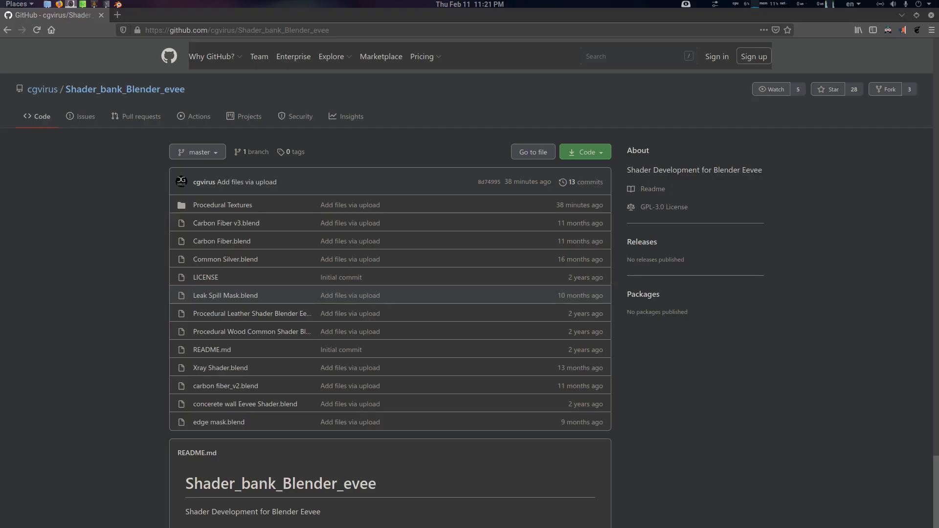
Step: Open the Wrinkle Texture.blend page in the repository's Procedural Textures folder and dismiss the browser window
click(235, 208)
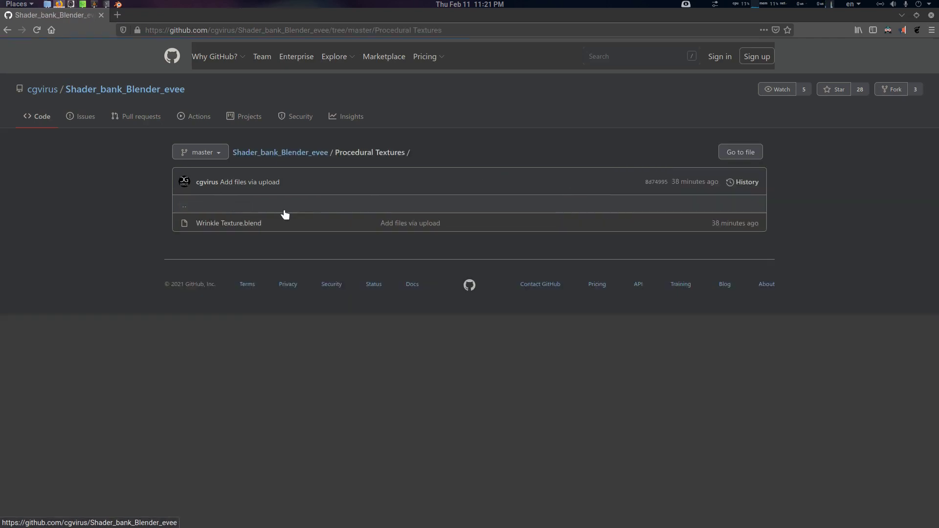
click(240, 224)
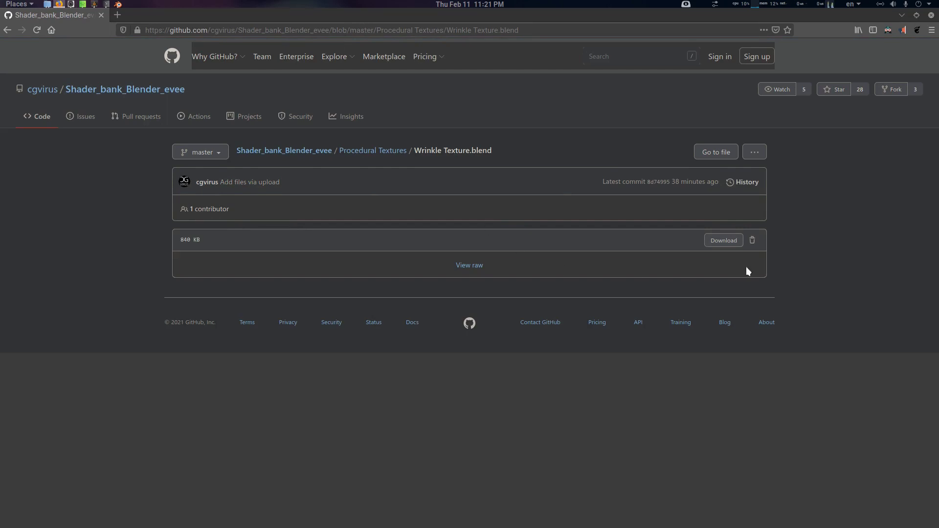
click(903, 16)
Step: Move the cushion material's Principled BSDF node farther away from the Material Output node
middle_drag(264, 224, 304, 224)
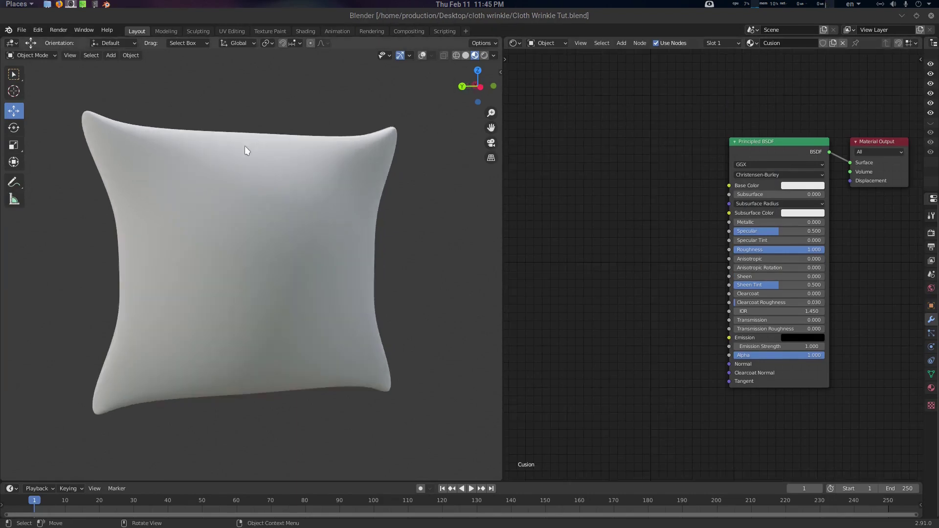
middle_drag(245, 145, 273, 162)
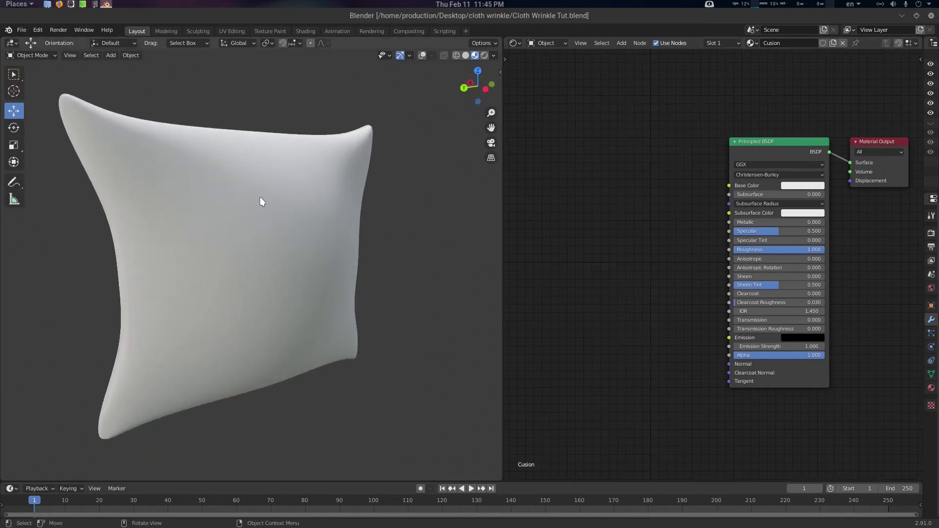
middle_drag(687, 206, 658, 216)
drag(729, 152, 691, 148)
middle_drag(630, 172, 714, 166)
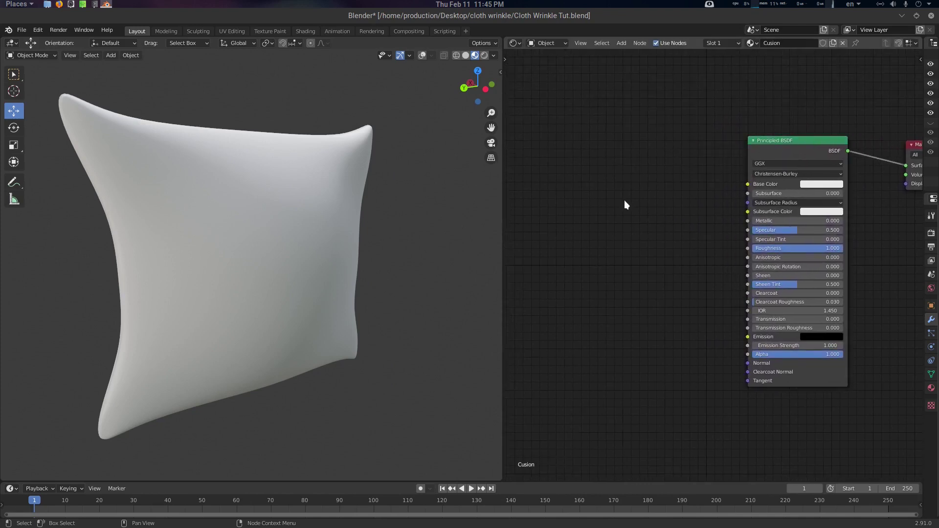
Step: Append the Wrinkle Texture material from Wrinkle Texture.blend in the Procedural Textures folder
key(F4)
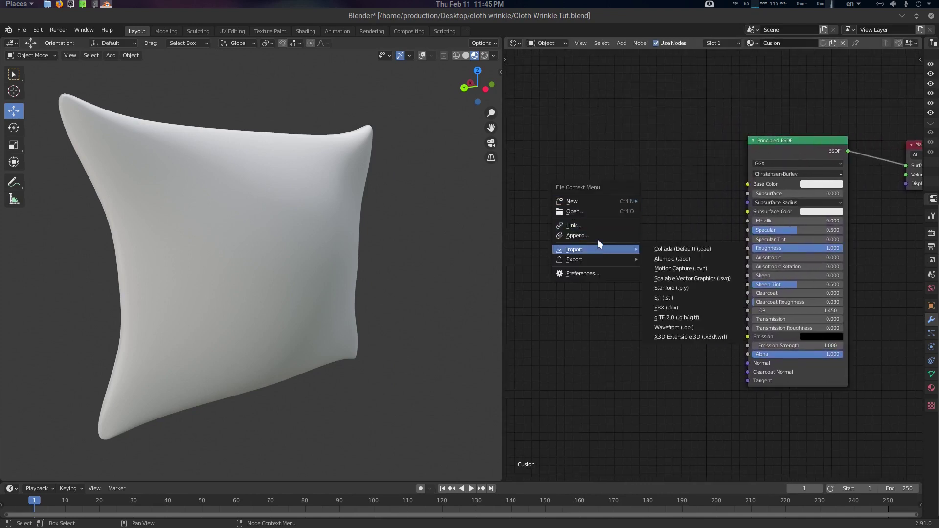
click(597, 237)
click(359, 213)
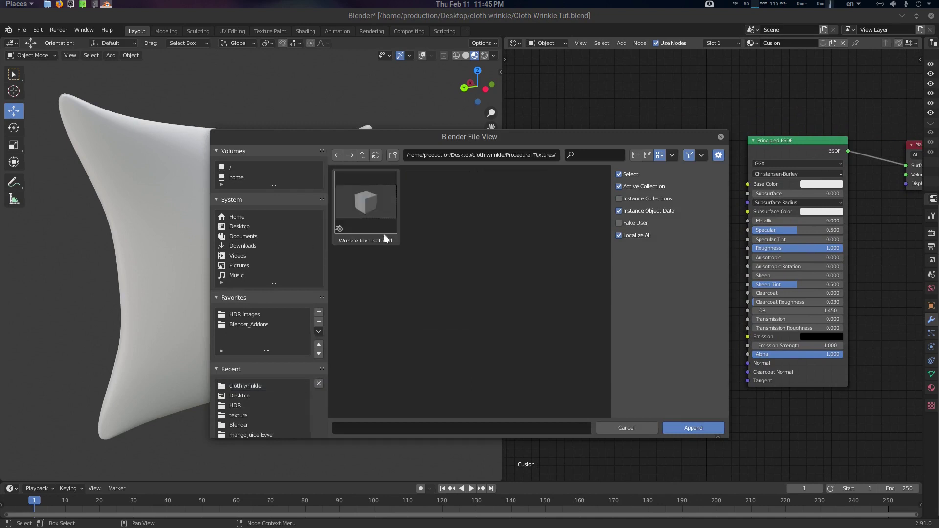
click(371, 218)
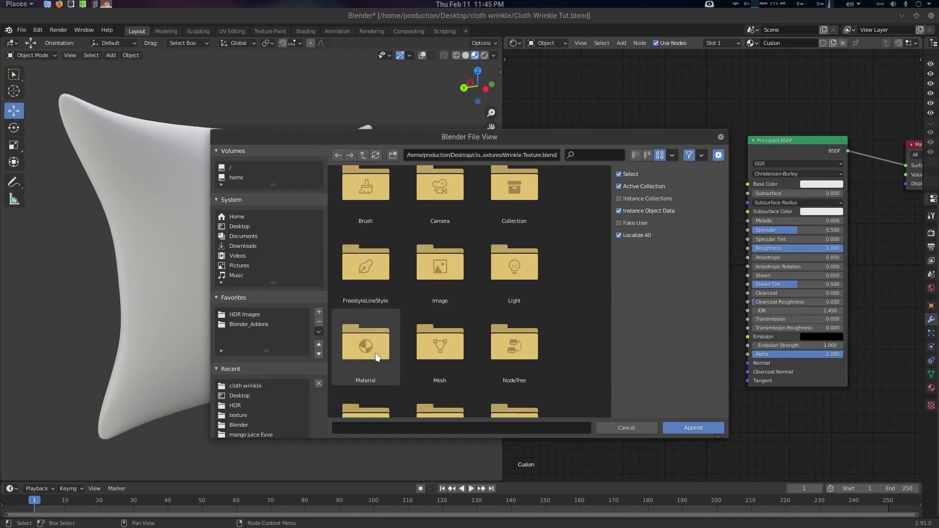
click(367, 358)
click(371, 224)
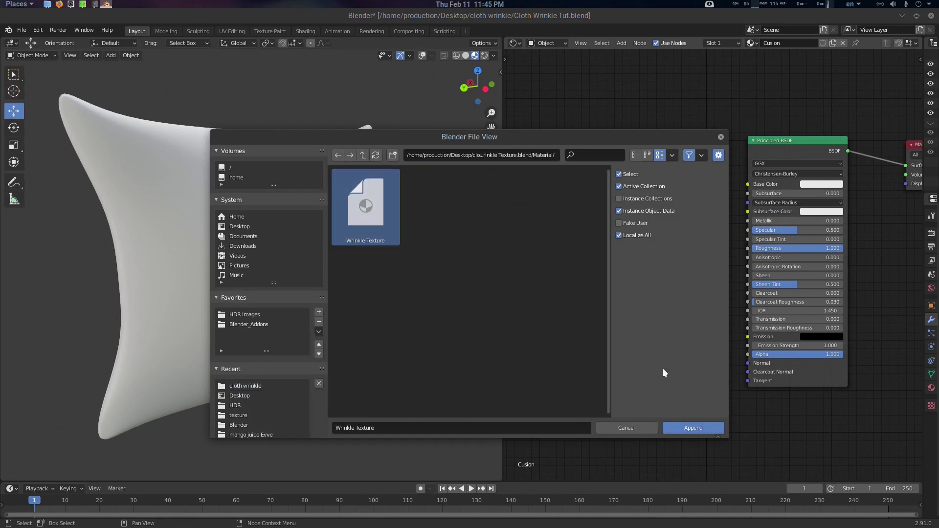
click(695, 428)
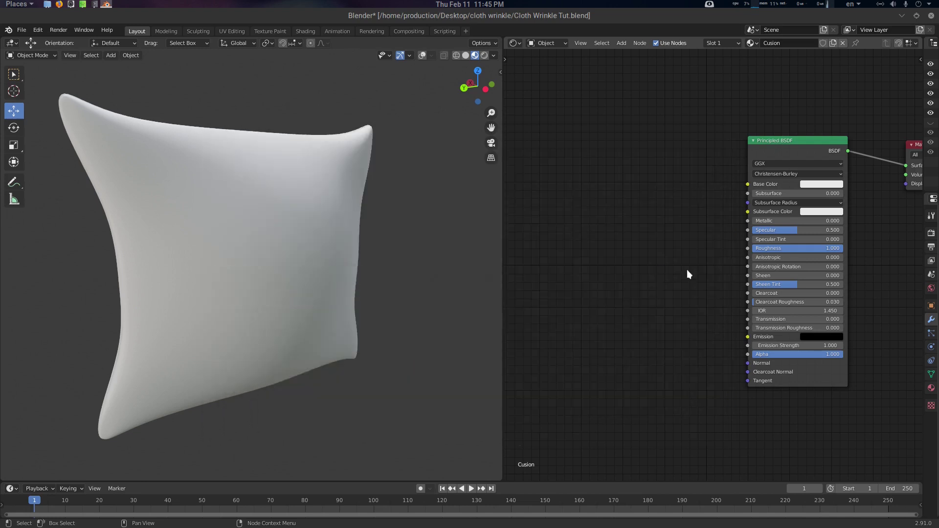
Step: Add the Wrinkle Texture group node before the Principled BSDF and widen it so its parameter names are readable
key(shift+a)
click(640, 213)
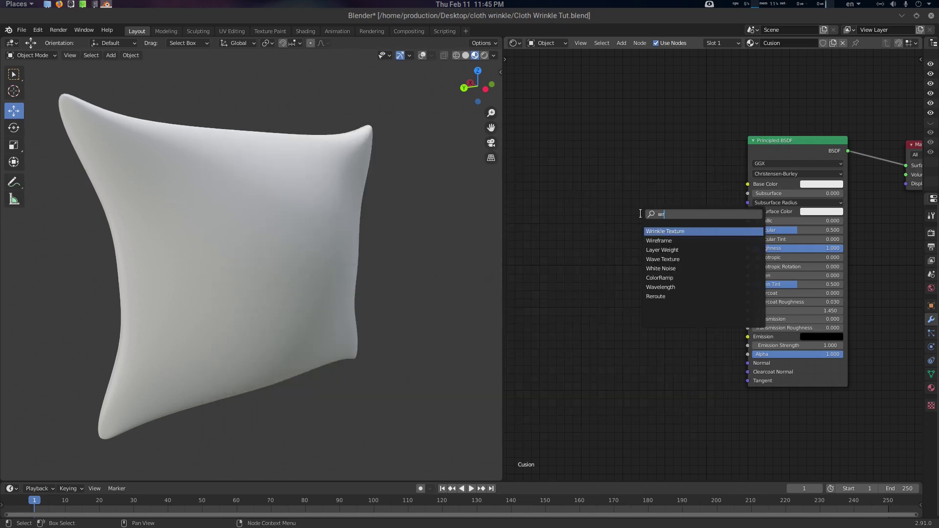
key(Return)
click(581, 167)
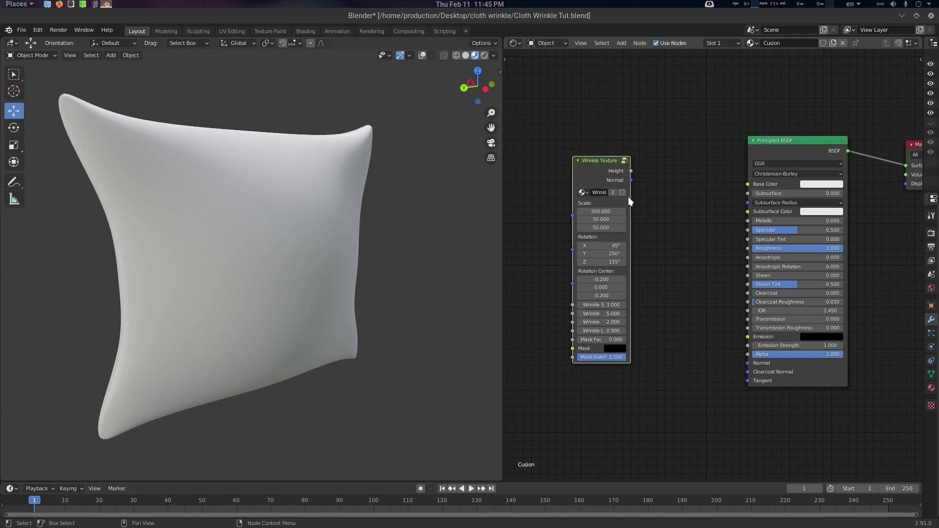
drag(630, 197, 710, 205)
drag(663, 166, 603, 168)
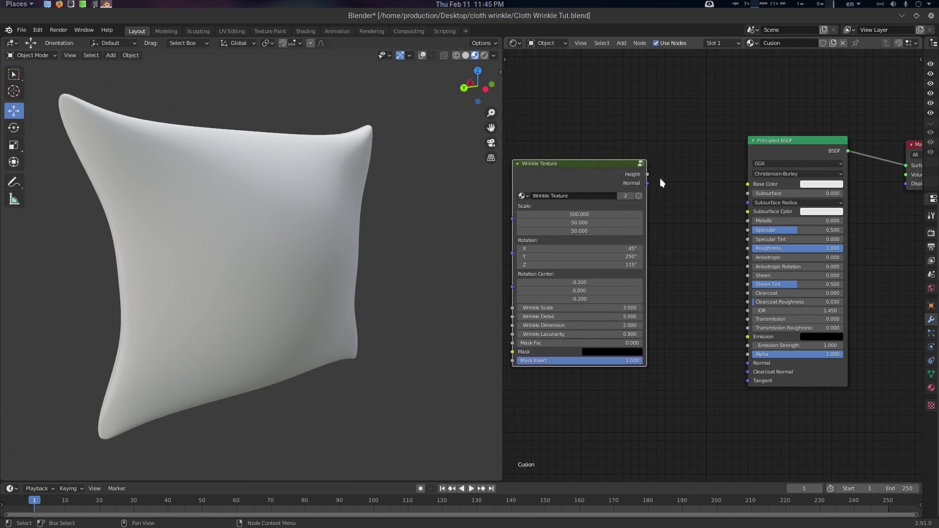
middle_drag(680, 207, 731, 174)
scroll(726, 210, up, 1)
drag(637, 133, 576, 136)
Step: Try linking the Wrinkle Texture's Normal output to the Principled BSDF's Normal input, and cut the link again
drag(637, 152, 748, 292)
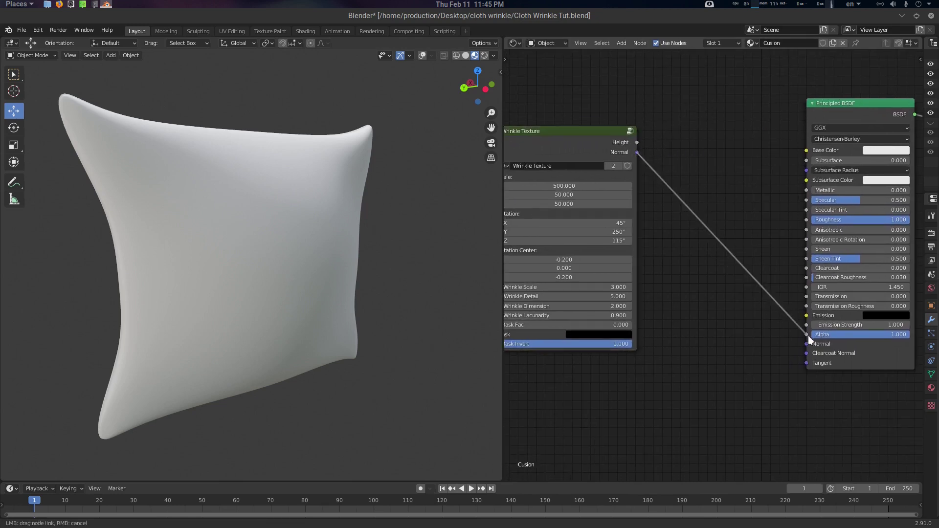
drag(808, 343, 807, 344)
middle_drag(335, 303, 294, 307)
ctrl+right_drag(818, 298, 716, 303)
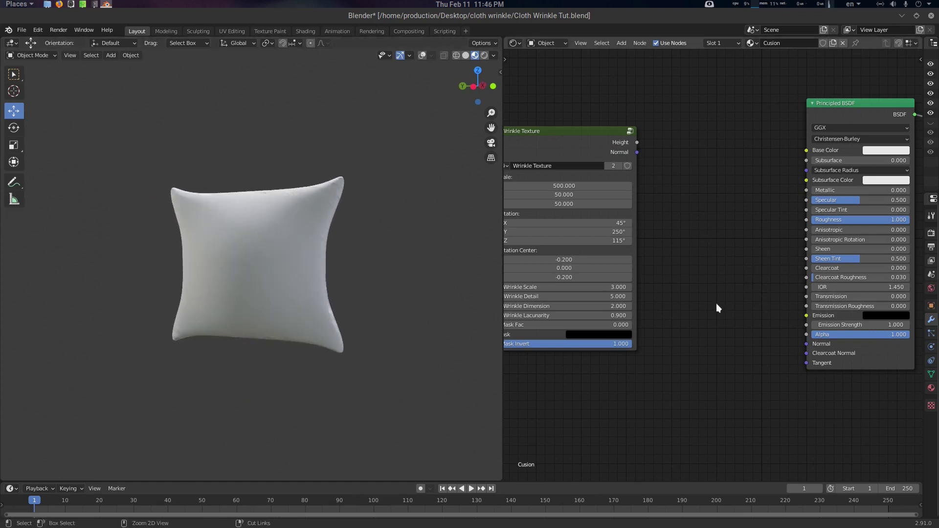
Step: Add a Bump node and link it between the Wrinkle Texture's Height output and the Principled BSDF's Normal input
key(shift+a)
click(726, 261)
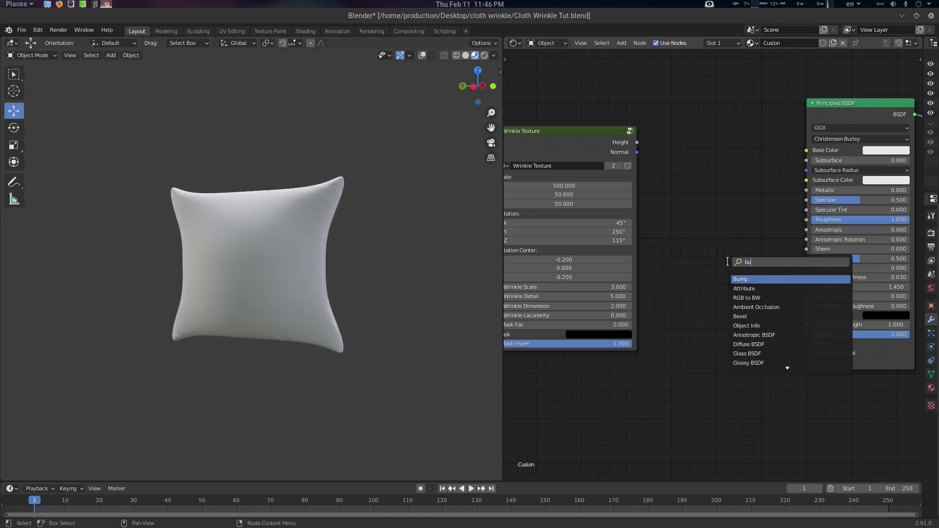
text(bum)
key(Return)
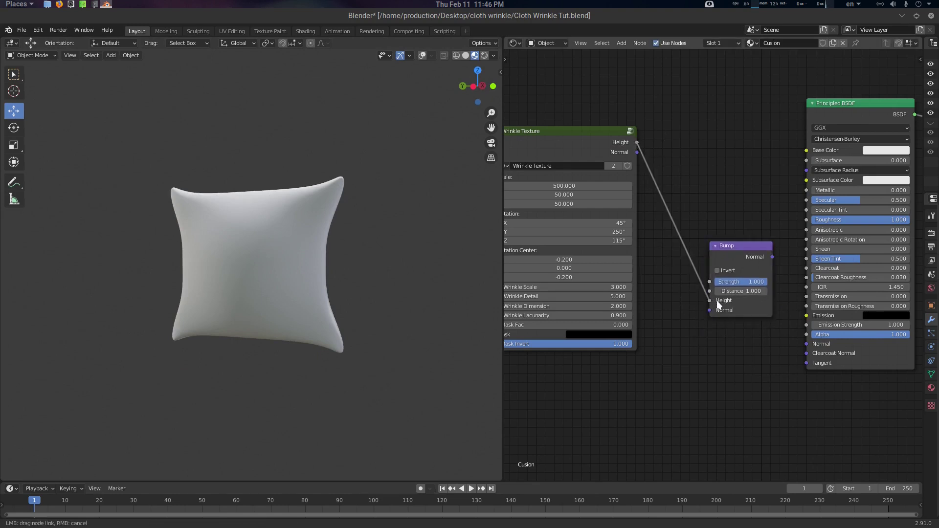
drag(773, 256, 809, 342)
scroll(770, 337, up, 1)
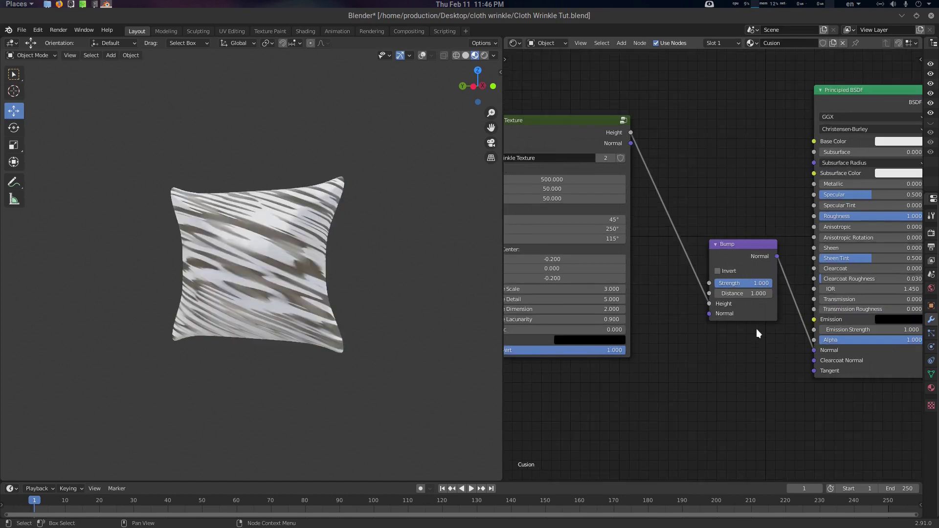
Step: Set the Bump node's Distance to 0.010
click(750, 293)
key(Return)
middle_drag(360, 243, 400, 237)
middle_drag(349, 263, 348, 284)
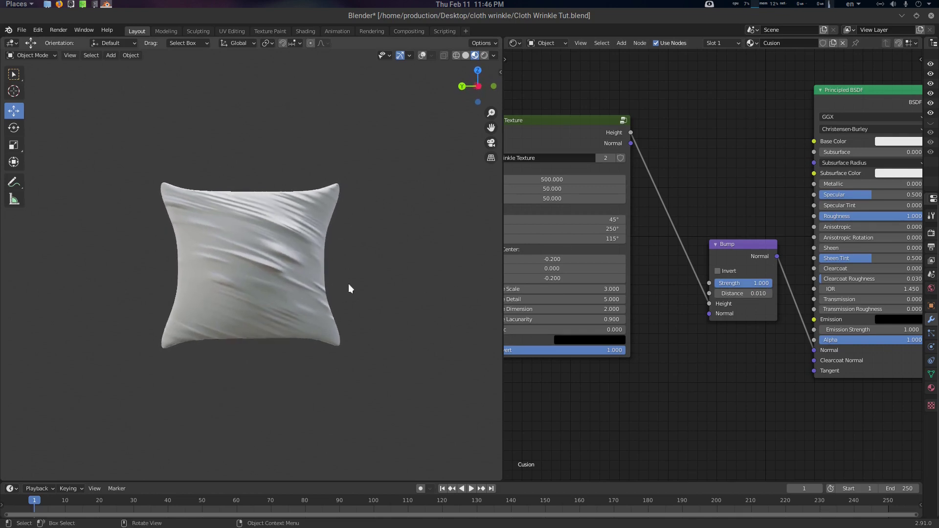
Step: Examine the Wrinkle Texture node's parameters and the wrinkles on the cushion
middle_drag(640, 374, 753, 385)
scroll(736, 386, up, 1)
middle_drag(791, 336, 783, 349)
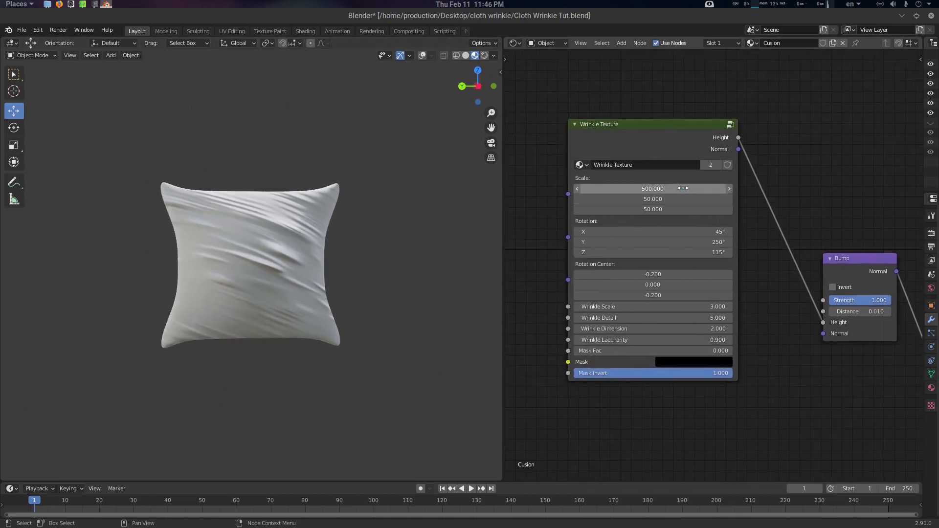
middle_drag(765, 247, 764, 255)
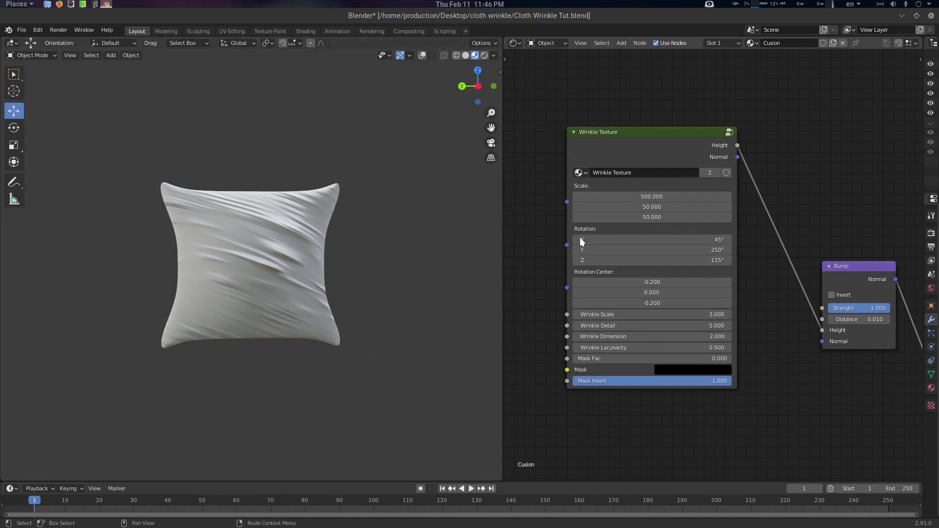
middle_drag(353, 231, 372, 233)
scroll(373, 233, up, 1)
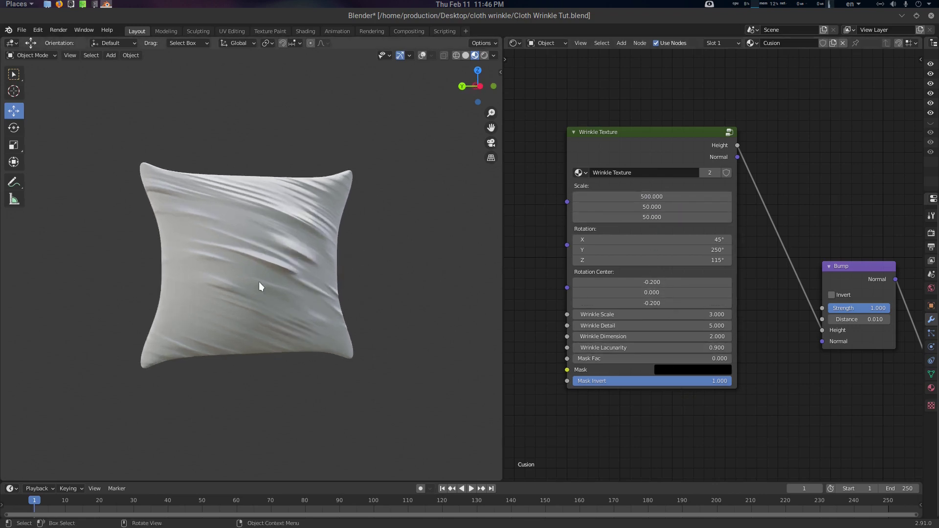
middle_drag(283, 264, 319, 277)
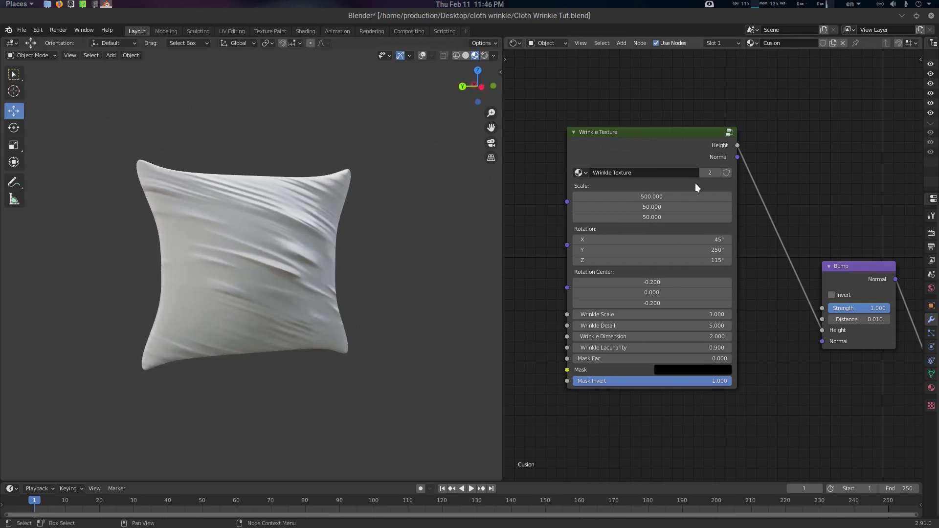
Step: Try different Wrinkle Texture scale values, including 564.6 for X, and restore them to 500, 50 and 50
mouse_move(665, 196)
mouse_down()
mouse_move(705, 196)
mouse_move(659, 200)
mouse_up()
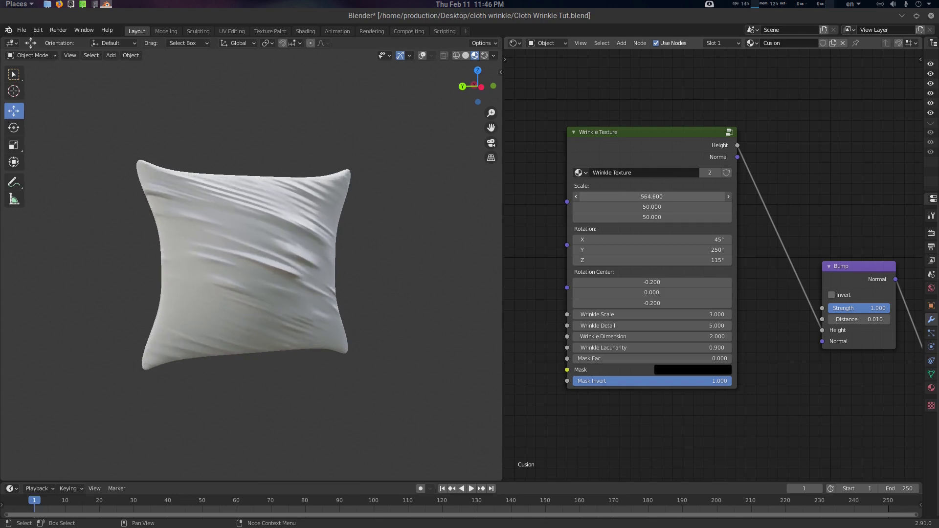
click(676, 195)
text(500)
key(Return)
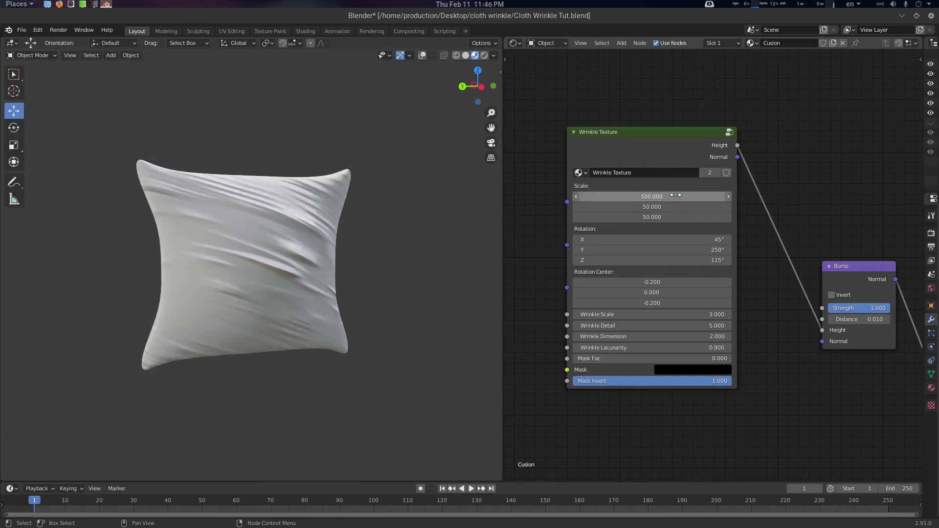
mouse_move(658, 207)
mouse_down()
mouse_move(690, 208)
mouse_move(647, 218)
mouse_move(661, 218)
mouse_up()
key(ctrl+z)
key(ctrl+z)
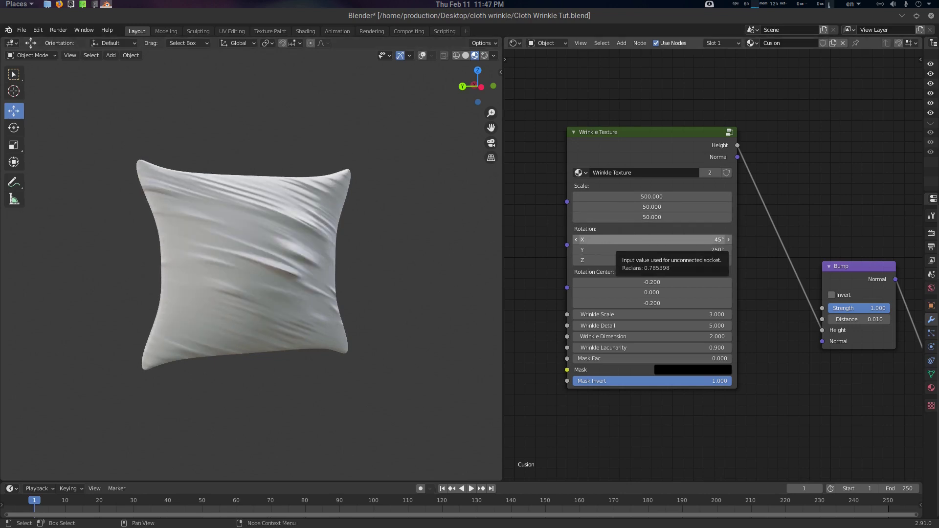
Step: Set the Wrinkle Texture's rotation to Y 346° and Z 73.6°, and its rotation center to -0.110, 0.460, 0.710
drag(636, 240, 586, 262)
key(ctrl+z)
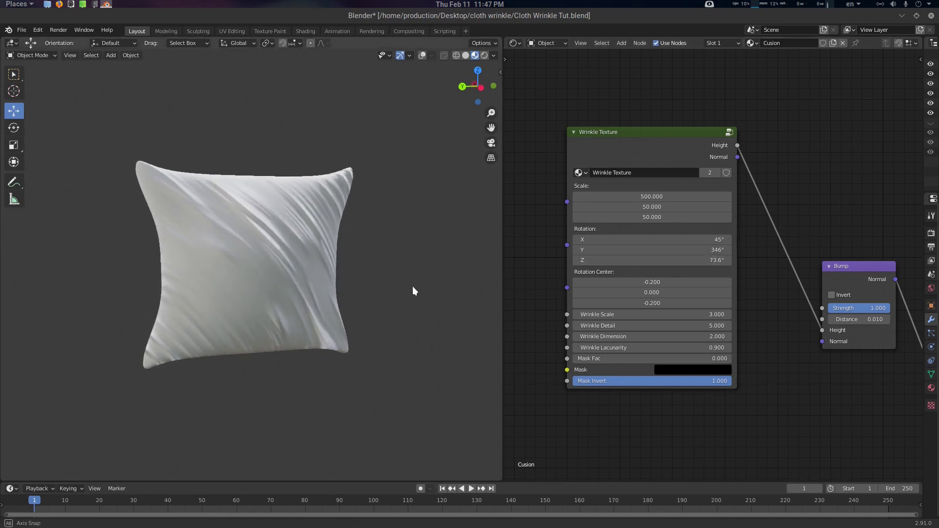
drag(663, 281, 682, 282)
key(ctrl+z)
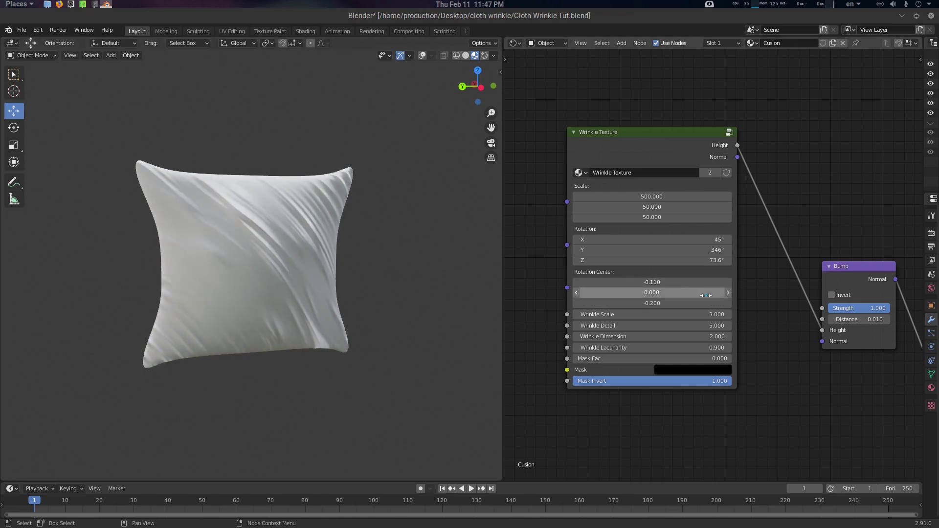
drag(652, 292, 695, 302)
mouse_move(478, 299)
middle_down()
mouse_move(491, 316)
mouse_move(482, 301)
middle_up()
Step: Test a Wrinkle Scale of 18.180 on the Wrinkle Texture, undo it, and set the value to 1.730
middle_drag(768, 358, 738, 309)
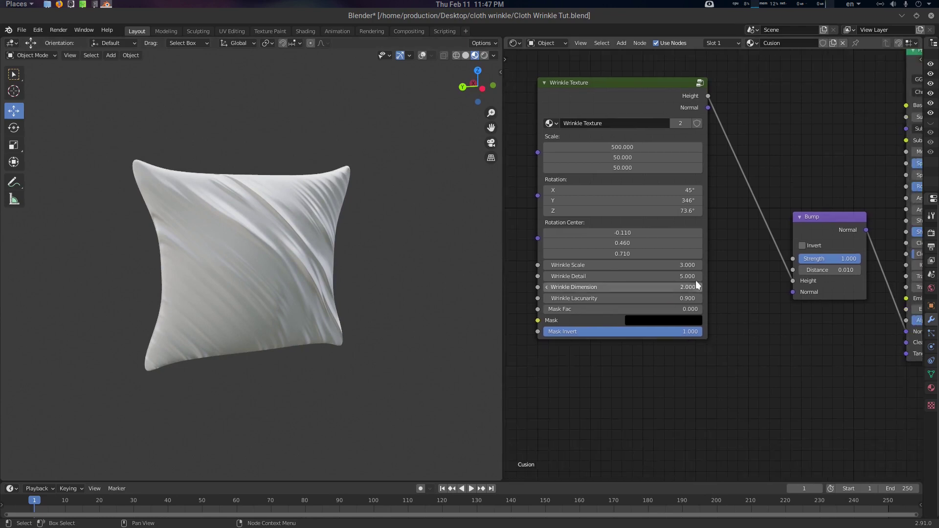
drag(621, 264, 651, 264)
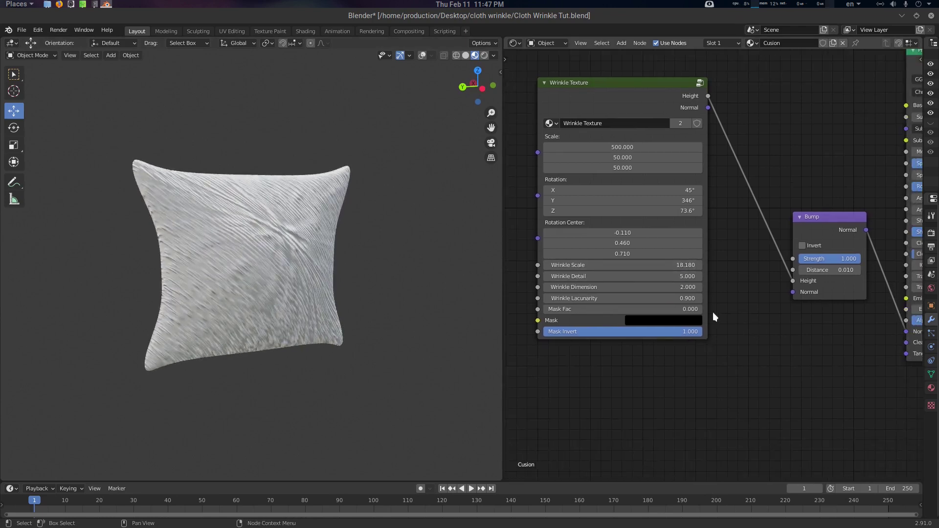
key(ctrl+z)
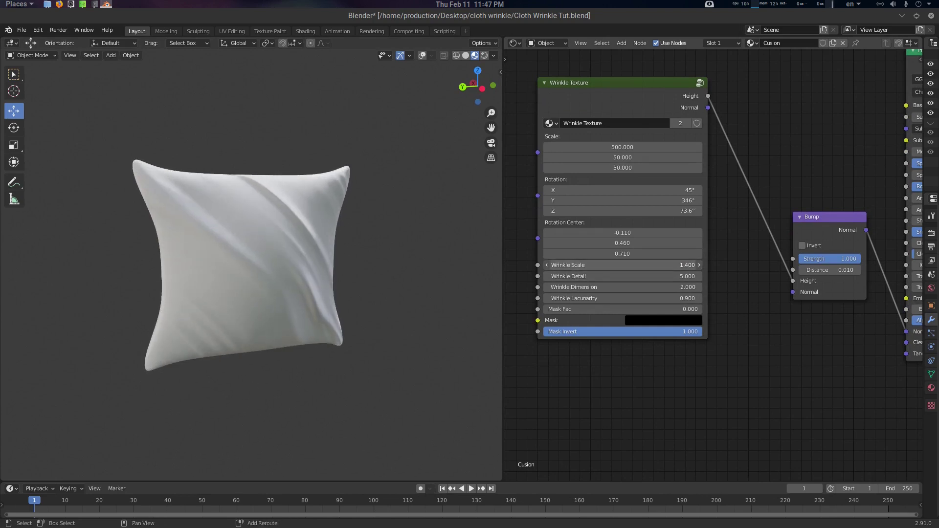
drag(621, 265, 624, 265)
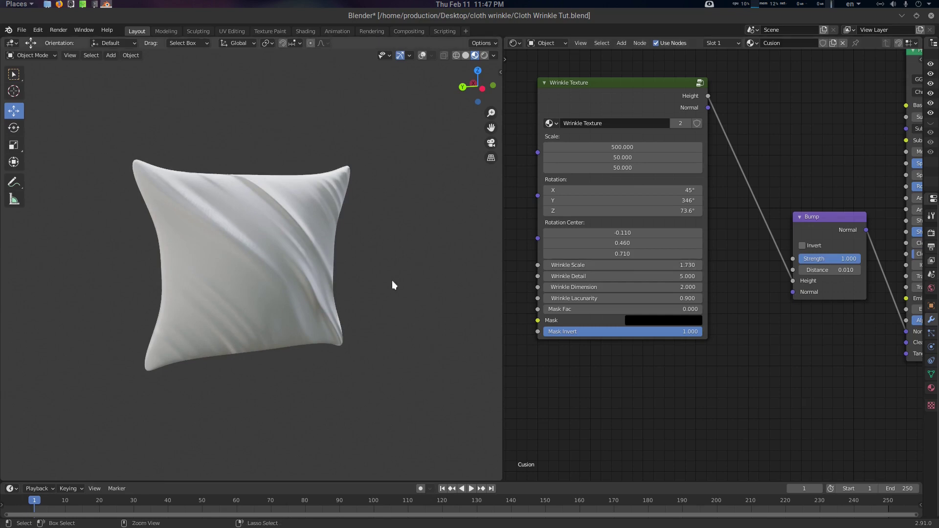
Step: Undo the last Wrinkle Scale change, try other Wrinkle Scale and Wrinkle Detail values on the Wrinkle Texture, and undo them
key(ctrl+z)
middle_drag(453, 334, 486, 317)
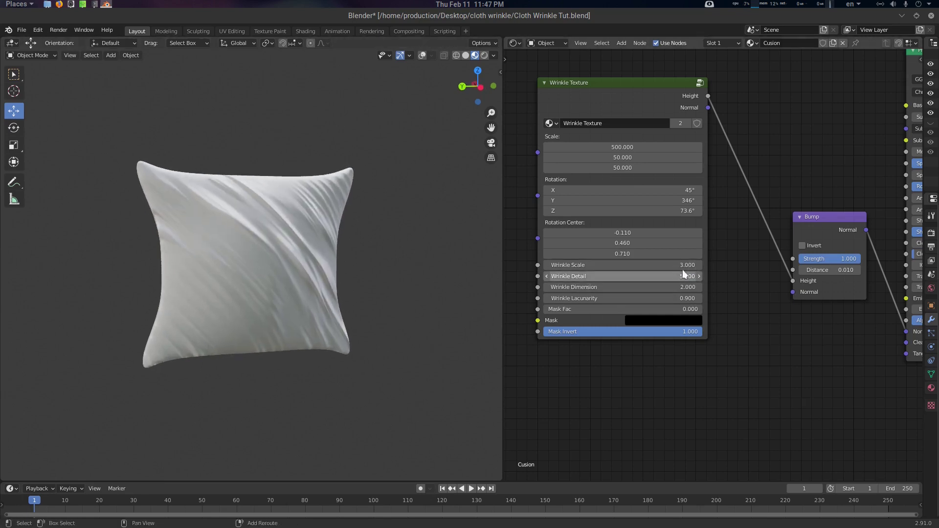
drag(677, 265, 679, 265)
mouse_move(677, 278)
mouse_down()
mouse_move(579, 278)
mouse_move(675, 277)
mouse_up()
key(ctrl+z)
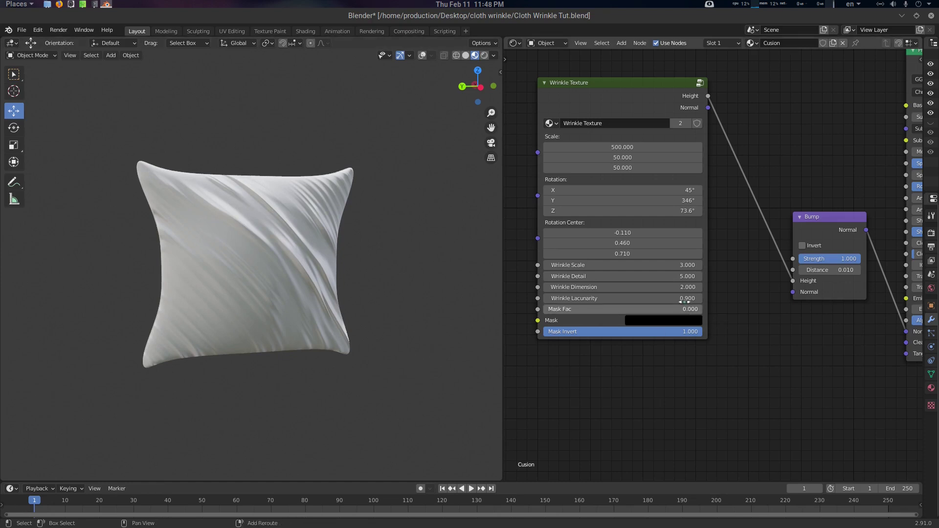
Step: Try another Wrinkle Dimension and restore it to 2.000, and set the Wrinkle Lacunarity to 1.070 after testing 1.230
mouse_move(622, 287)
mouse_down()
mouse_move(592, 287)
mouse_move(618, 287)
mouse_up()
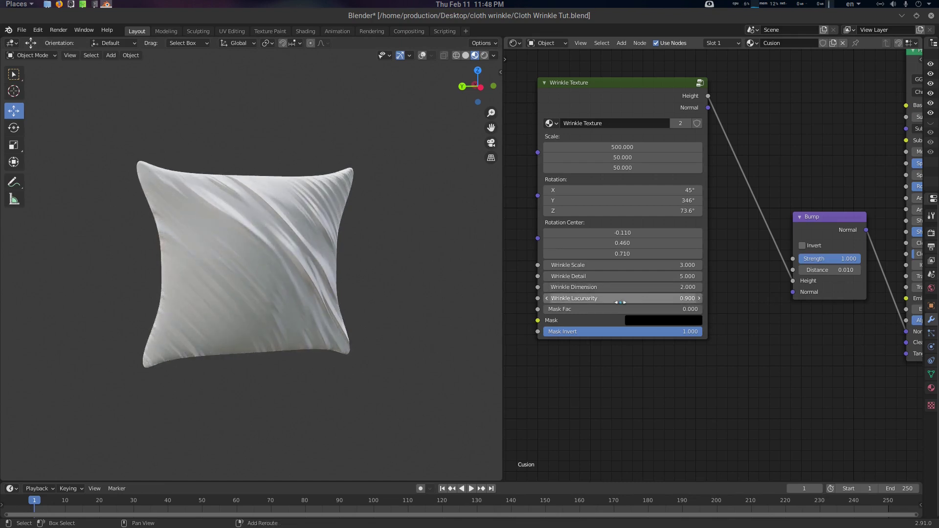
drag(601, 301, 612, 298)
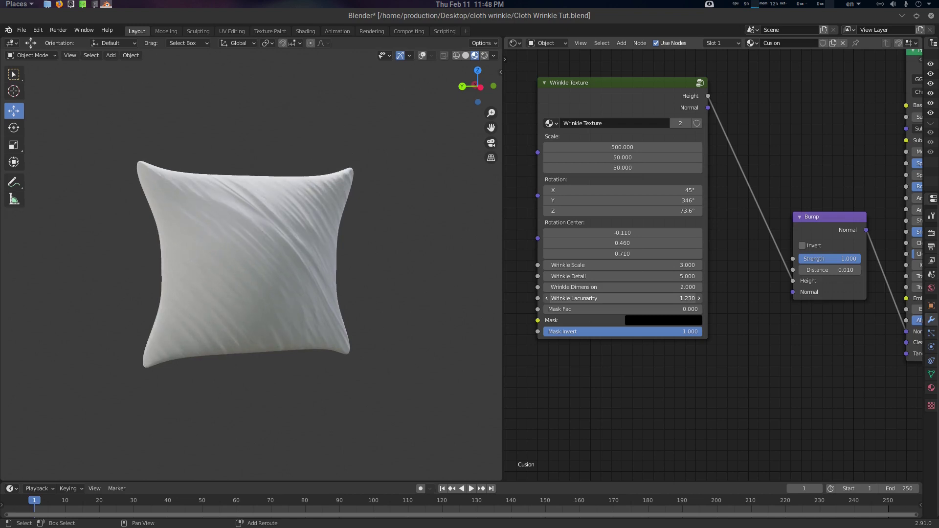
drag(616, 298, 607, 298)
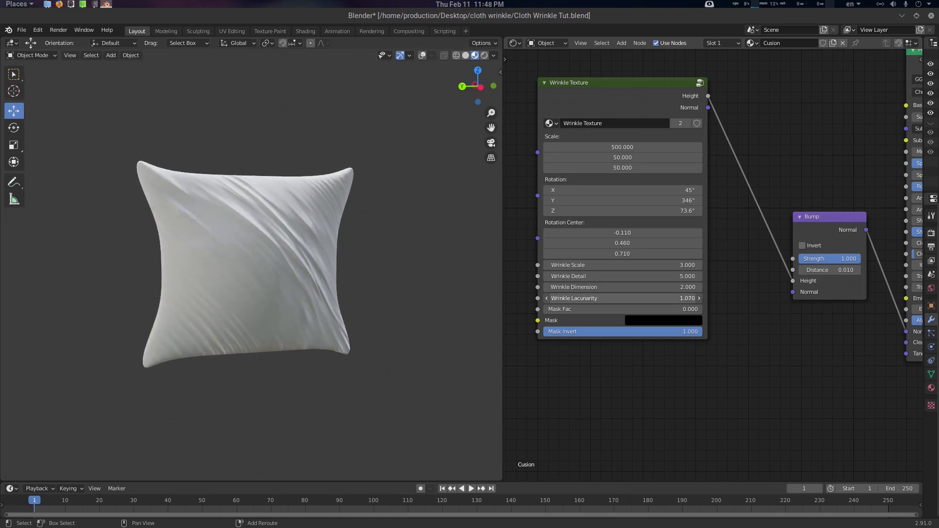
mouse_move(464, 267)
middle_down()
mouse_move(383, 263)
mouse_move(468, 276)
mouse_move(462, 273)
middle_up()
Step: Set the Wrinkle Texture's rotation to X 50.4°, Y 523° and Z 62.1°, and its X scale to 419
middle_drag(732, 259, 740, 311)
drag(685, 243, 716, 253)
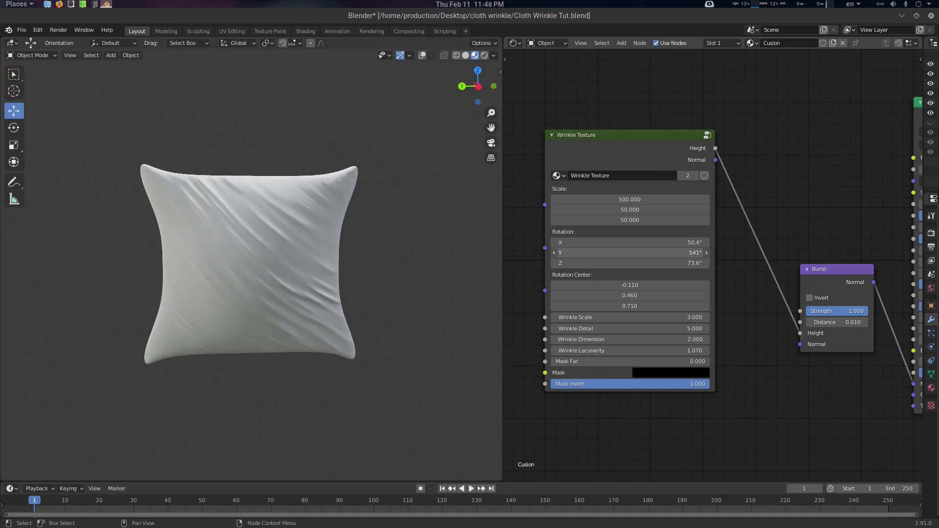
middle_drag(352, 251, 362, 247)
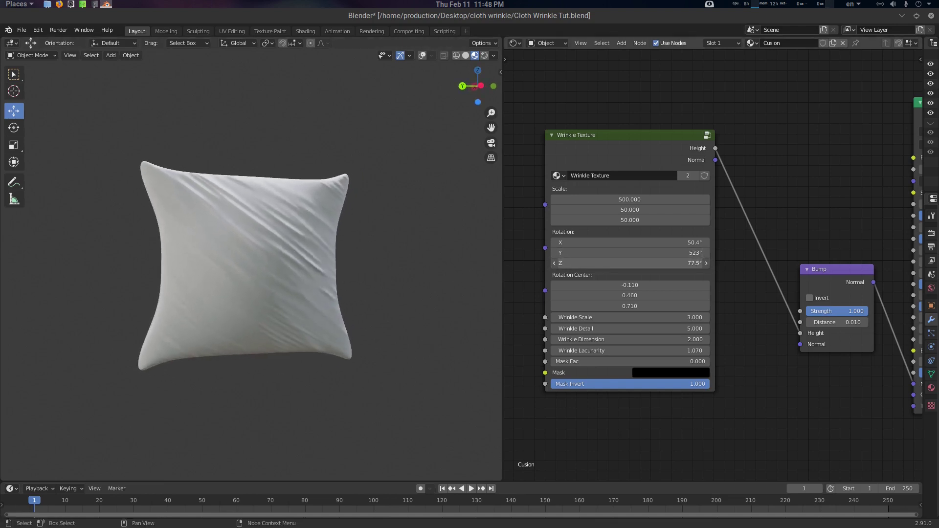
mouse_move(685, 263)
mouse_down()
mouse_move(693, 263)
mouse_move(676, 264)
mouse_move(696, 263)
mouse_move(687, 263)
mouse_up()
mouse_move(360, 272)
middle_down()
mouse_move(272, 258)
mouse_move(346, 277)
middle_up()
drag(687, 201, 672, 202)
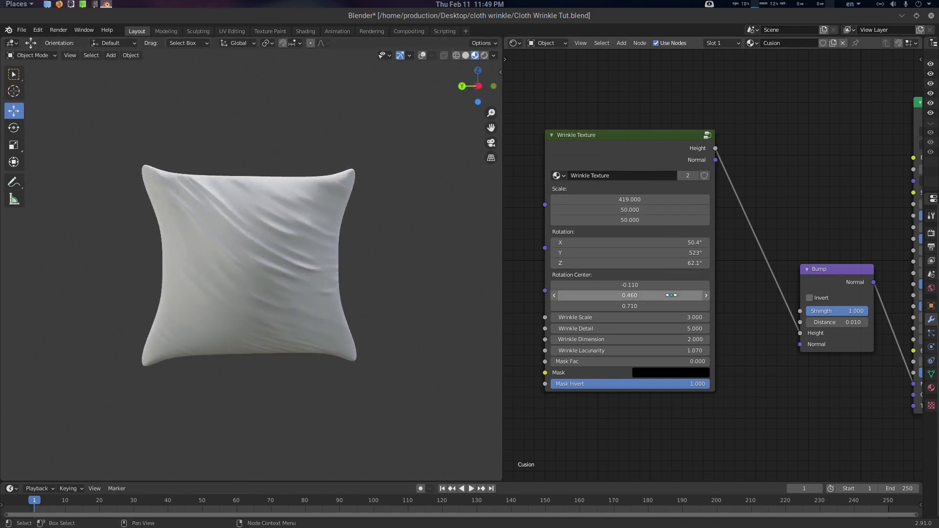
Step: Set the Wrinkle Texture's Wrinkle Scale to 4.480 and its Wrinkle Detail to 7.270
drag(636, 318, 658, 317)
middle_drag(484, 305, 456, 306)
drag(620, 329, 489, 328)
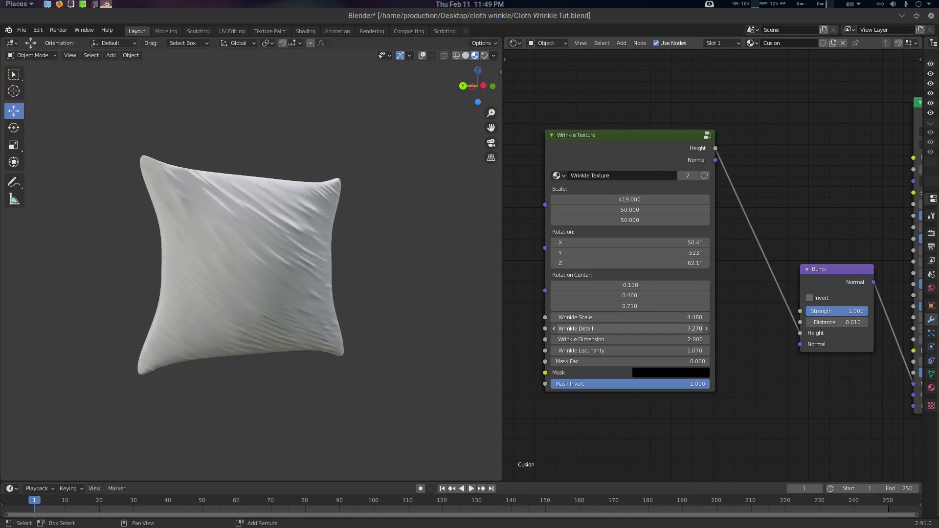
Step: Set the Wrinkle Texture's Wrinkle Dimension to 2.410, Wrinkle Lacunarity to 1.090 and Wrinkle Scale to 3.130
drag(626, 339, 629, 339)
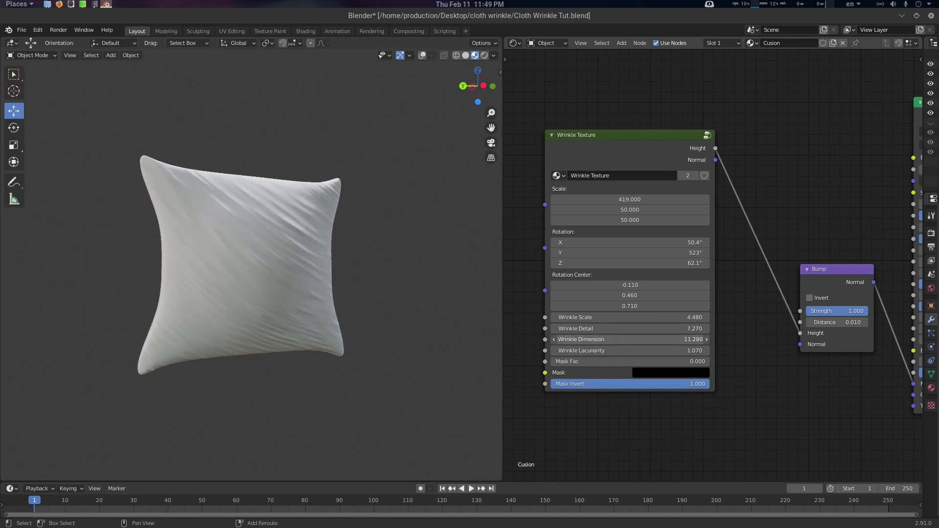
mouse_move(631, 339)
mouse_down()
mouse_move(651, 351)
mouse_move(626, 350)
mouse_up()
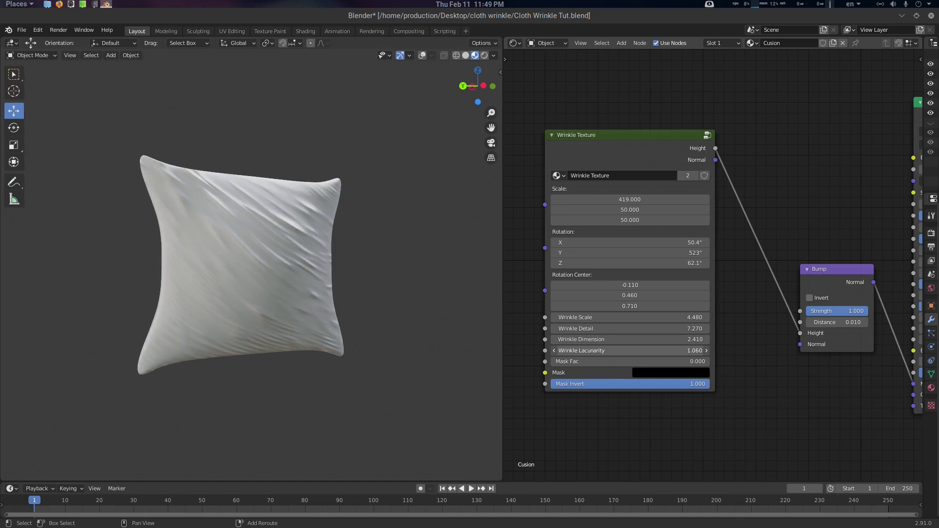
drag(636, 351, 638, 351)
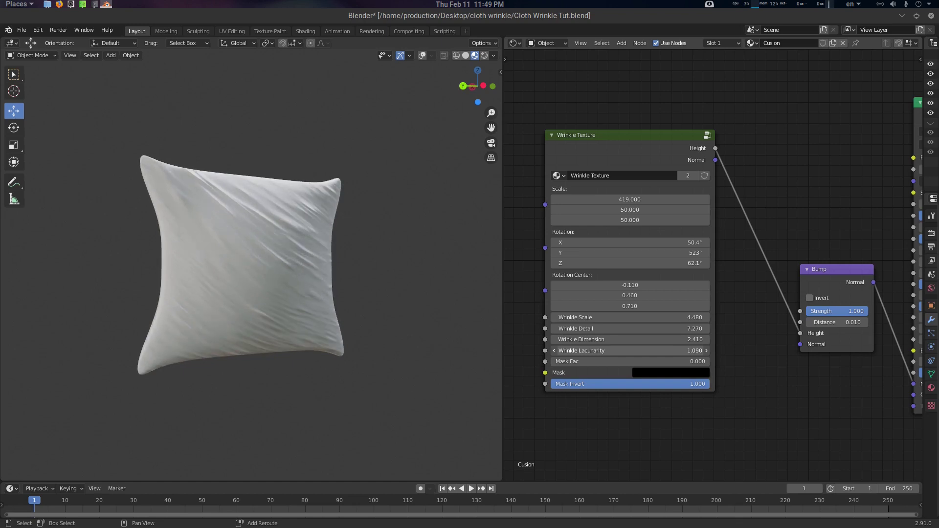
mouse_move(415, 321)
middle_down()
mouse_move(383, 310)
mouse_move(401, 299)
mouse_move(413, 318)
middle_up()
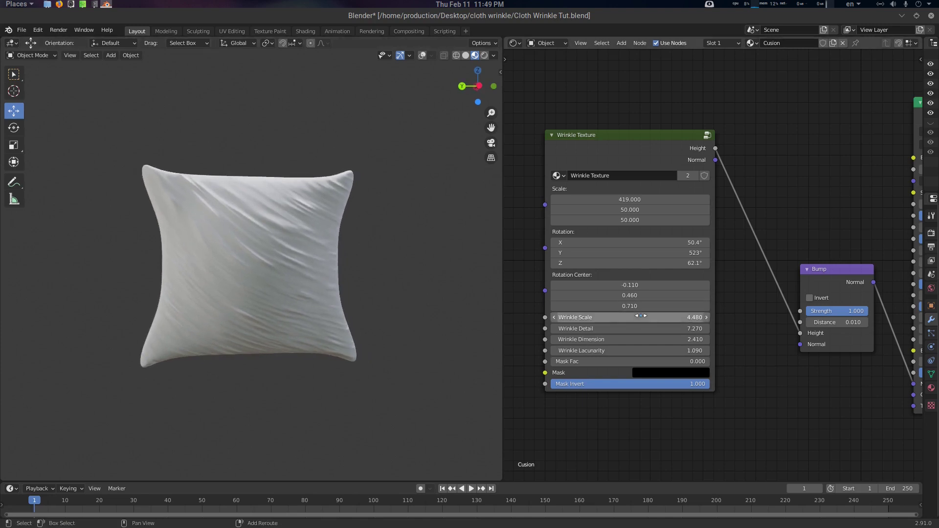
drag(631, 317, 617, 317)
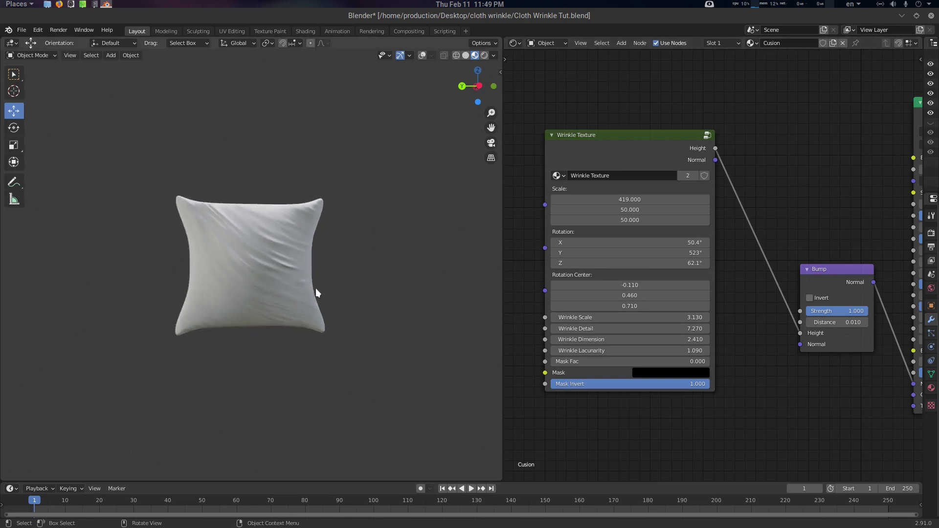
middle_drag(315, 288, 371, 306)
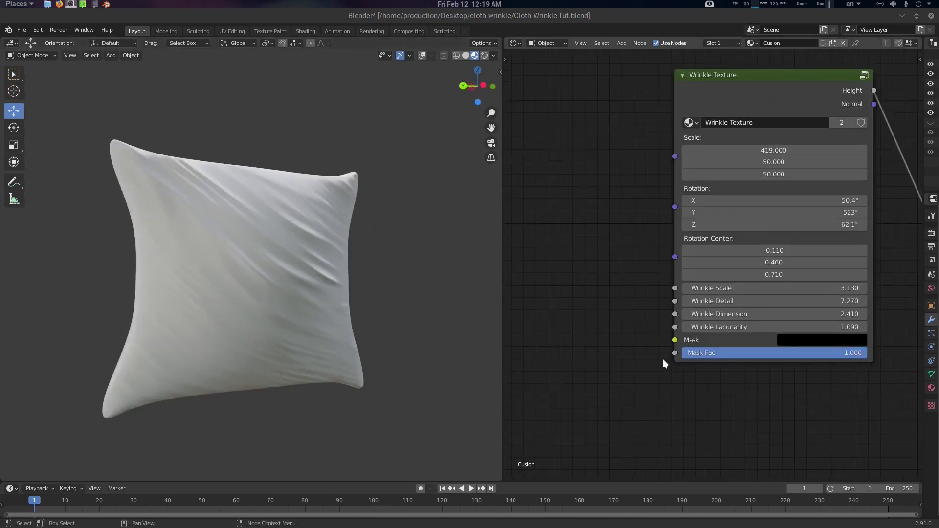
Step: Try the Wrinkle Texture's Mask Fac, keep it at 1.000, and add an Image Texture node beside the Wrinkle Texture node
middle_drag(660, 373, 668, 376)
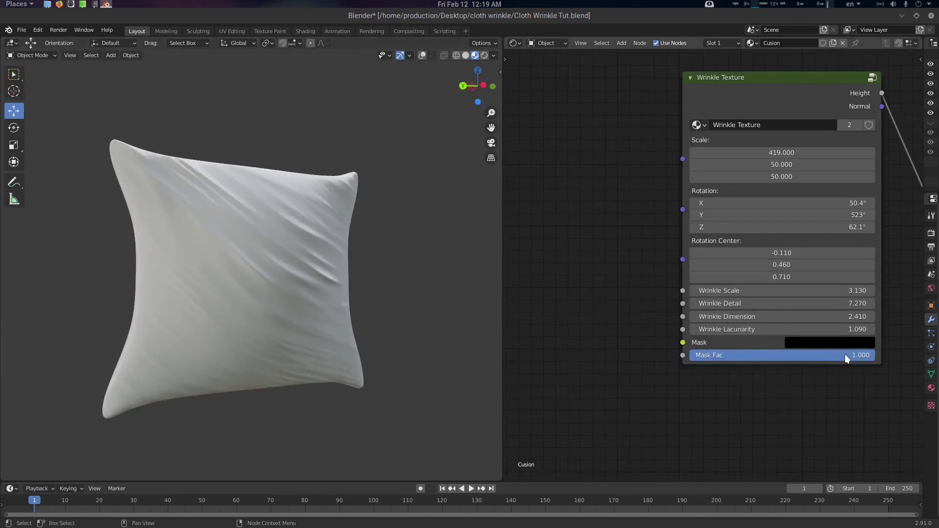
drag(845, 355, 819, 354)
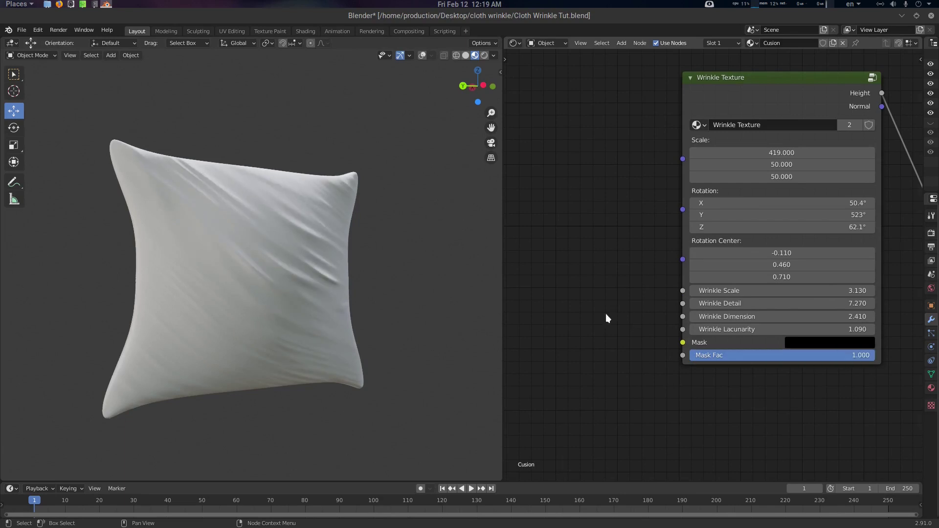
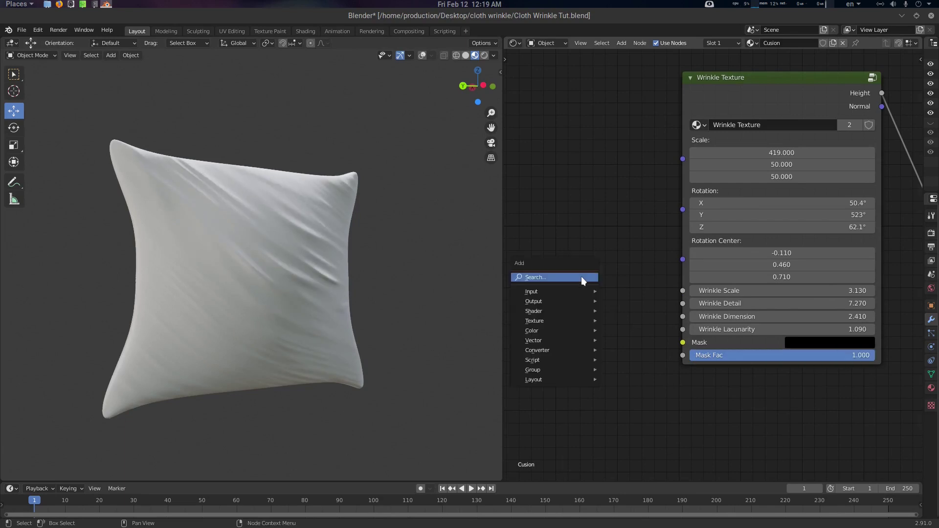
text(ima)
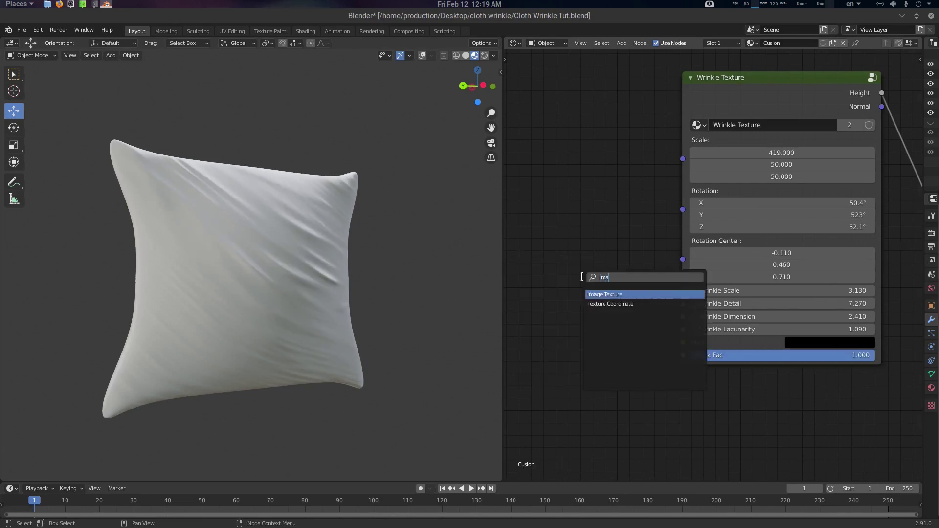
key(Return)
click(505, 243)
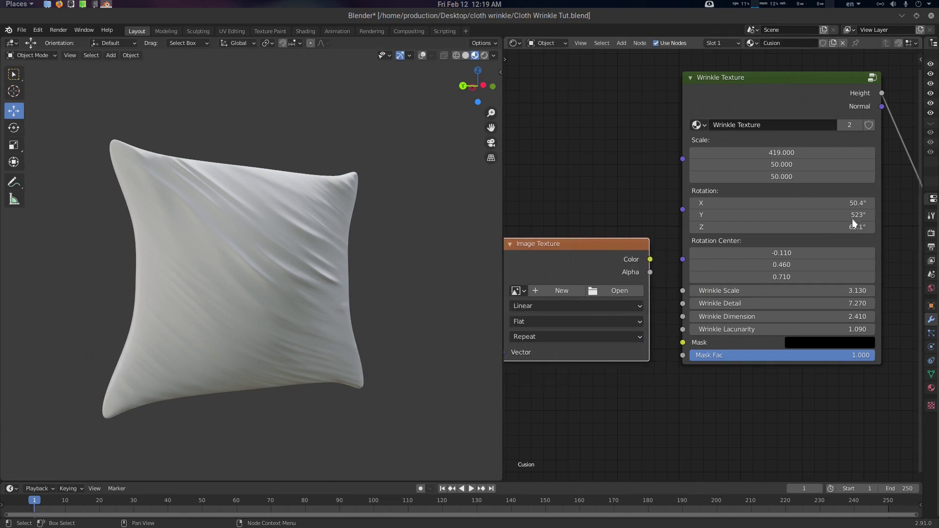
middle_drag(853, 223, 900, 228)
Step: Create a new blank 1024 by 1024 px image named mask in the Image Texture node
click(612, 293)
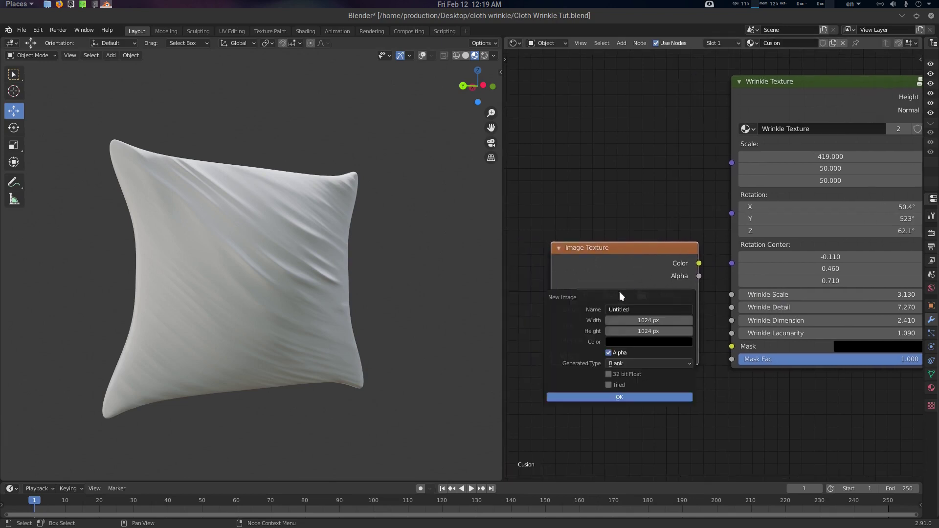
click(641, 310)
text(mask)
click(628, 403)
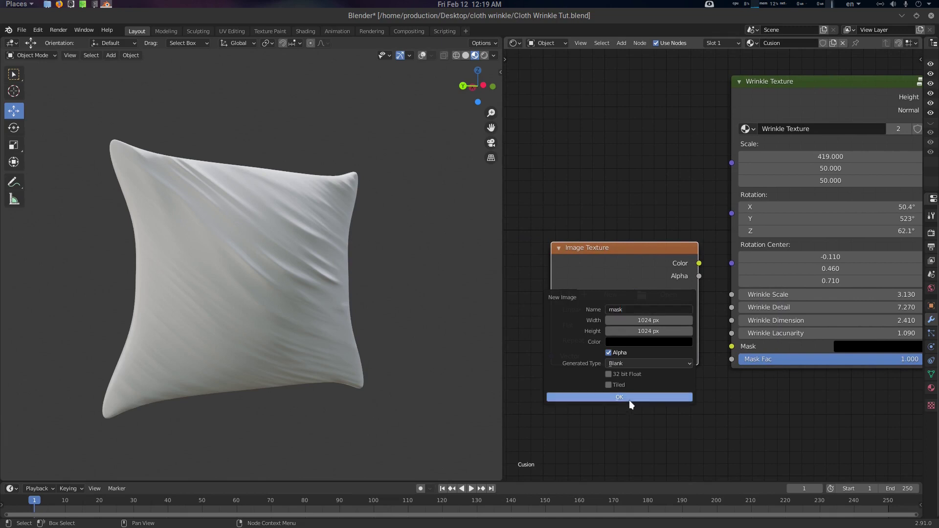
click(629, 400)
Step: Connect the mask image's Color output to the Wrinkle Texture's Mask input and select the mask node
middle_drag(694, 361, 726, 369)
mouse_move(687, 275)
mouse_down()
mouse_move(625, 283)
mouse_move(700, 304)
mouse_move(767, 354)
mouse_up()
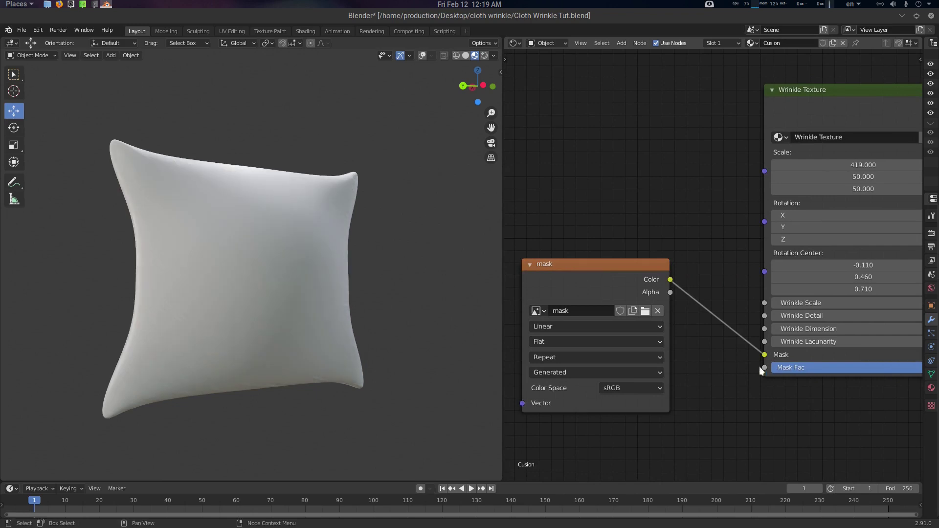
mouse_move(315, 259)
middle_down()
mouse_move(307, 254)
mouse_move(319, 257)
middle_up()
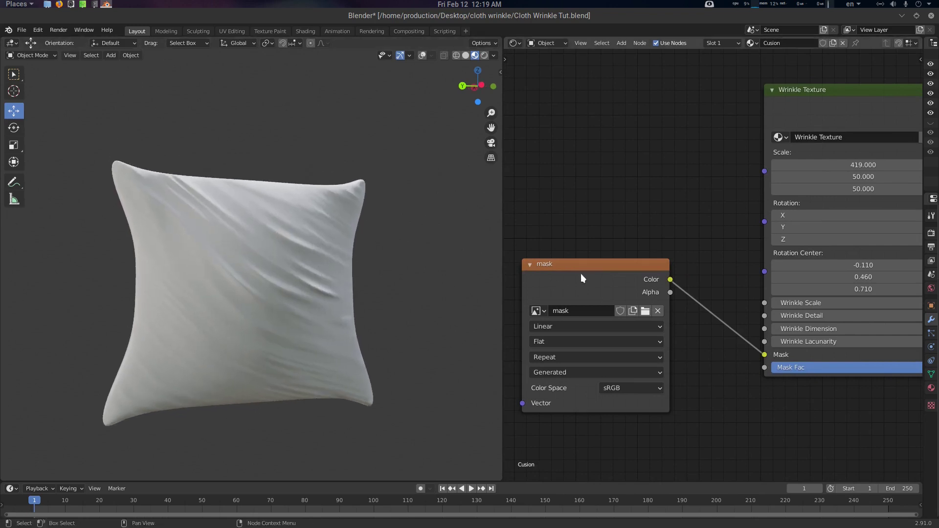
drag(582, 275, 582, 272)
Step: Switch the cushion to Texture Paint mode and set the brush colour to pure white
key(ctrl+Tab)
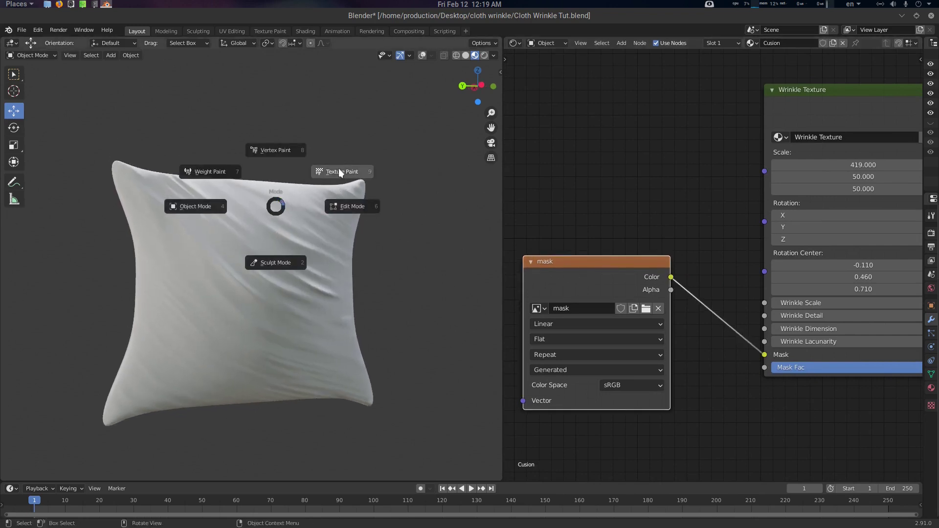
click(339, 168)
key(n)
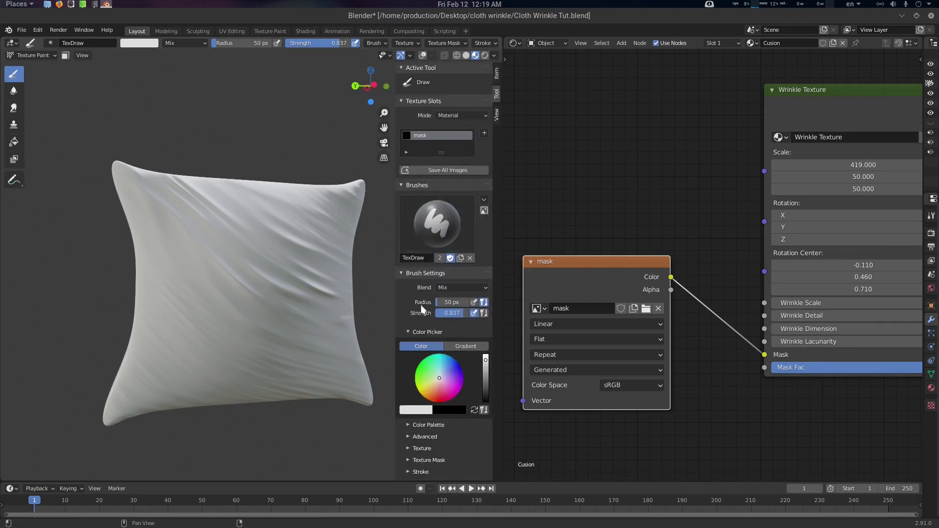
click(487, 361)
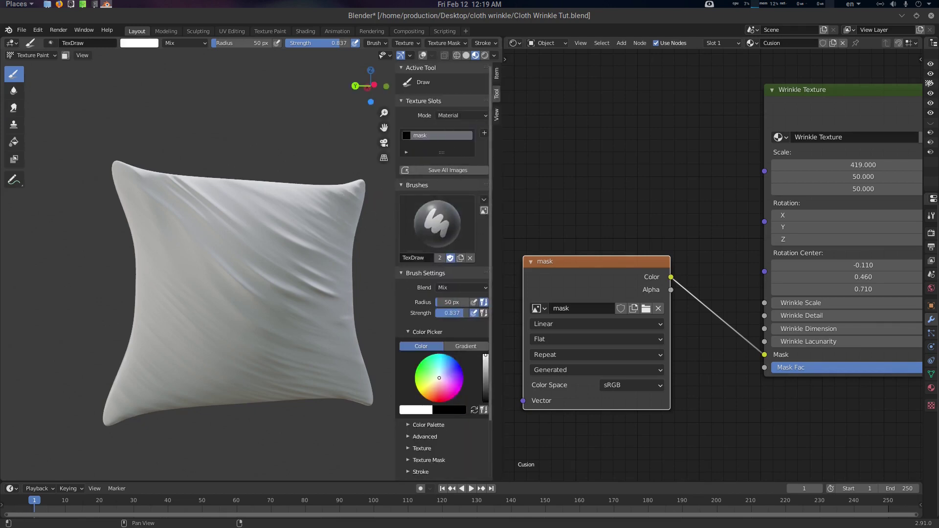
key(n)
Step: Set the brush strength to 0.889 and paint white on the mask over the middle of the cushion
drag(340, 47, 323, 47)
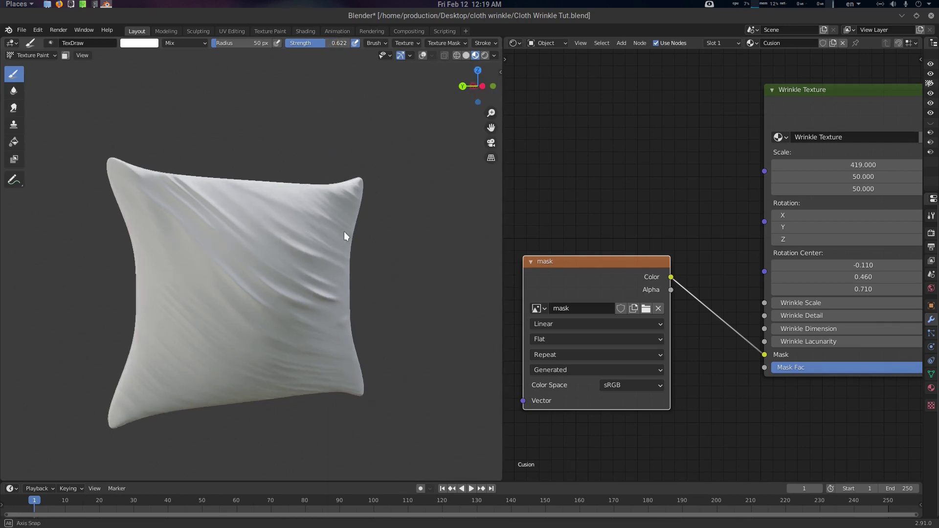
scroll(342, 233, up, 1)
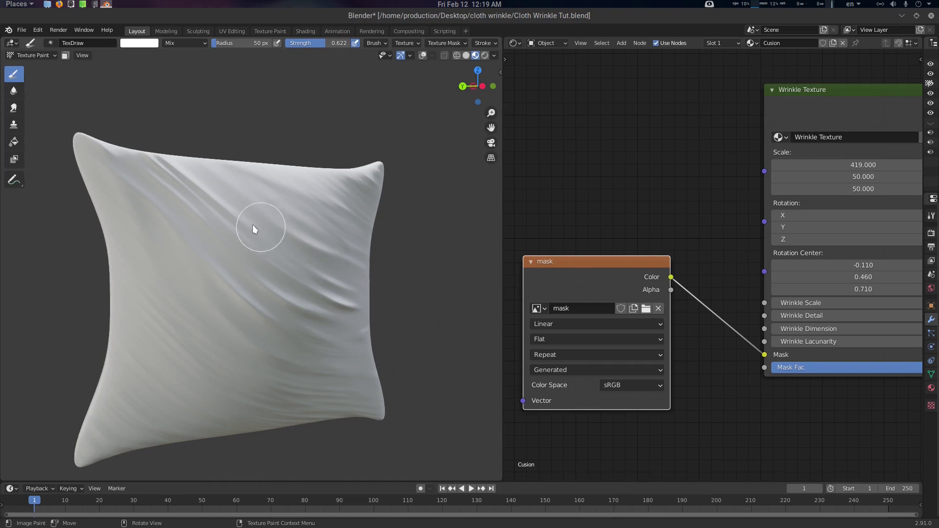
drag(333, 42, 350, 42)
mouse_move(280, 271)
mouse_down()
mouse_move(268, 311)
mouse_move(213, 299)
mouse_move(286, 270)
mouse_move(313, 327)
mouse_move(313, 358)
mouse_move(276, 302)
mouse_up()
Step: Change the brush colour to grey, paint over the masked area of the cushion, and darken the brush colour further
click(140, 42)
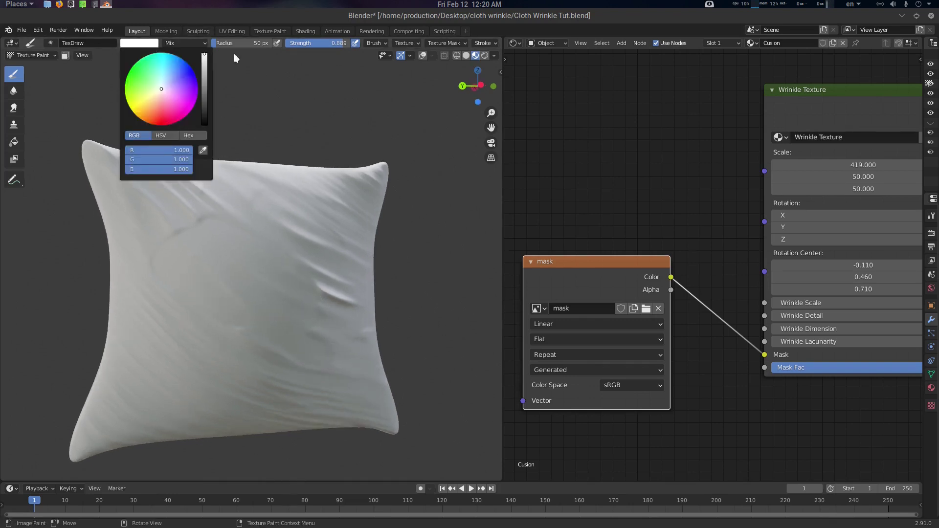
drag(205, 72, 204, 87)
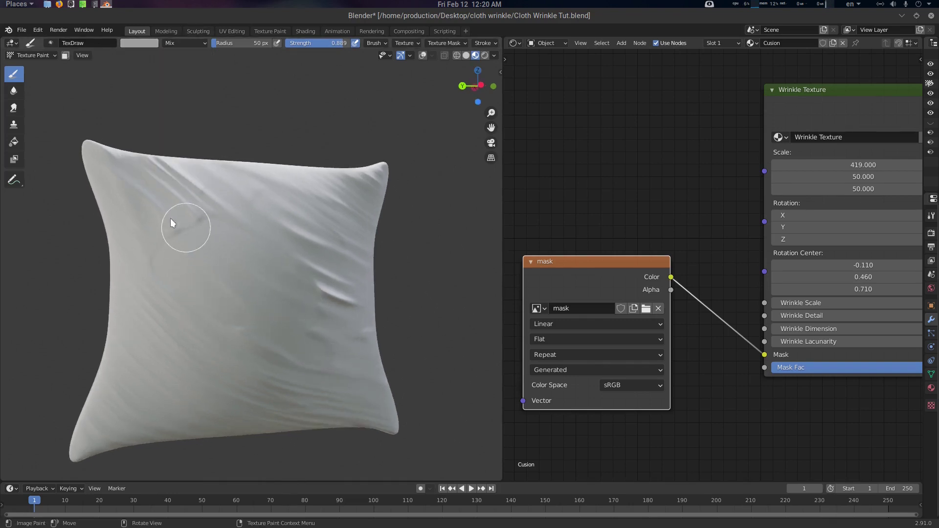
mouse_move(204, 224)
mouse_down()
mouse_move(218, 209)
mouse_move(329, 293)
mouse_move(239, 321)
mouse_up()
mouse_move(172, 233)
mouse_down()
mouse_move(278, 318)
mouse_move(342, 333)
mouse_up()
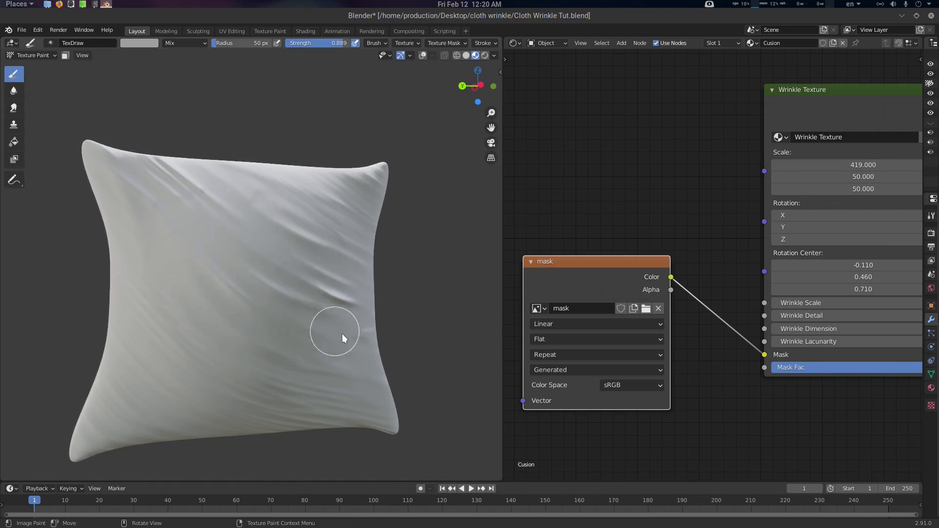
click(157, 43)
drag(210, 60, 209, 120)
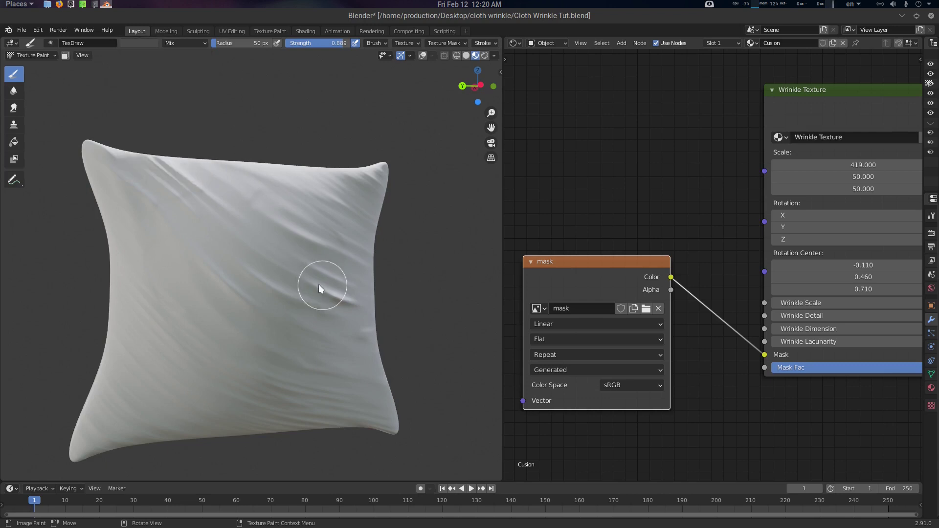
Step: Set the brush colour back to white and paint over the wrinkles toward the cushion's upper-left area
click(152, 43)
drag(204, 62, 205, 54)
mouse_move(218, 252)
mouse_down()
mouse_move(351, 329)
mouse_move(300, 274)
mouse_move(208, 212)
mouse_move(186, 237)
mouse_move(160, 210)
mouse_move(220, 324)
mouse_move(349, 395)
mouse_move(292, 362)
mouse_move(367, 360)
mouse_move(329, 243)
mouse_move(220, 198)
mouse_move(162, 197)
mouse_up()
Step: Lower the brush strength to 0.496 and paint white down the left side of the cushion
drag(334, 46, 318, 45)
mouse_move(136, 204)
mouse_down()
mouse_move(149, 168)
mouse_move(224, 204)
mouse_move(262, 344)
mouse_move(305, 401)
mouse_move(175, 289)
mouse_up()
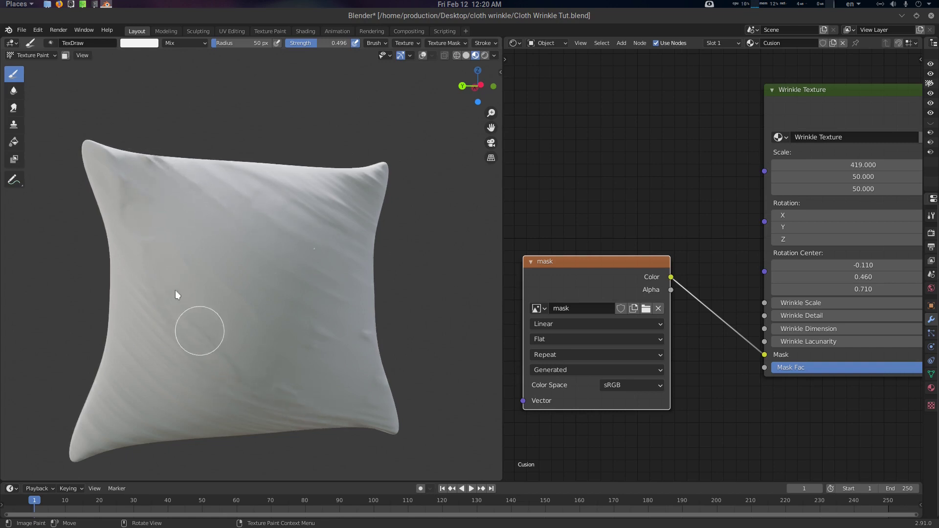
mouse_move(232, 348)
middle_down()
mouse_move(282, 349)
mouse_move(259, 289)
middle_up()
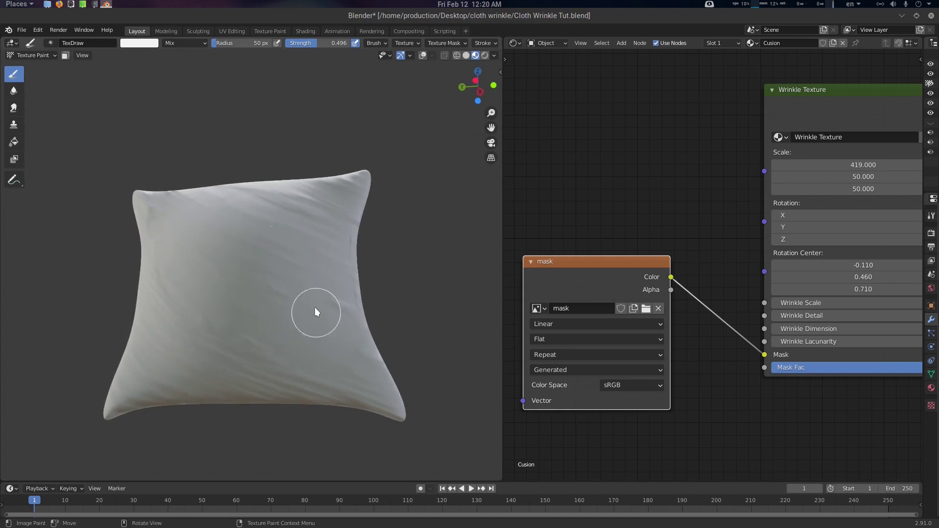
Step: Paint the cushion's mask with the brush colour set to light grey, and paint its upper area again with white
middle_drag(338, 310, 263, 311)
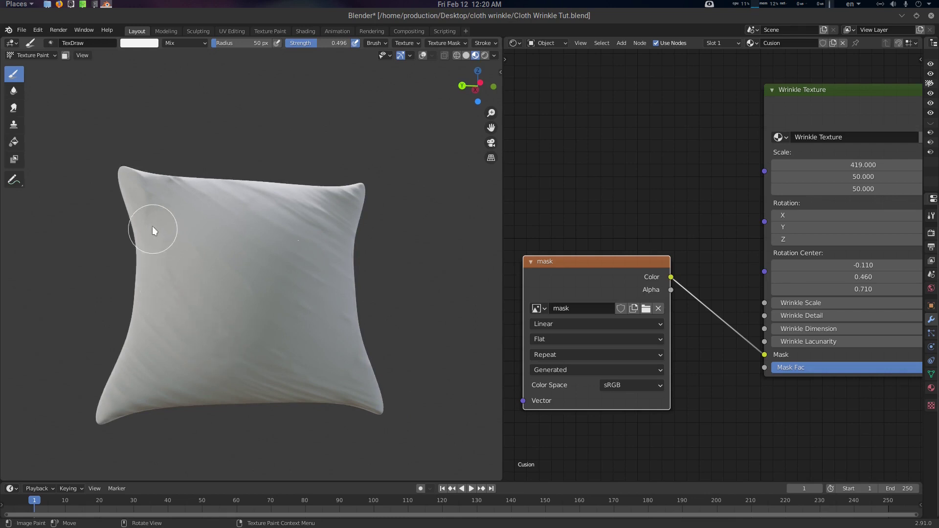
mouse_move(245, 295)
middle_down()
mouse_move(335, 332)
mouse_move(276, 327)
mouse_move(298, 356)
mouse_move(309, 324)
middle_up()
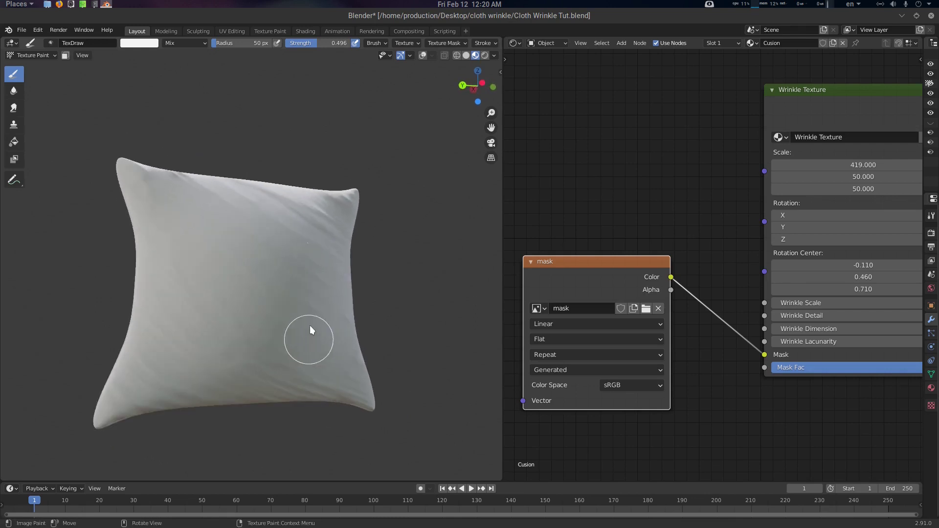
click(150, 44)
drag(204, 73, 228, 95)
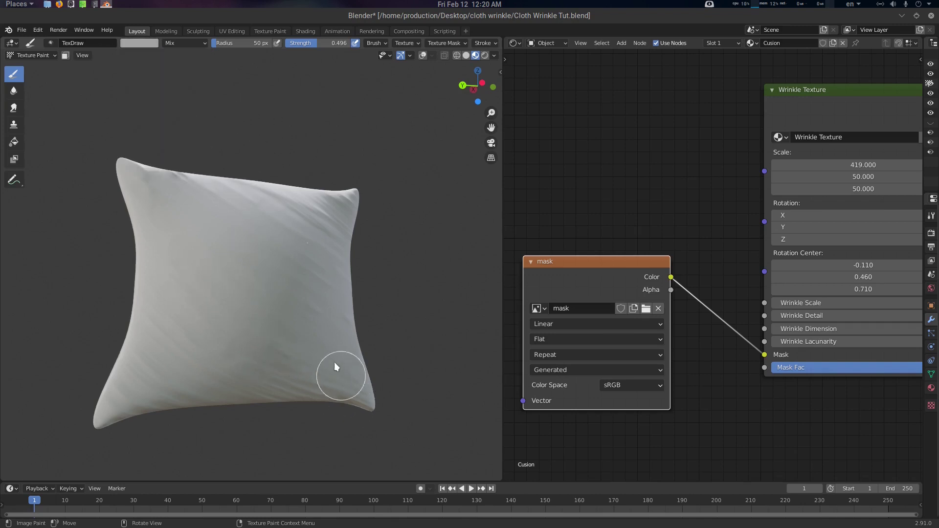
middle_drag(329, 371, 295, 279)
mouse_move(236, 217)
middle_down()
mouse_move(230, 224)
mouse_move(227, 107)
middle_up()
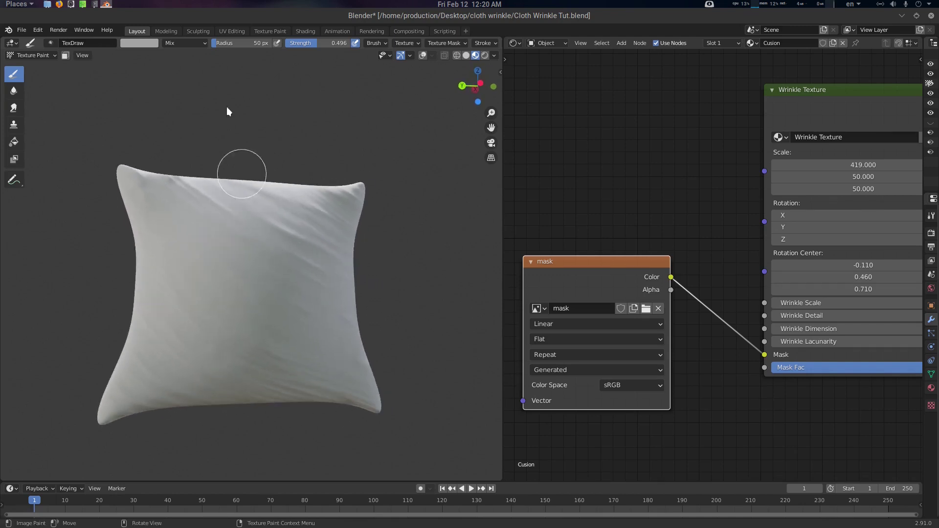
click(155, 44)
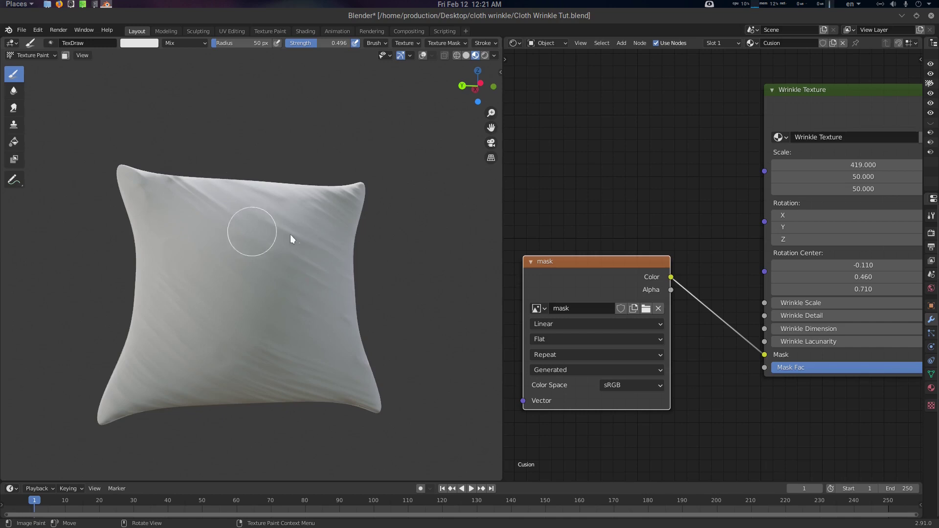
middle_drag(286, 285, 314, 296)
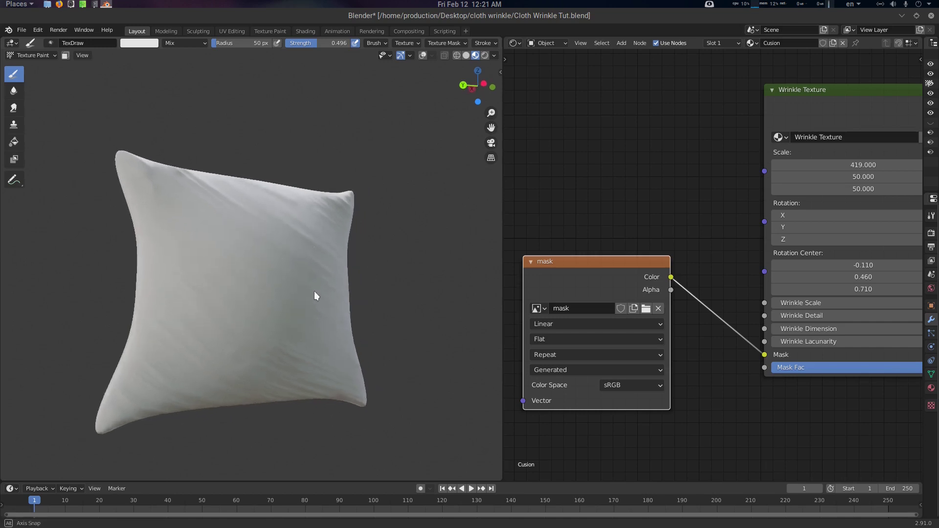
Step: Darken the brush colour to grey and paint across the wrinkles just below the cushion's upper edge
click(141, 42)
drag(205, 80, 205, 96)
middle_drag(275, 292, 251, 296)
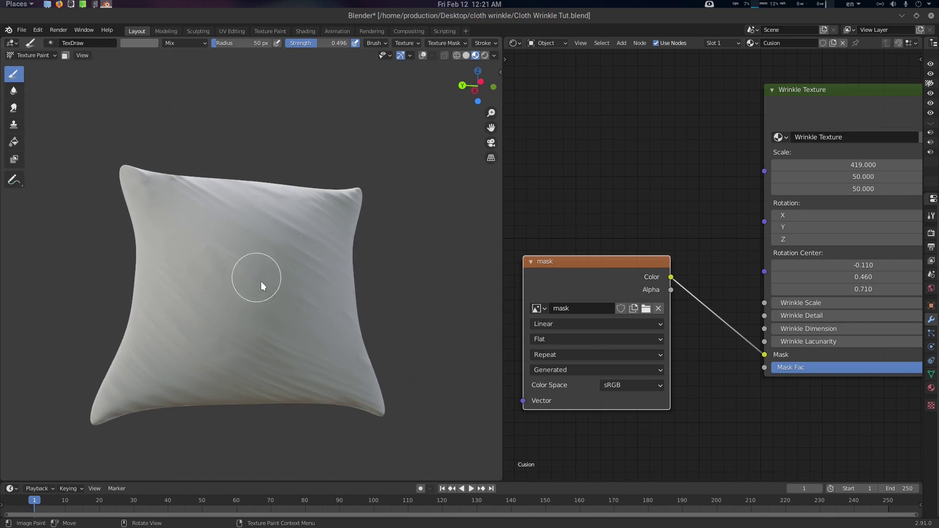
mouse_move(352, 313)
middle_down()
mouse_move(369, 324)
mouse_move(330, 306)
mouse_move(336, 319)
mouse_move(311, 262)
mouse_move(323, 344)
middle_up()
scroll(364, 325, up, 3)
drag(178, 248, 265, 250)
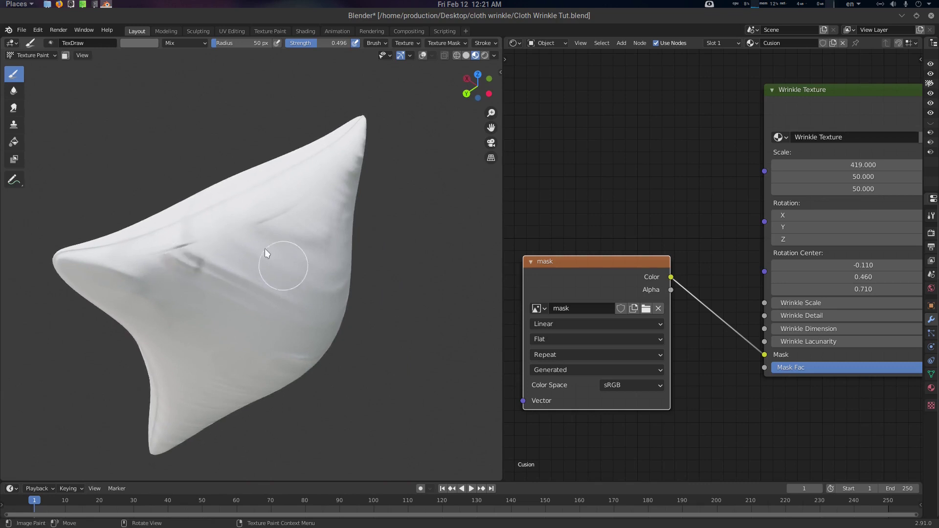
Step: Set the brush colour to white, paint over the wrinkles below the cushion's upper edge, and pick another brush colour
click(150, 42)
drag(204, 68, 204, 59)
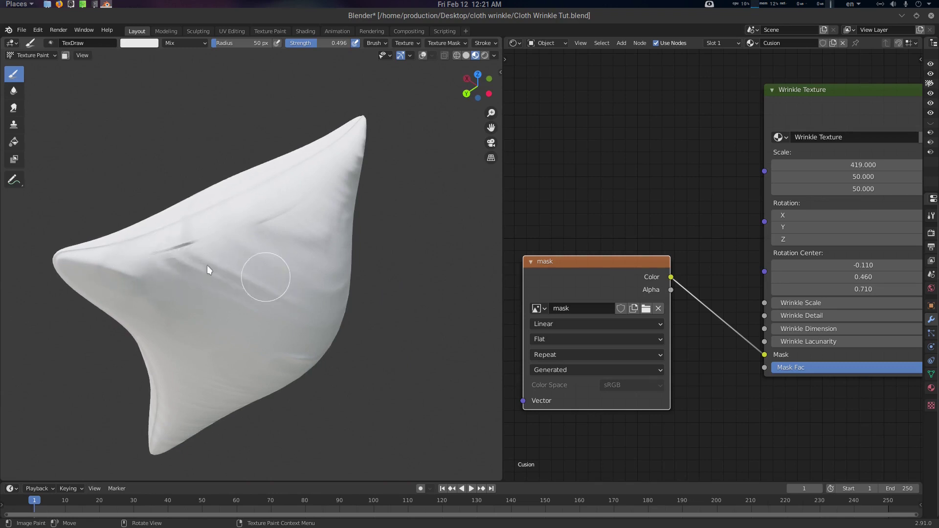
middle_drag(296, 216, 300, 226)
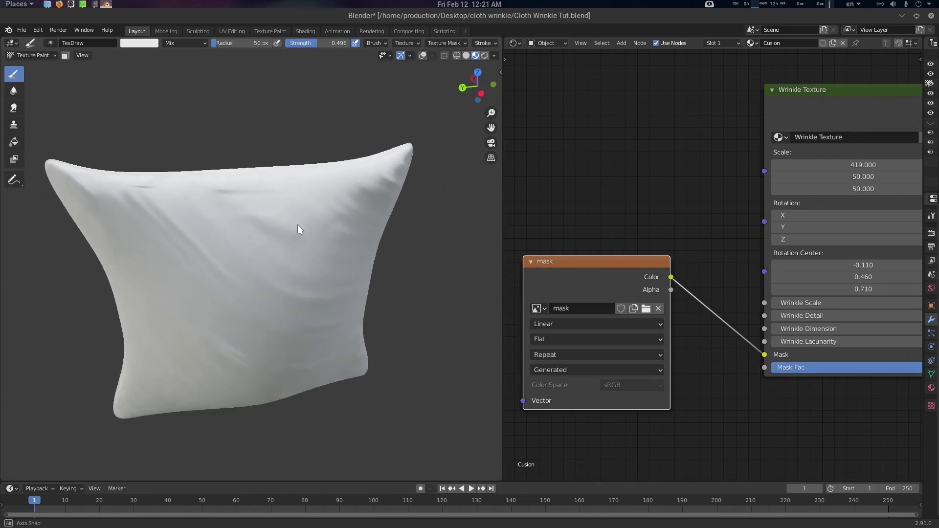
mouse_move(323, 297)
middle_down()
mouse_move(306, 277)
mouse_move(279, 291)
mouse_move(254, 287)
mouse_move(291, 321)
mouse_move(321, 237)
mouse_move(225, 254)
mouse_move(360, 336)
mouse_move(352, 323)
mouse_move(361, 303)
middle_up()
click(139, 43)
click(206, 75)
Step: Adjust the cushion's Wrinkle Texture to a Wrinkle Scale of 2.970 and an X rotation of 46.8°
scroll(732, 405, down, 1)
middle_drag(732, 405, 650, 389)
drag(763, 301, 770, 301)
drag(770, 226, 753, 226)
scroll(305, 311, up, 1)
mouse_move(306, 311)
middle_down()
mouse_move(297, 313)
mouse_move(337, 293)
middle_up()
key(n)
key(n)
middle_drag(301, 253, 240, 269)
Step: Set the brush colour to pure white and paint the mask over the upper part of the cushion
click(145, 44)
drag(206, 71, 206, 51)
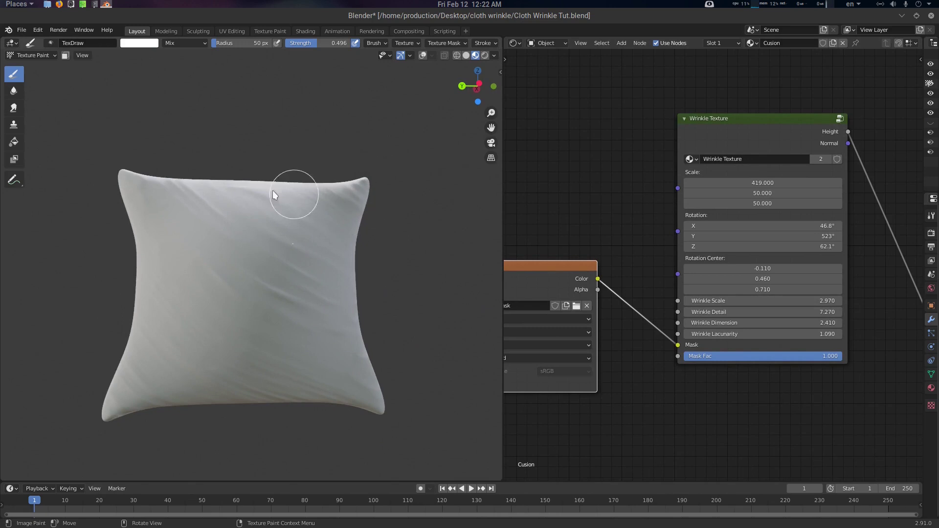
middle_drag(329, 321, 251, 317)
mouse_move(260, 262)
middle_down()
mouse_move(368, 321)
mouse_move(234, 320)
mouse_move(291, 321)
mouse_move(316, 294)
middle_up()
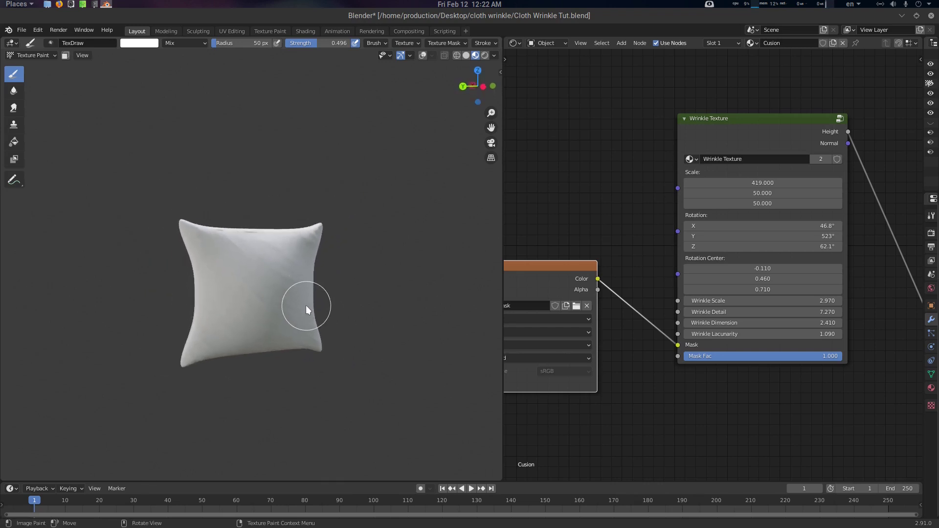
Step: Unhide the trousers and select them in Object Mode to bring up their material nodes
click(933, 124)
scroll(241, 280, down, 5)
shift+middle_drag(259, 267, 334, 248)
scroll(292, 271, up, 2)
key(ctrl+Tab)
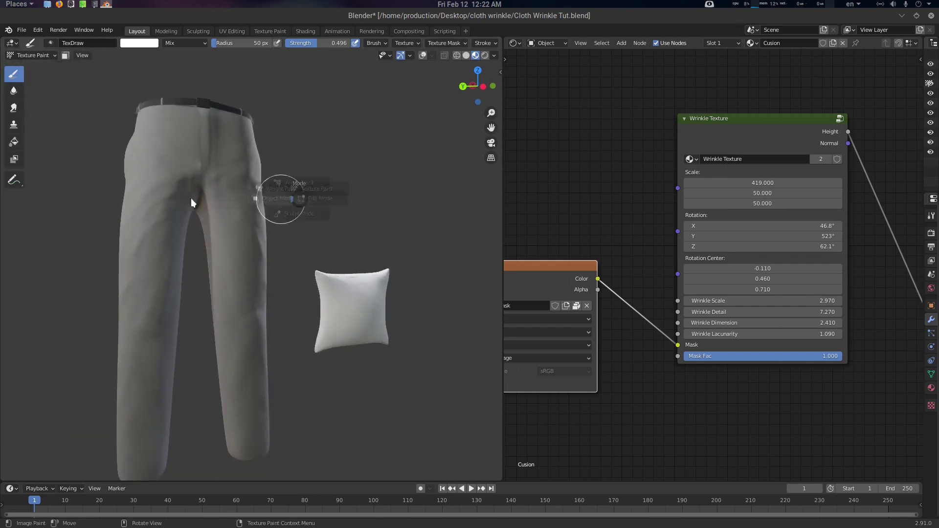
click(191, 198)
click(219, 192)
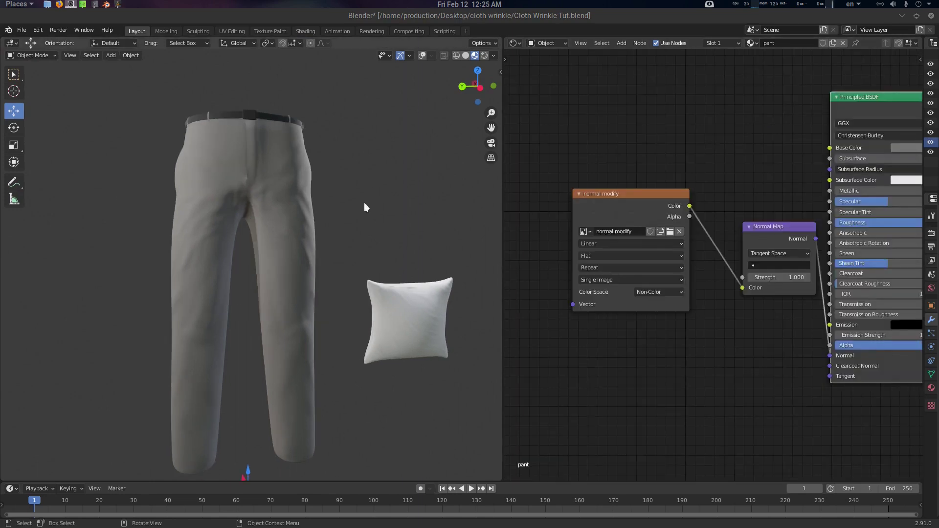
key(KP_Decimal)
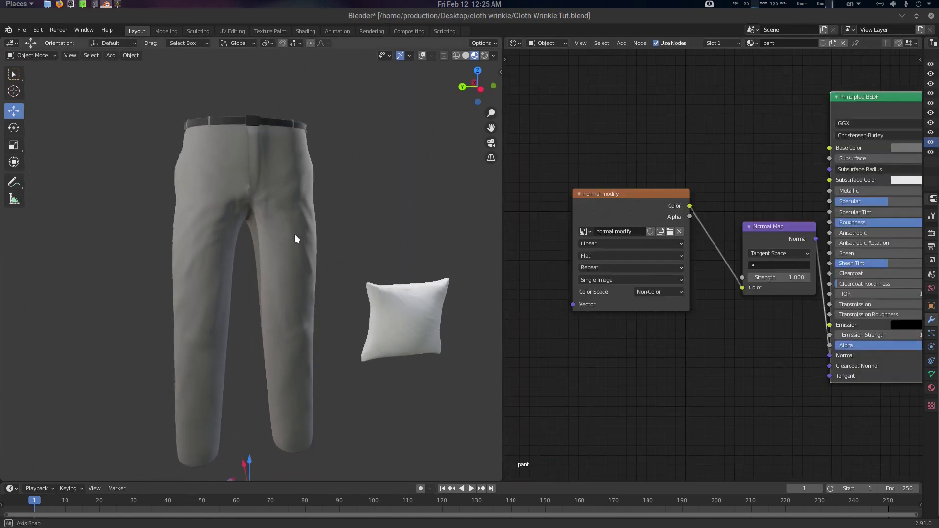
Step: Move the normal modify image texture node up and away from the Normal Map node to free space beneath it
middle_drag(598, 334, 603, 347)
drag(663, 220, 640, 206)
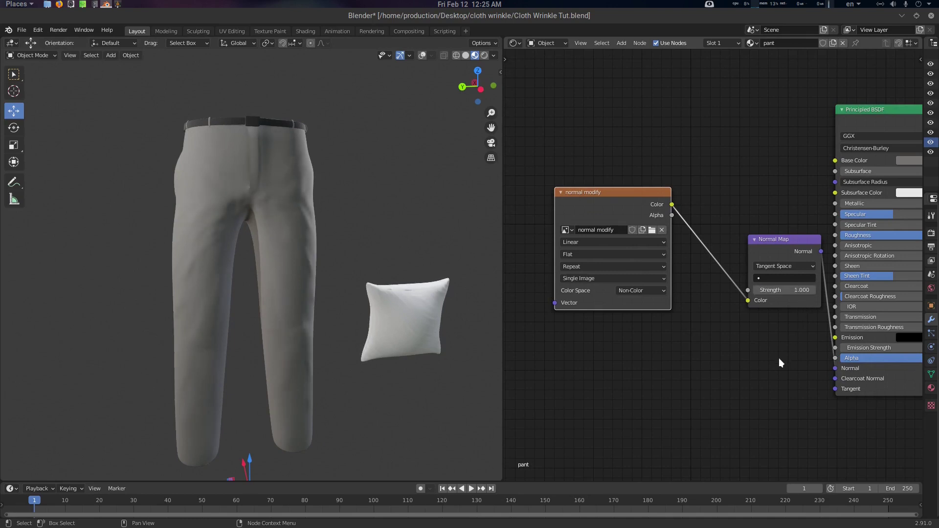
middle_drag(780, 357, 819, 349)
drag(685, 196, 691, 121)
middle_drag(707, 288, 721, 269)
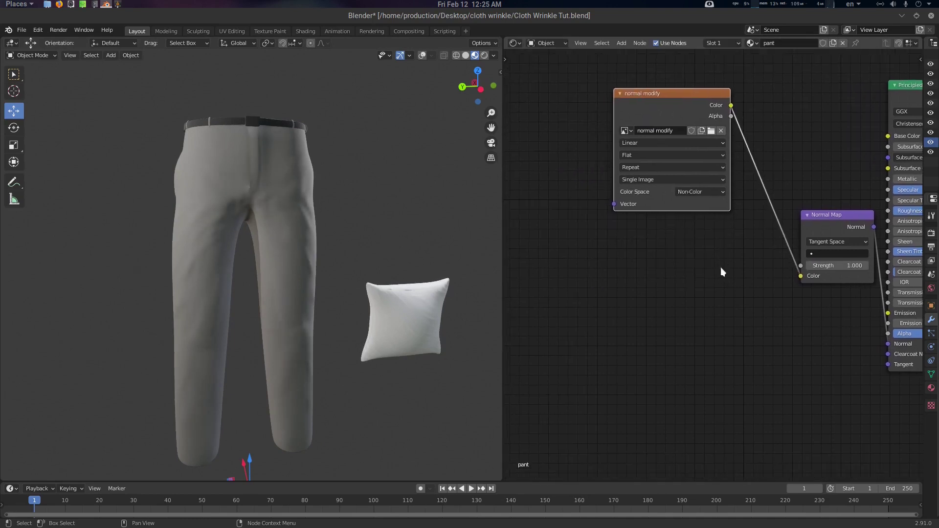
click(601, 305)
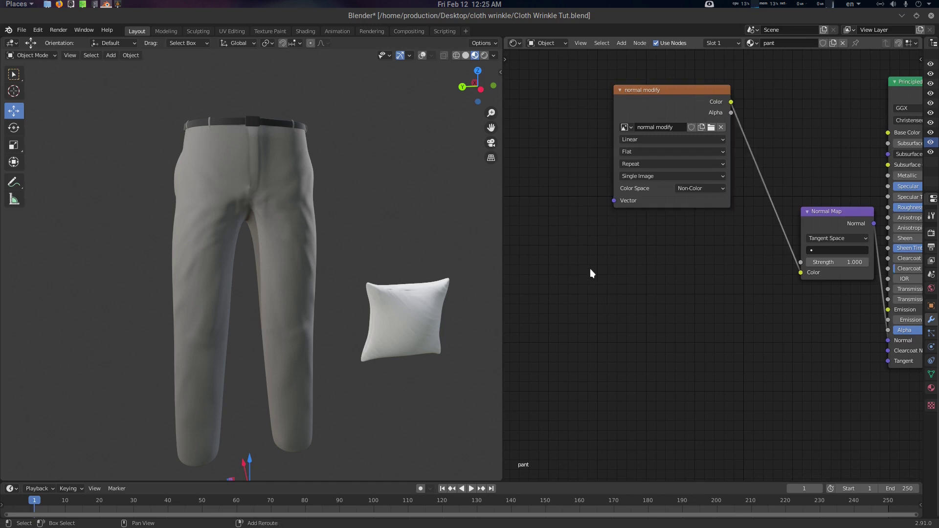
Step: Add a Wrinkle Texture node to the trousers' material below the normal modify image node and widen it
key(shift+a)
click(590, 269)
text(sea)
key(BackSpace)
key(BackSpace)
key(BackSpace)
text(wr)
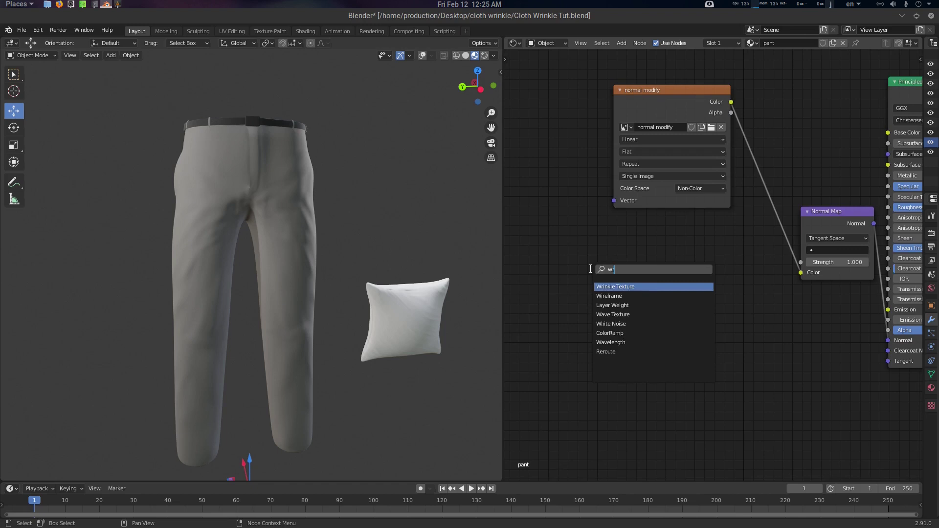
key(Return)
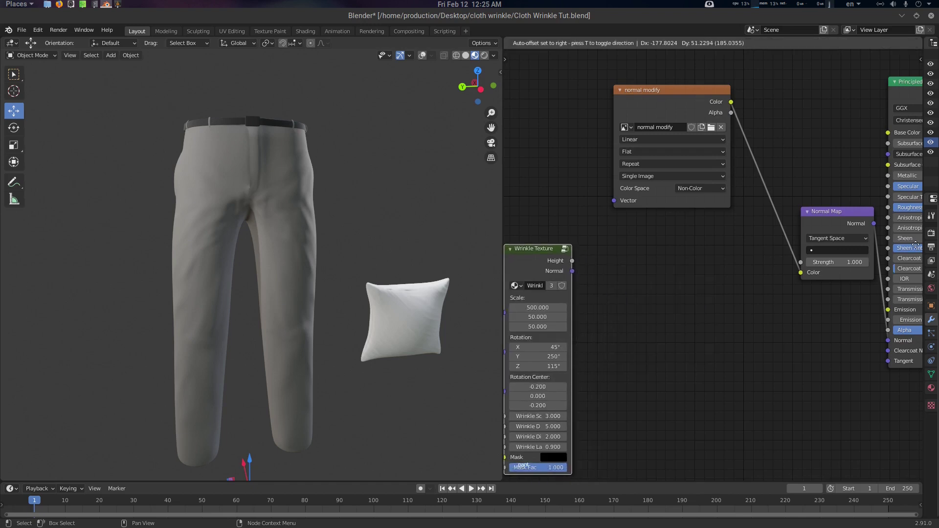
click(504, 245)
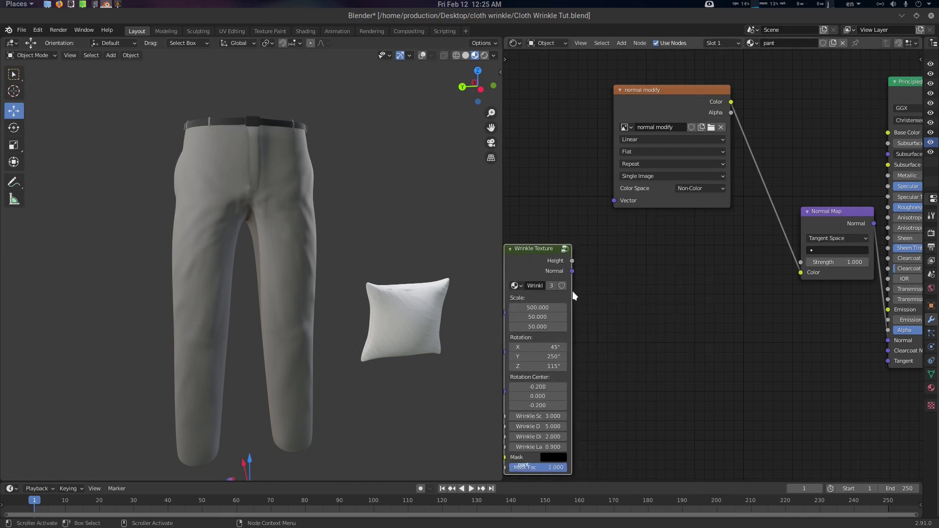
drag(570, 291, 601, 291)
Step: Add a Bump node beside the Wrinkle Texture and connect the texture's Height output to the Bump's Height input
key(shift+a)
click(672, 299)
text(bump)
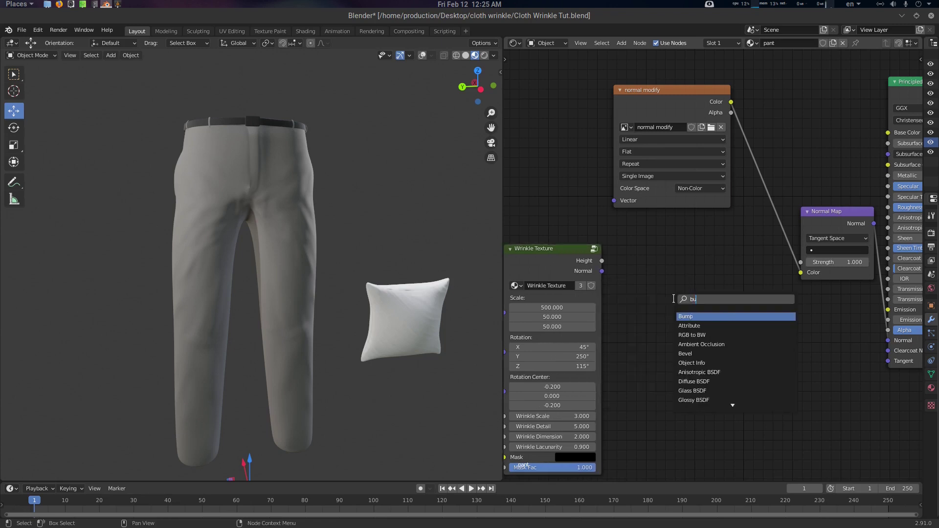
key(Return)
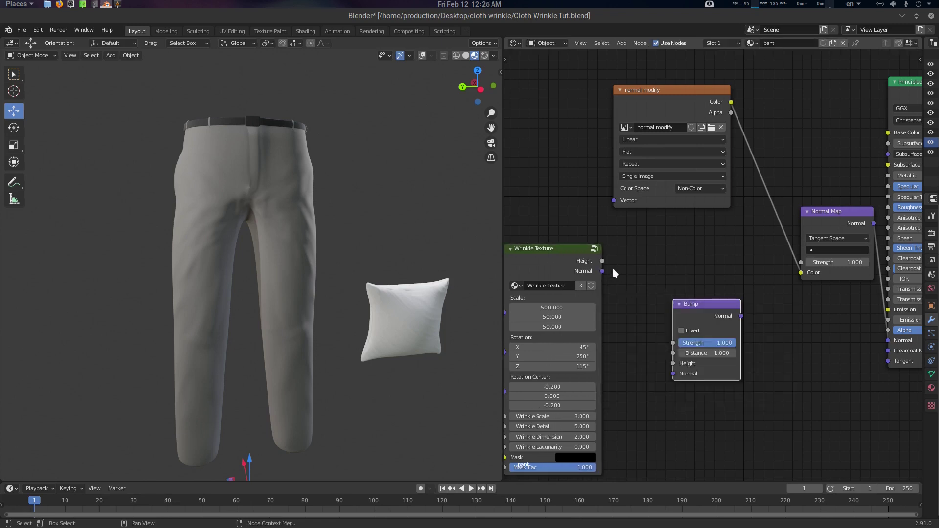
drag(601, 260, 675, 362)
drag(716, 305, 767, 313)
Step: Rearrange the nodes and route the Normal Map's normal through the Bump node into the Principled BSDF's Normal input
drag(841, 220, 792, 211)
drag(709, 90, 596, 93)
drag(756, 203, 684, 182)
drag(751, 194, 728, 383)
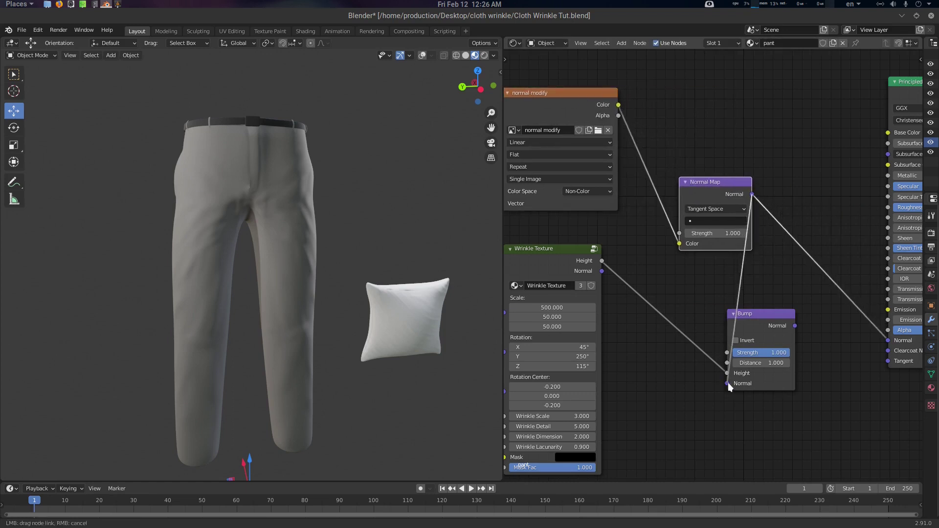
mouse_move(796, 326)
mouse_down()
mouse_move(818, 270)
mouse_move(861, 333)
mouse_move(887, 340)
mouse_up()
middle_drag(827, 375, 844, 347)
drag(739, 163, 706, 138)
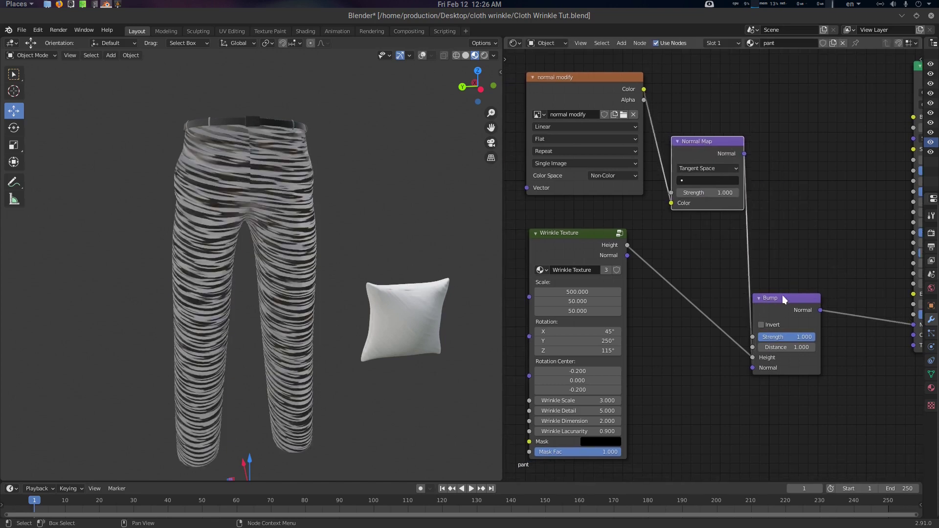
drag(782, 294, 820, 257)
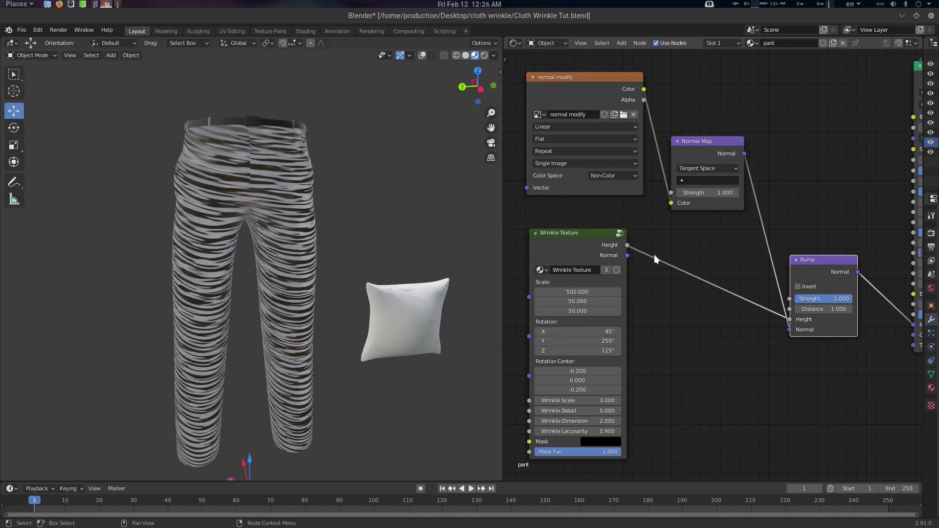
middle_drag(861, 338, 834, 338)
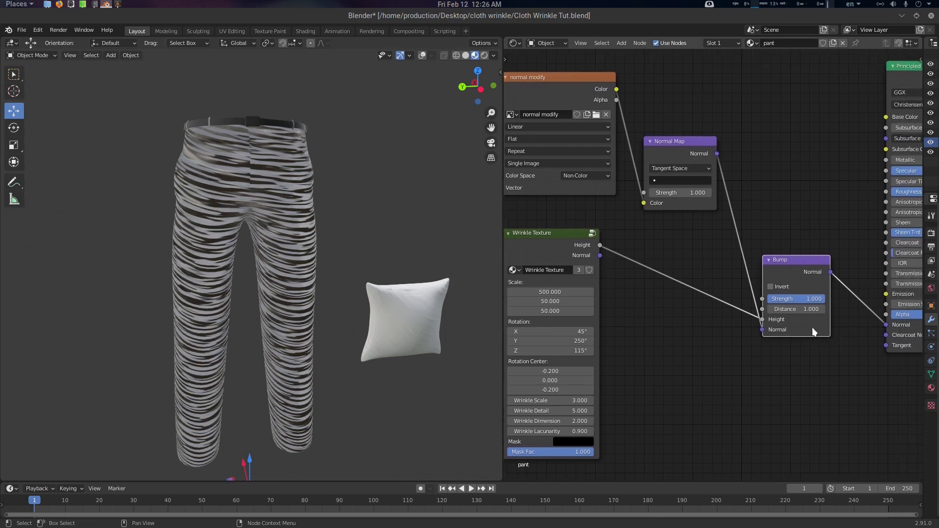
Step: Set the Bump node's Distance to 0.010 and inspect the wrinkles on the trousers up close
click(808, 309)
key(Return)
middle_drag(690, 357, 765, 332)
middle_drag(342, 290, 337, 286)
scroll(341, 291, up, 2)
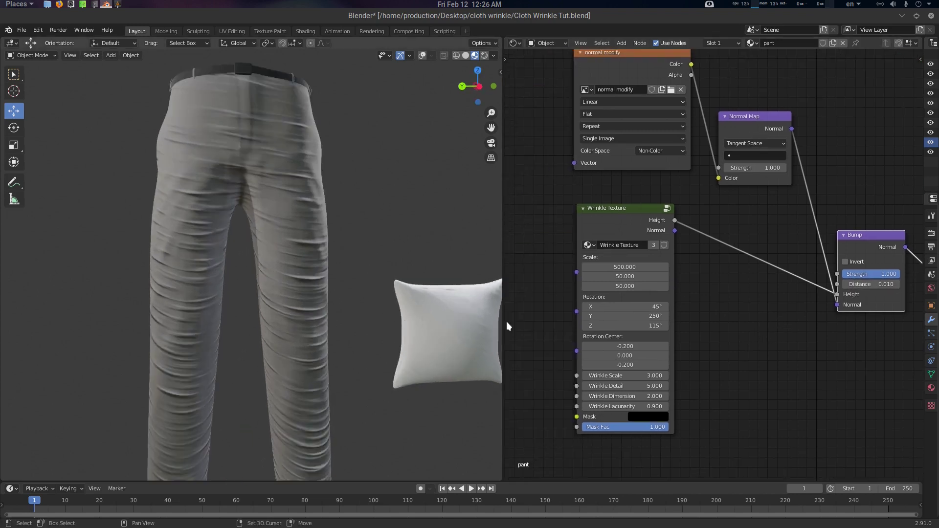
Step: Set the trousers' Wrinkle Texture X scale to 166.900 and its X rotation to 55.3°
middle_drag(531, 319, 572, 318)
scroll(382, 280, down, 1)
drag(688, 268, 531, 268)
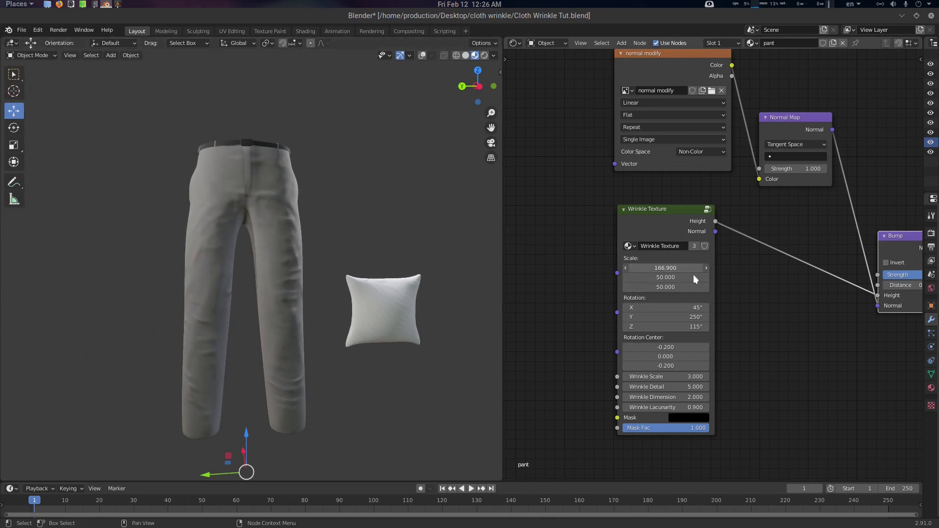
drag(666, 307, 666, 307)
middle_drag(425, 316, 459, 338)
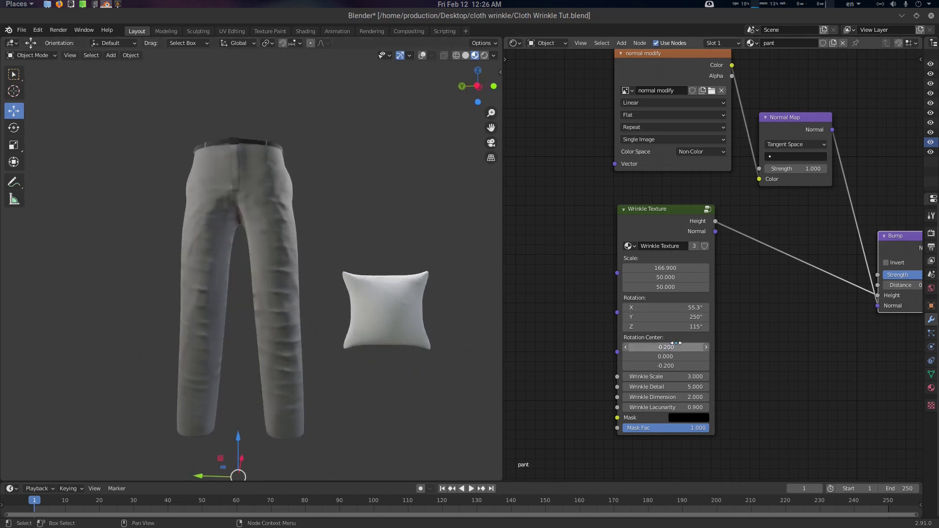
Step: Tune the Wrinkle Texture to Scale Y 67.450, Z 48.500, Rotation 132°, 265°, 73.5°, Center Y 9.200, Wrinkle Scale 2.710, Detail 4.540, Dimension 0.480, Lacunarity 1.110
drag(665, 356, 684, 356)
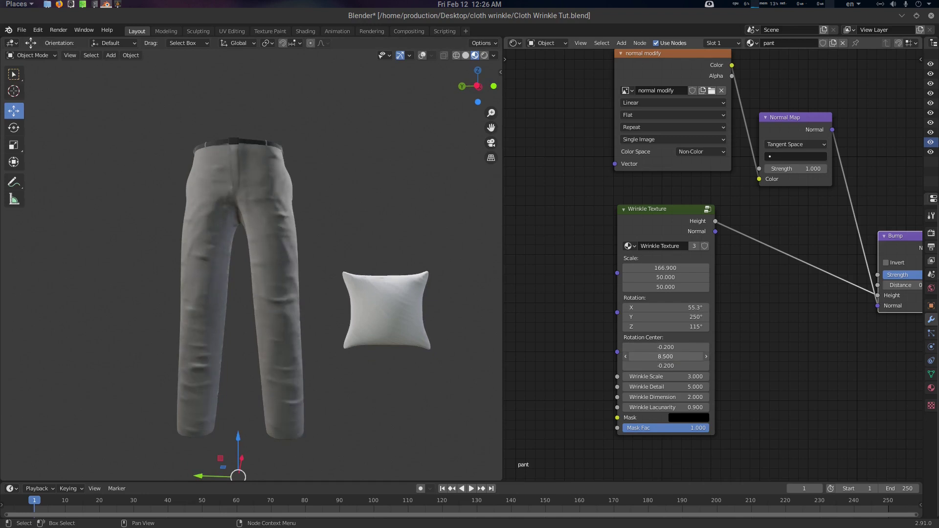
drag(665, 407, 674, 407)
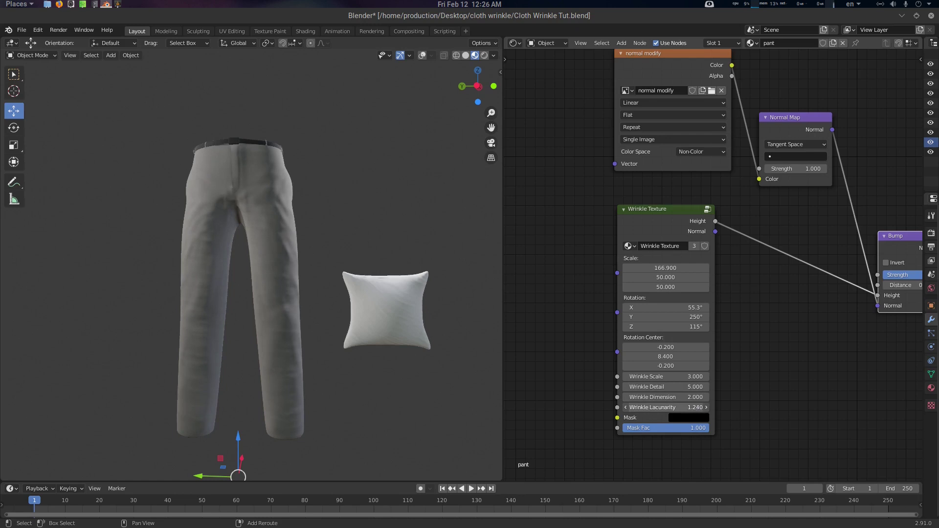
drag(665, 407, 671, 376)
middle_drag(341, 356, 353, 338)
scroll(365, 347, up, 1)
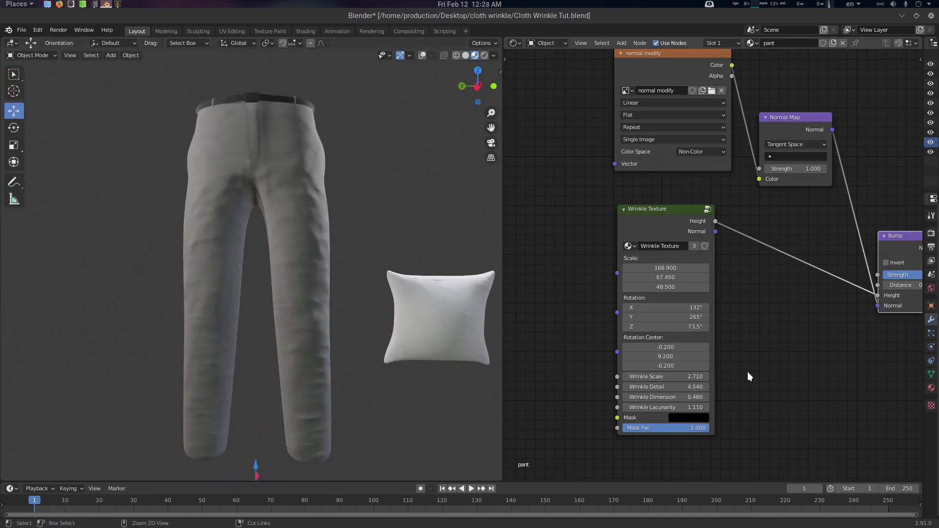
Step: Set the Wrinkle Lacunarity to 0.930 and the Bump strength to 1.000, and inspect the trousers' wrinkles up close
middle_drag(377, 291, 416, 303)
middle_drag(753, 307, 651, 312)
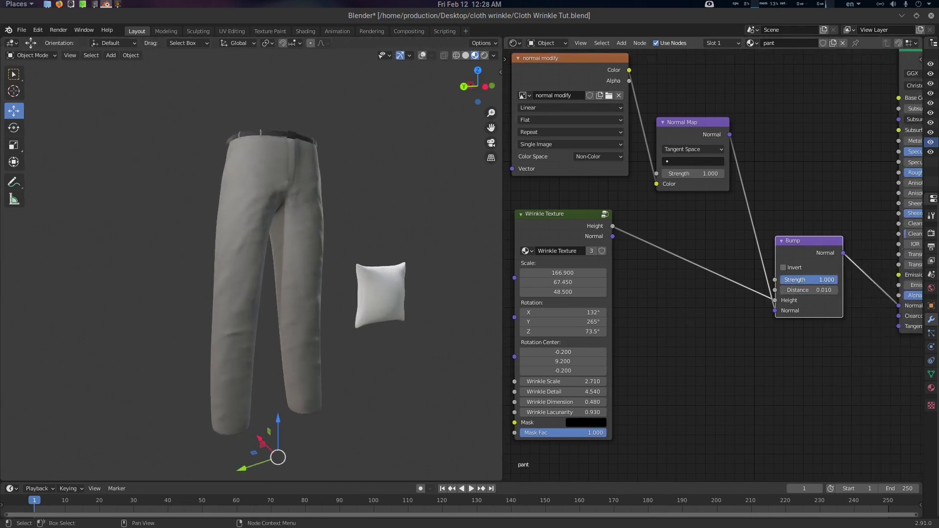
drag(784, 279, 837, 280)
middle_drag(383, 283, 328, 289)
scroll(328, 290, up, 2)
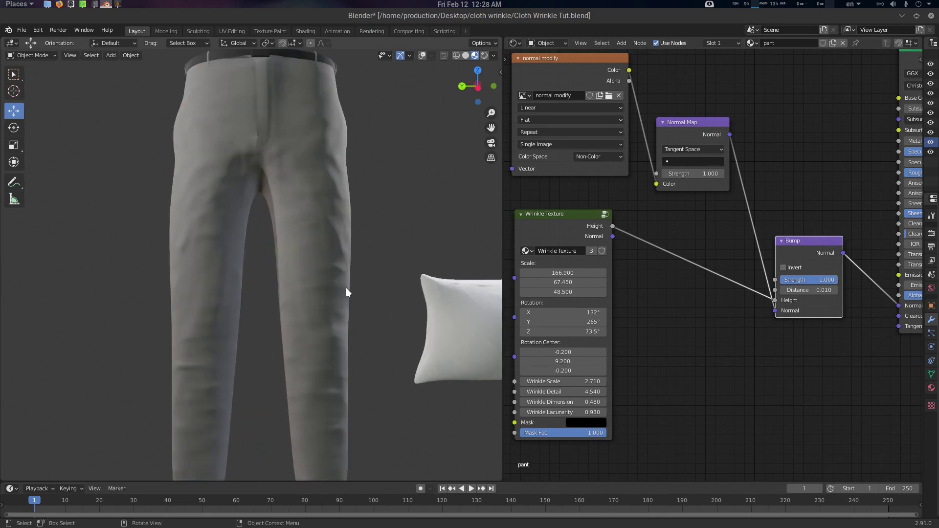
Step: Inspect the wrinkles on the trousers from an angle, comparing them with the Wrinkle Texture settings
middle_drag(608, 385, 718, 354)
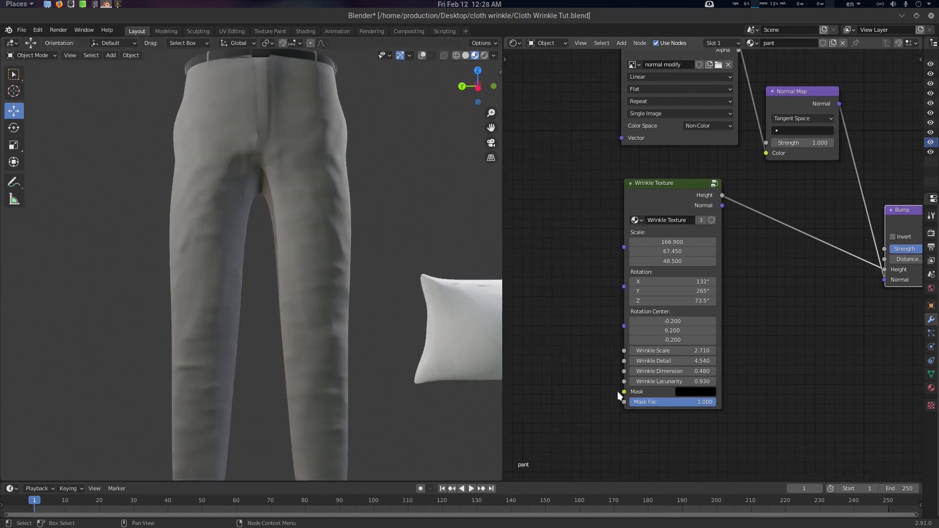
scroll(239, 230, down, 5)
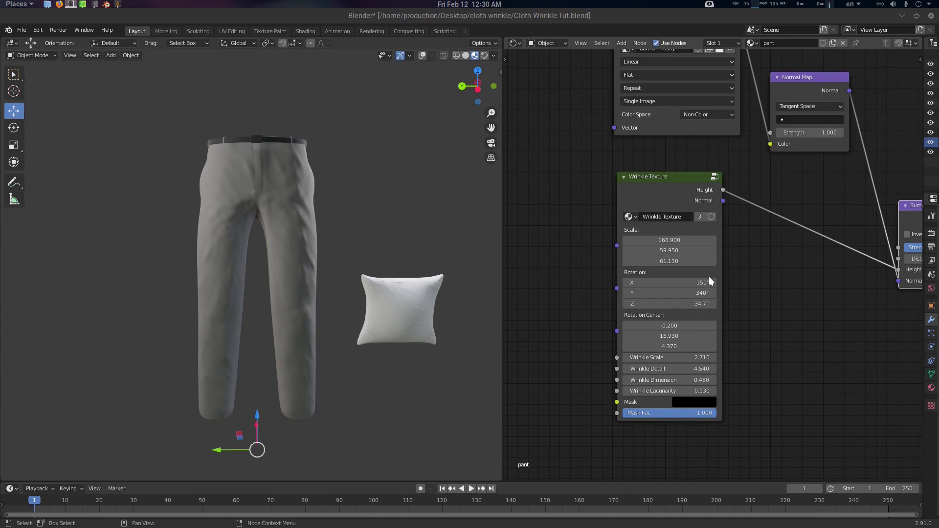
scroll(718, 308, up, 2)
middle_drag(752, 331, 743, 298)
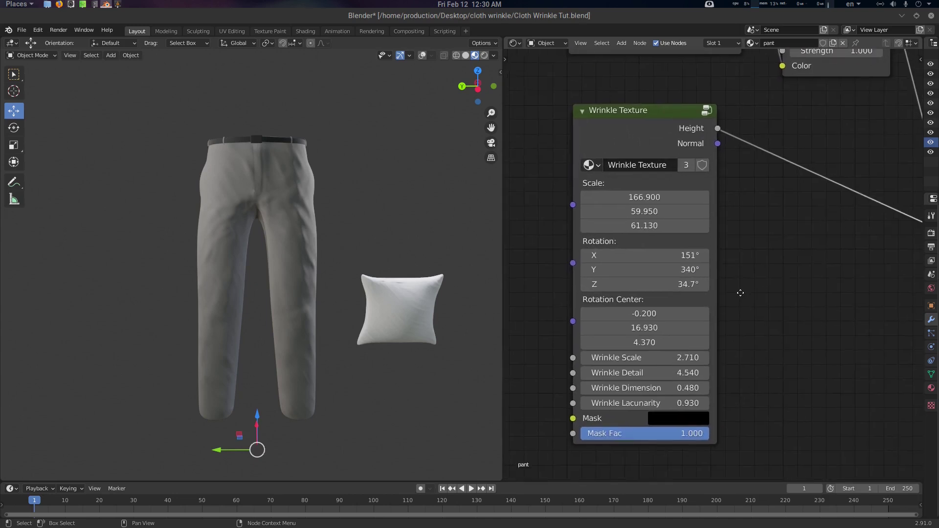
middle_drag(335, 329, 292, 290)
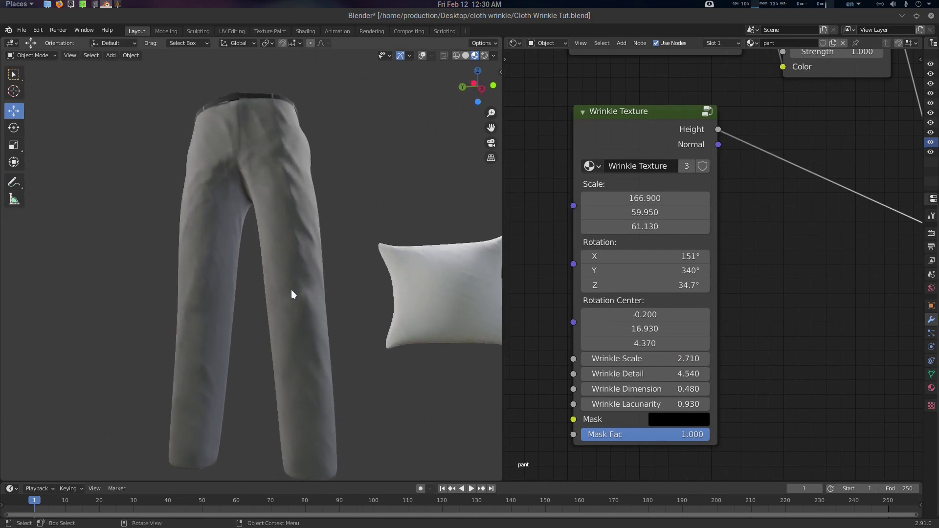
scroll(807, 277, down, 2)
middle_drag(769, 296, 692, 310)
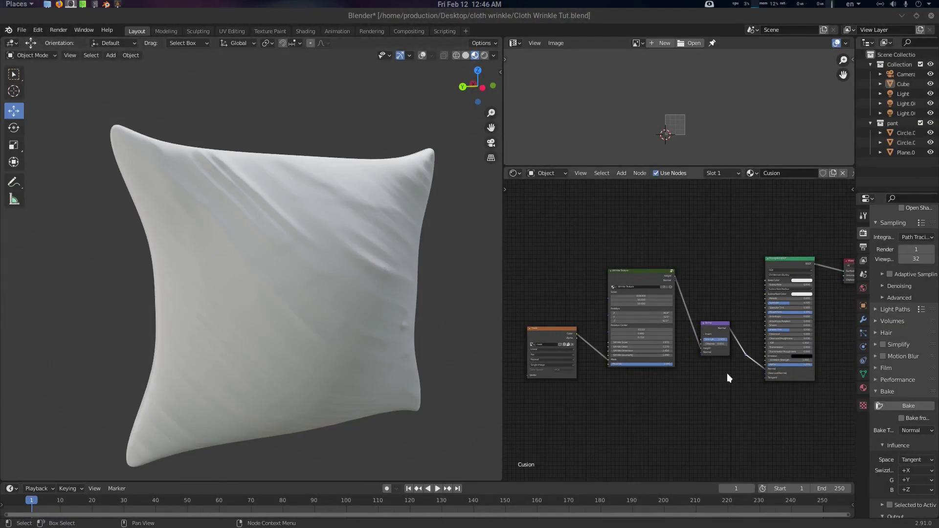
Step: Inspect the cushion's wrinkles up close and review the node setup of its Cusion material
scroll(727, 375, up, 2)
middle_drag(741, 386, 676, 379)
scroll(418, 340, up, 6)
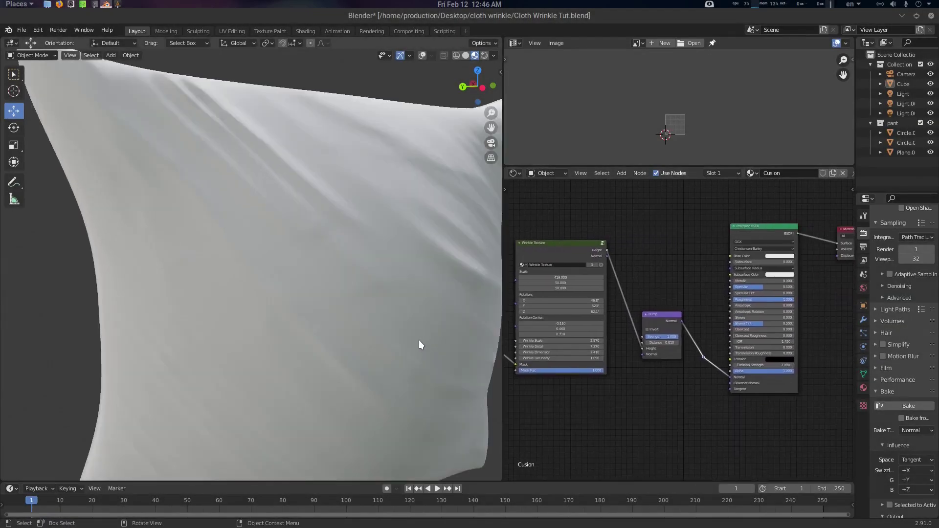
scroll(418, 339, down, 6)
scroll(657, 380, up, 1)
middle_drag(657, 379, 686, 362)
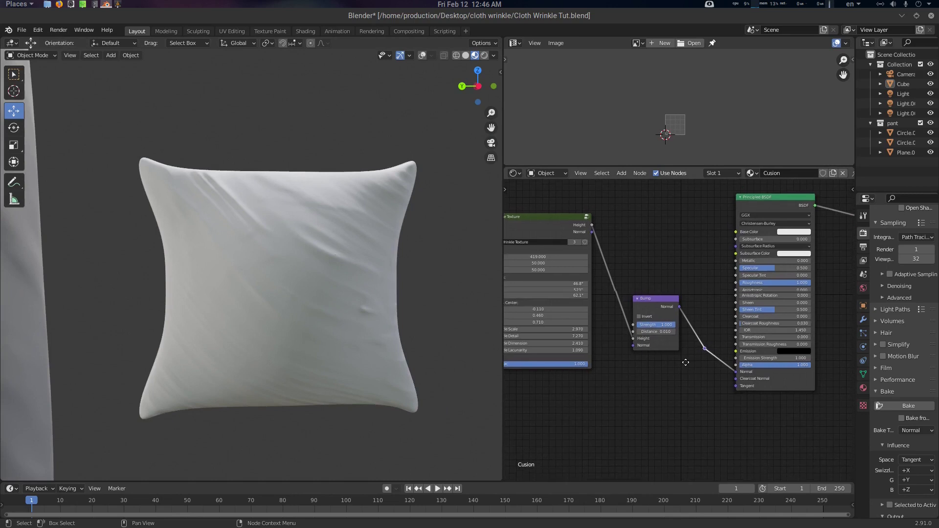
scroll(680, 343, up, 1)
Step: Add an Image Texture node to the cushion material and place it below the Bump node
mouse_move(671, 315)
mouse_down()
mouse_move(636, 315)
mouse_move(667, 315)
mouse_up()
scroll(697, 374, down, 1)
middle_drag(707, 382, 667, 370)
key(shift+a)
click(630, 370)
text(ima)
key(Return)
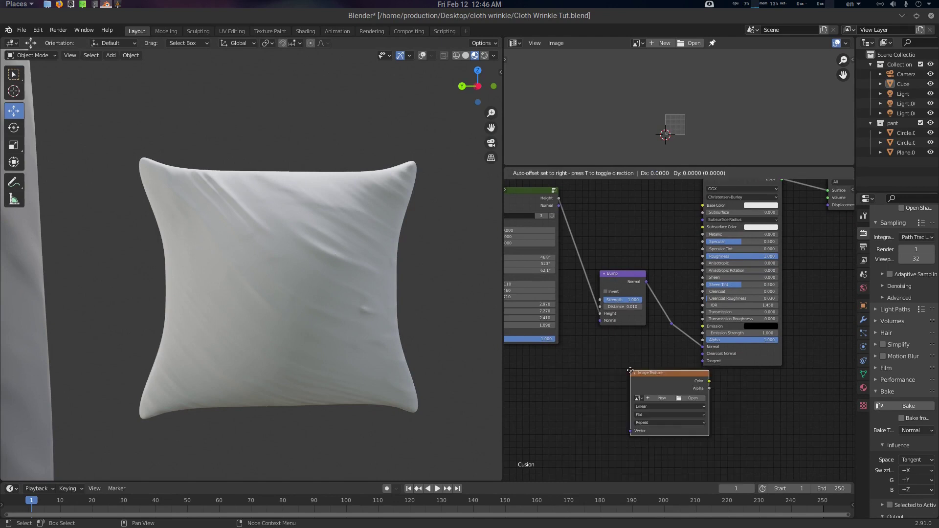
click(596, 362)
Step: Create a new 2048 × 2048 px blank image named "norm bake" in the Image Texture node
scroll(680, 337, up, 4)
middle_drag(714, 424, 740, 394)
click(634, 381)
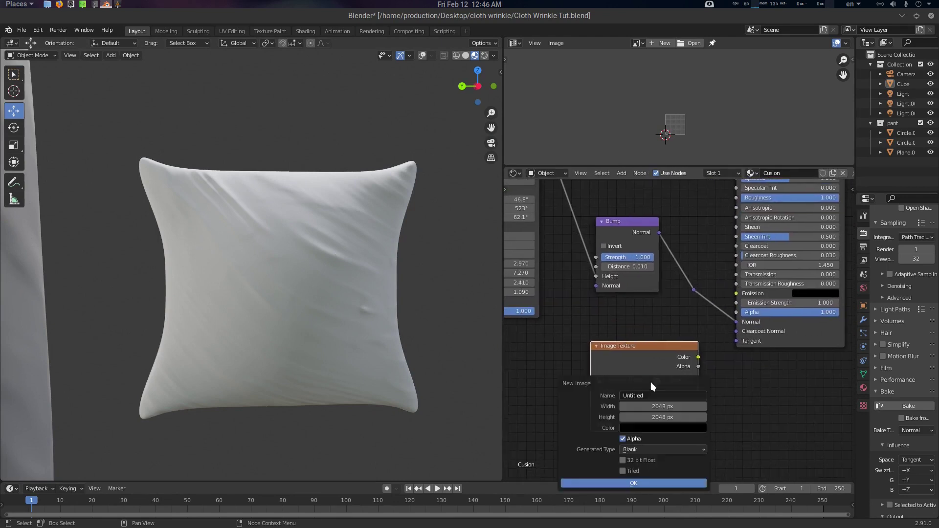
click(669, 397)
key(Return)
click(649, 483)
Step: Set the norm bake image's color space to Non-Color and reposition its node under the Bump node
shift+scroll(667, 416, down, 2)
click(668, 412)
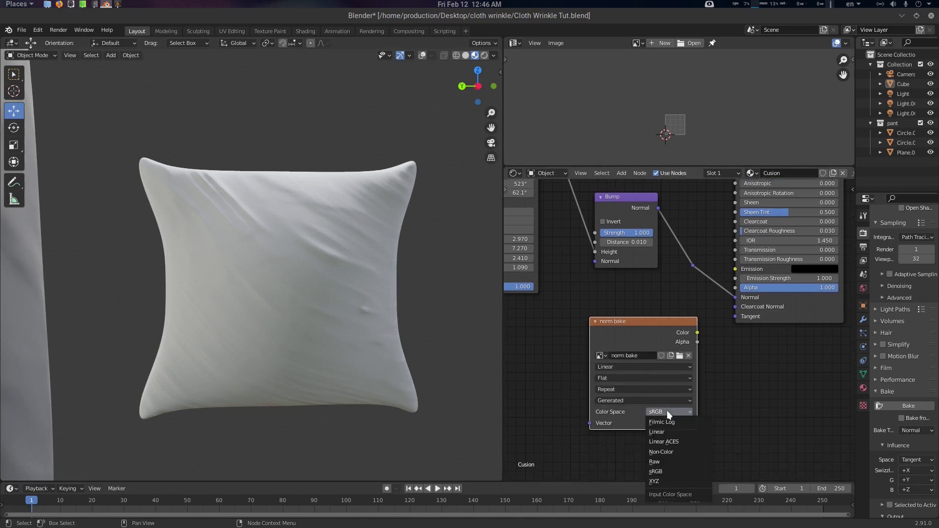
click(680, 451)
middle_drag(718, 399, 729, 401)
drag(638, 347, 614, 355)
Step: Select the cushion object and widen the area that shows the render and bake settings
click(342, 236)
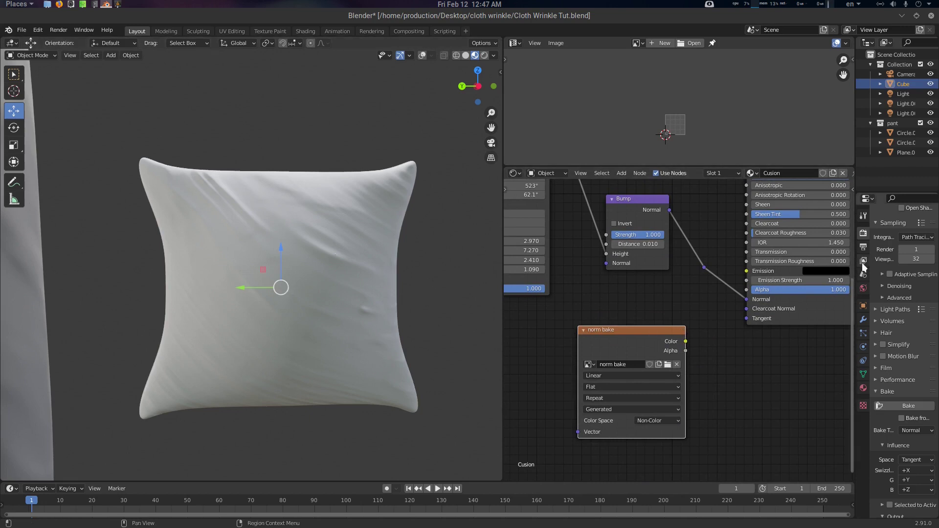
drag(857, 273, 718, 298)
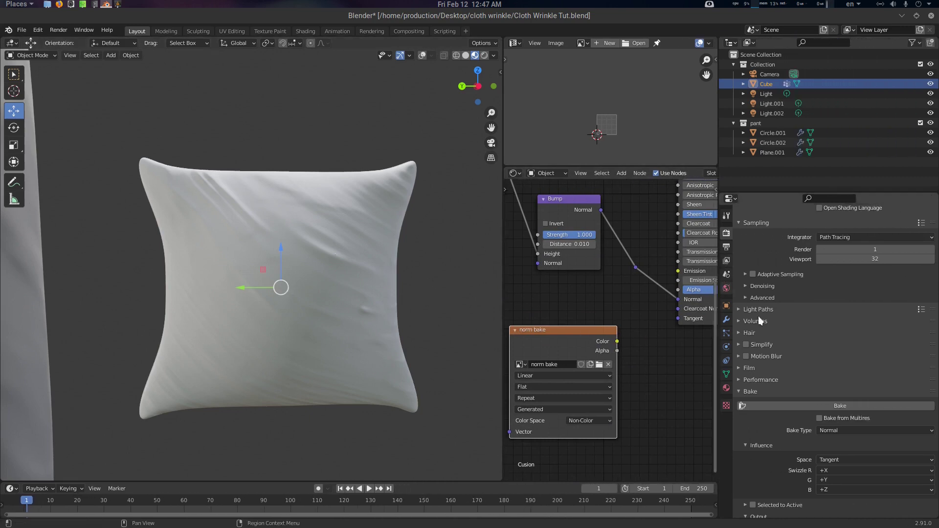
scroll(853, 380, up, 1)
Step: Check the cushion's UV layout in Edit Mode, and return to Object Mode
key(ctrl+Tab)
click(398, 260)
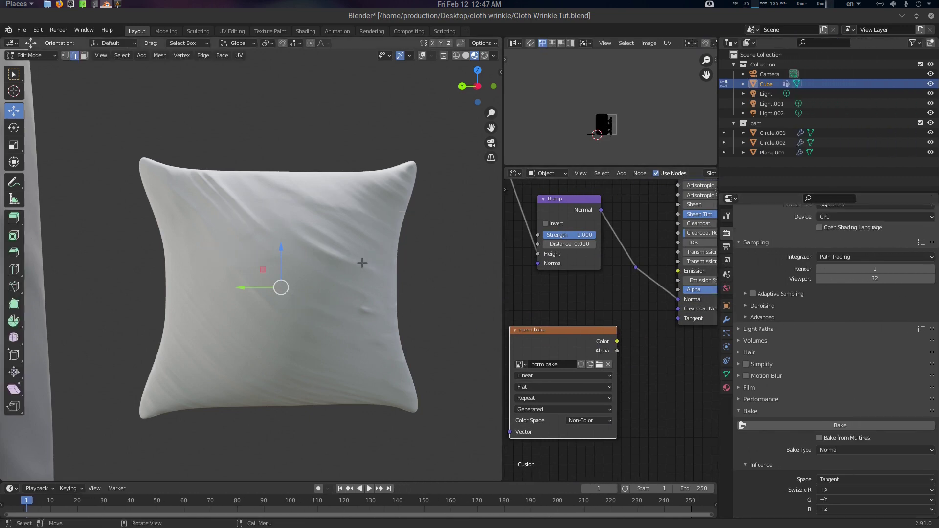
scroll(612, 129, up, 8)
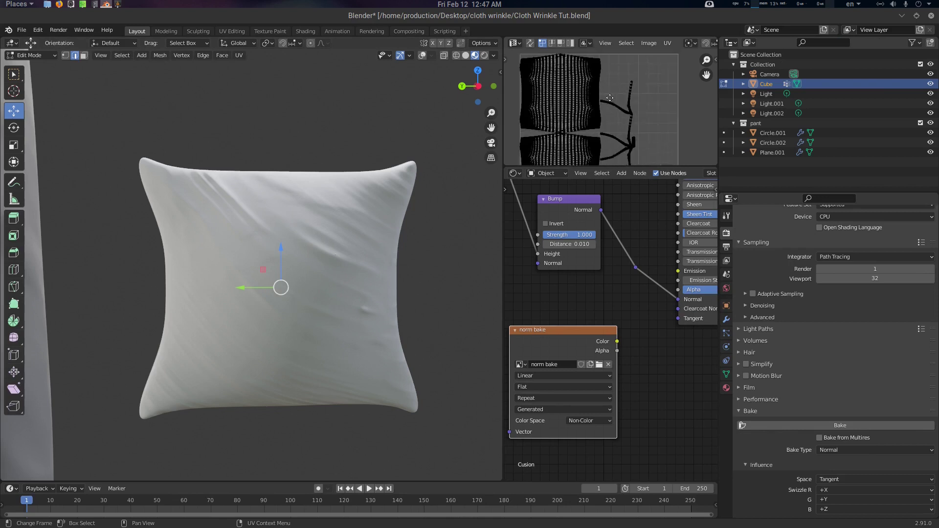
key(Tab)
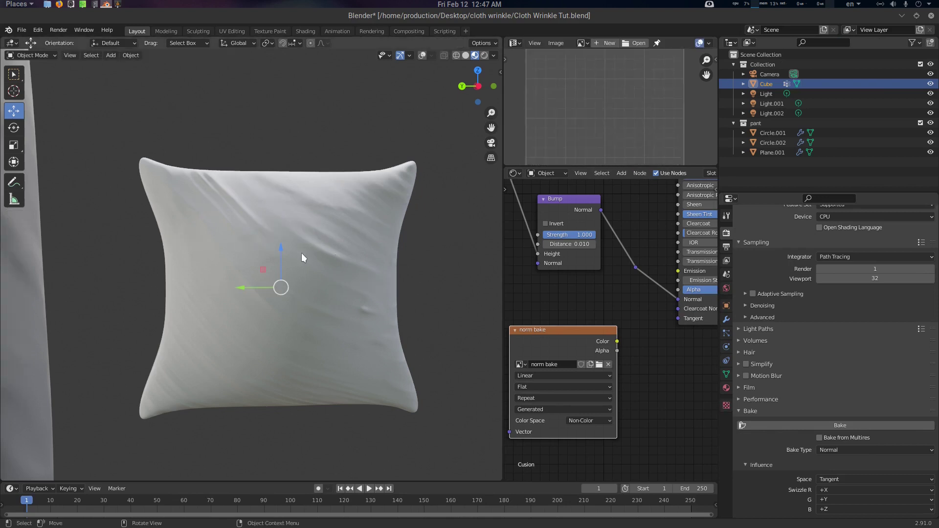
Step: Bake the cushion's wrinkles into the norm bake image using the Normal bake type
middle_drag(304, 256, 332, 268)
scroll(817, 342, down, 4)
scroll(859, 327, up, 5)
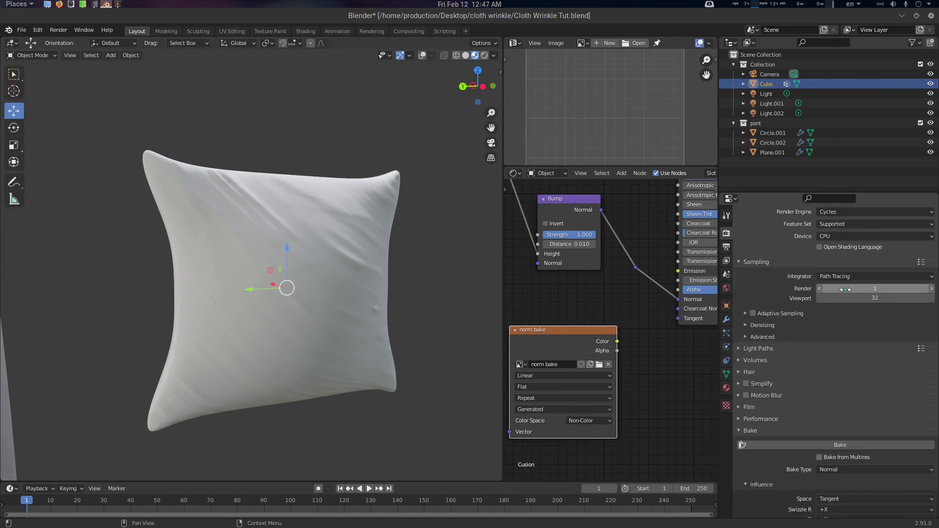
scroll(856, 348, down, 4)
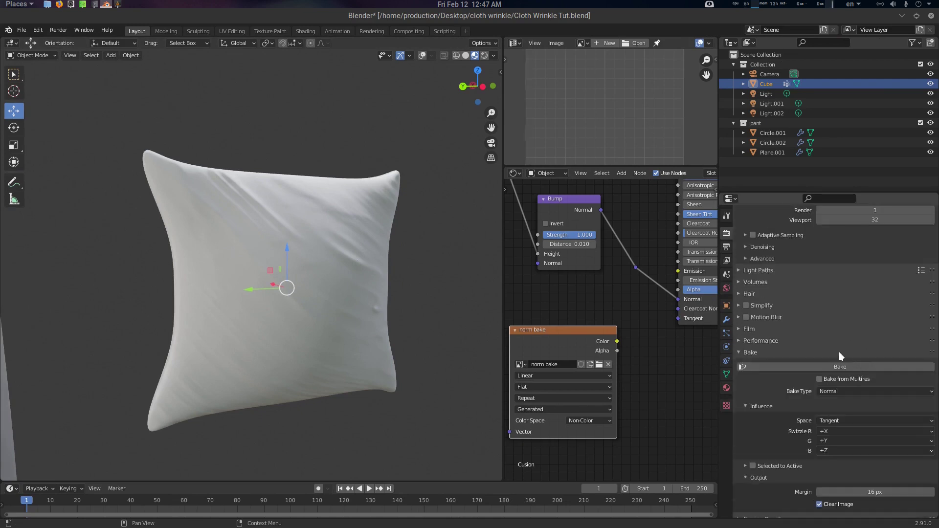
click(846, 391)
drag(553, 358, 566, 351)
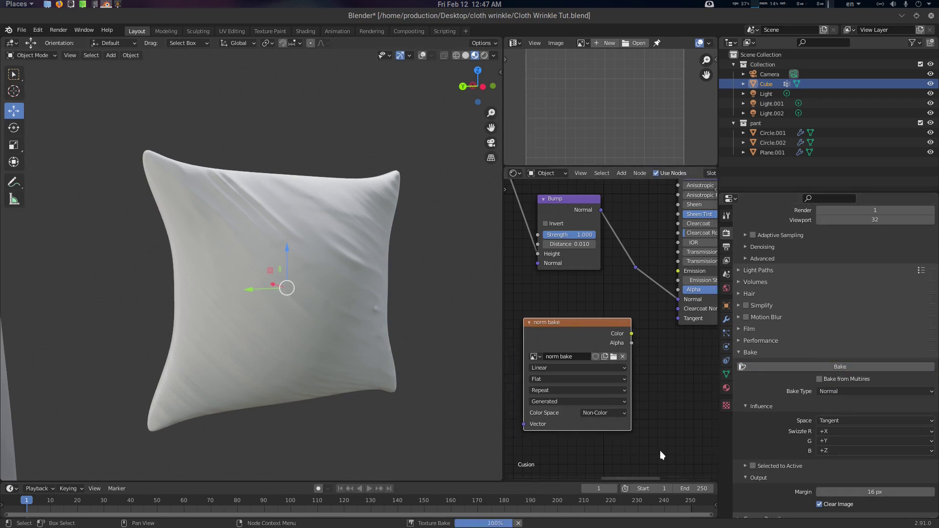
scroll(635, 115, up, 4)
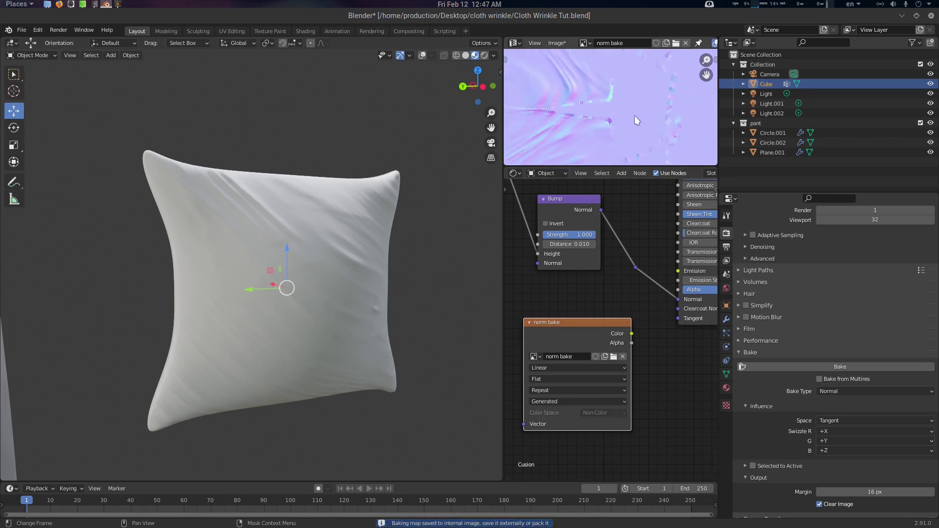
Step: Disconnect the Bump output from the Principled shader's Normal input, move the norm bake node aside, and open the node search
middle_drag(659, 305, 647, 320)
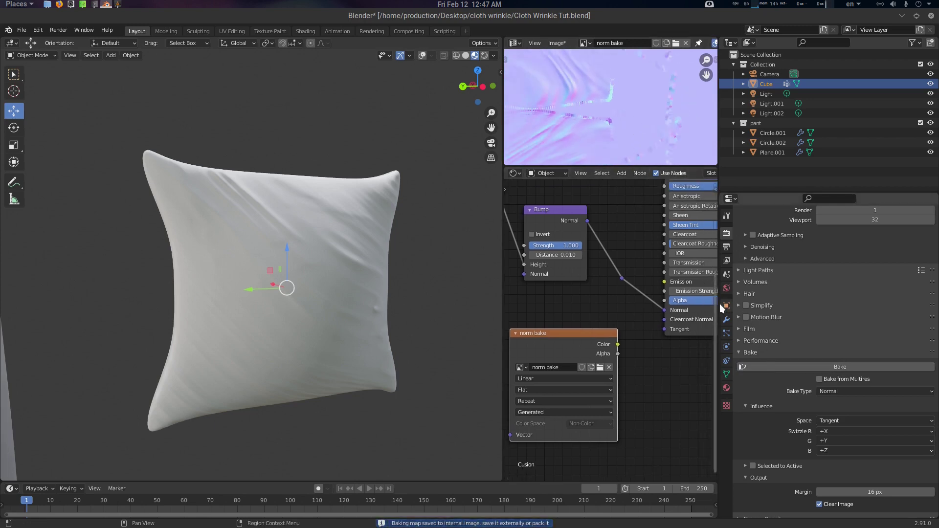
drag(717, 308, 919, 307)
middle_drag(755, 323, 768, 345)
drag(758, 332, 718, 333)
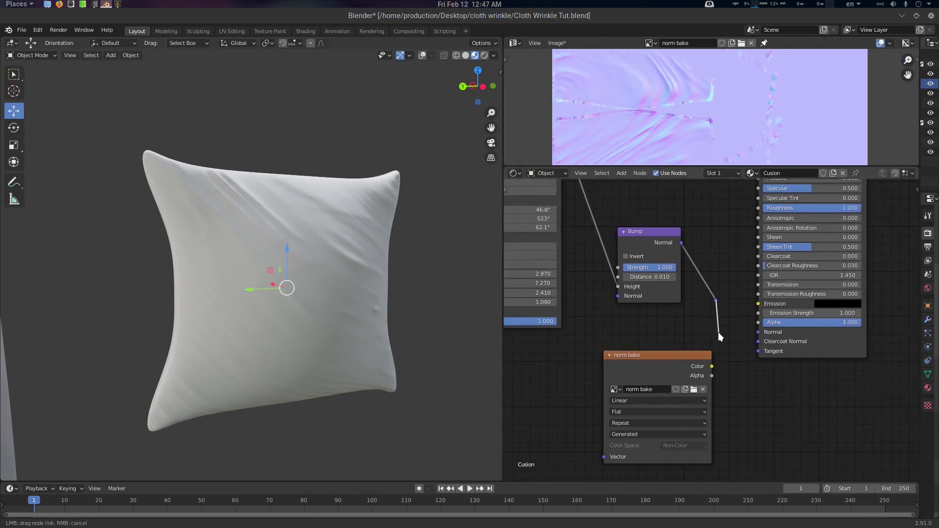
drag(663, 374, 608, 374)
key(shift+a)
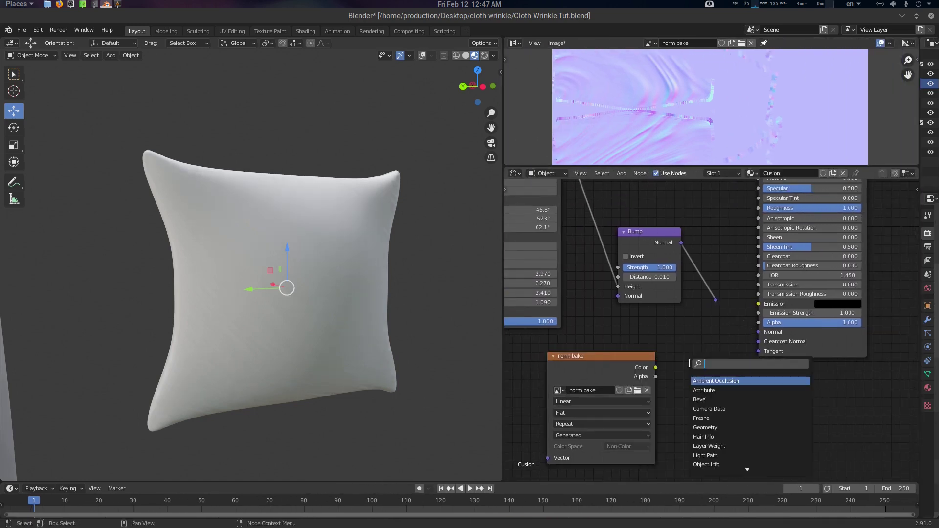
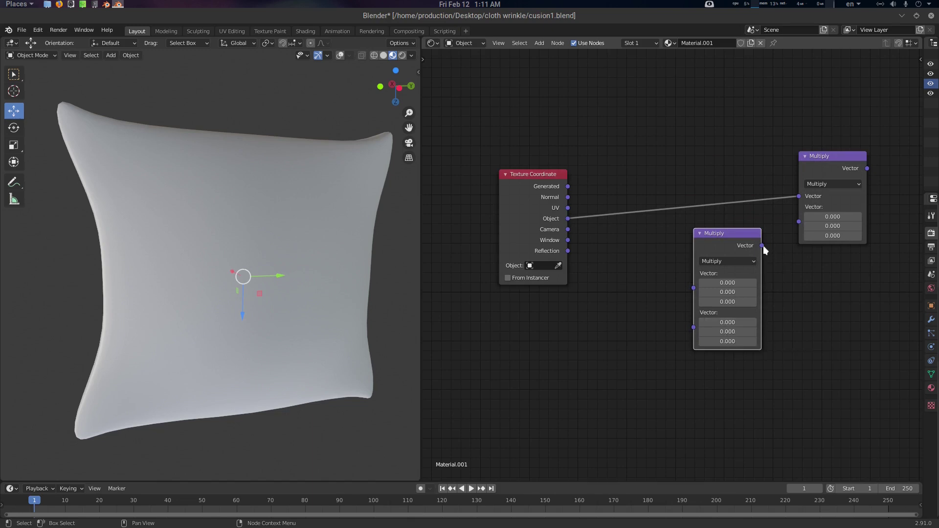
Step: Link the lower Multiply node to the upper Multiply's second vector, and set the lower node's second vector to 0.010 on all axes
drag(762, 245, 799, 207)
drag(738, 320, 739, 342)
key(BackSpace)
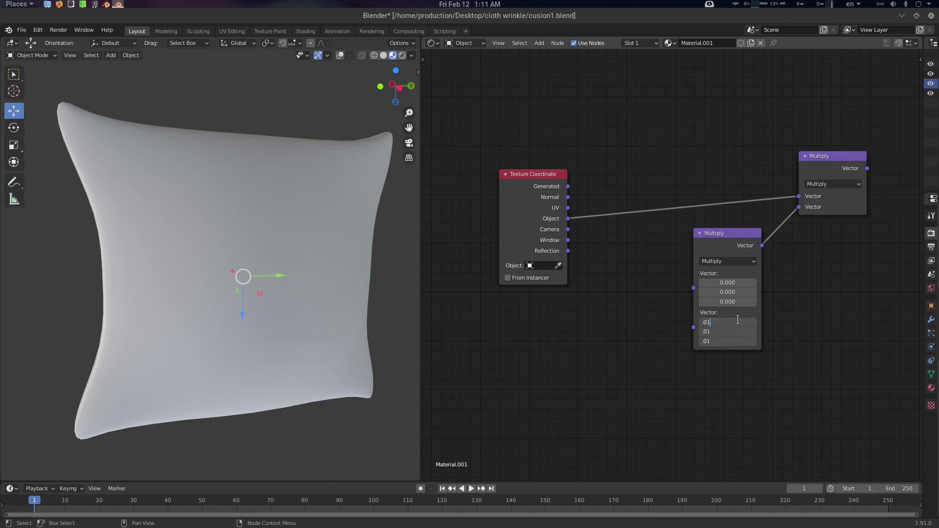
text(.01)
key(Return)
drag(720, 236, 729, 233)
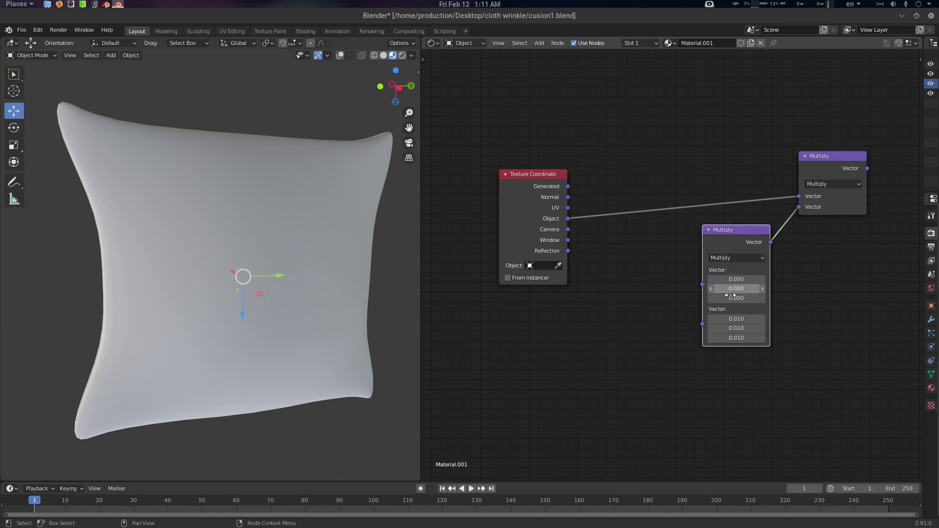
Step: Spread out the Texture Coordinate and lower Multiply nodes and add a Vector Rotate node above them
drag(535, 185, 503, 167)
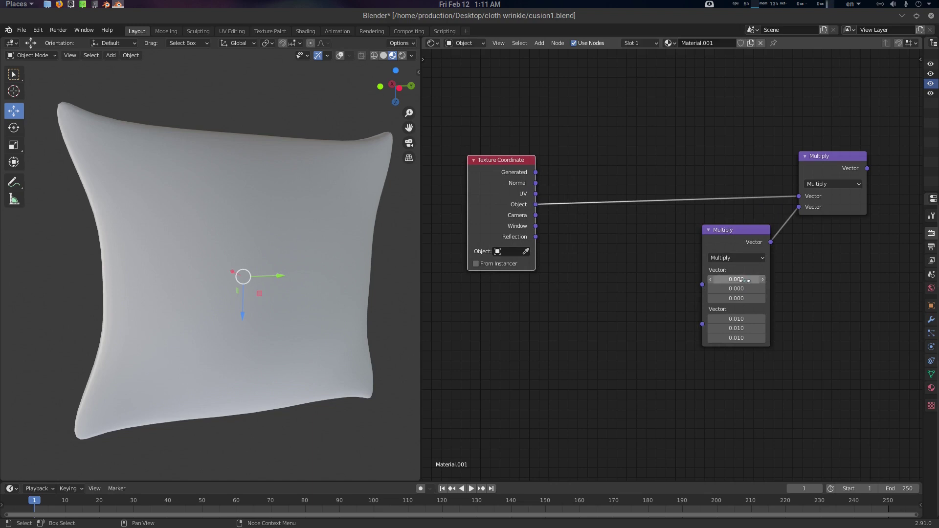
drag(765, 249, 767, 276)
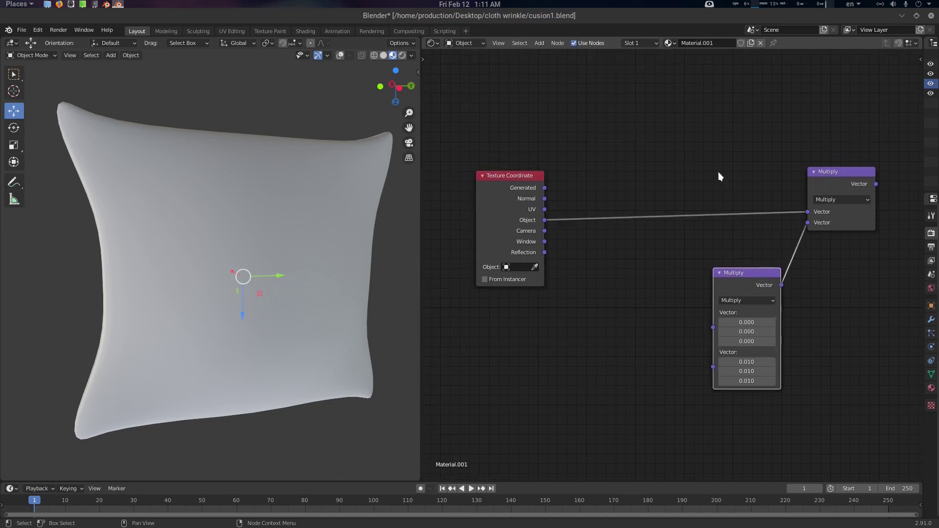
key(shift+a)
text(v)
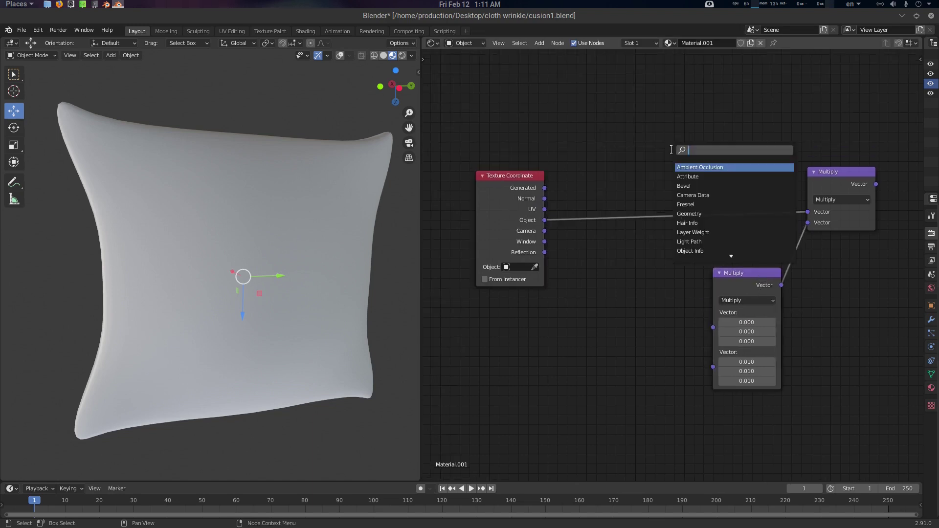
text(ec)
key(Down)
key(Down)
key(Down)
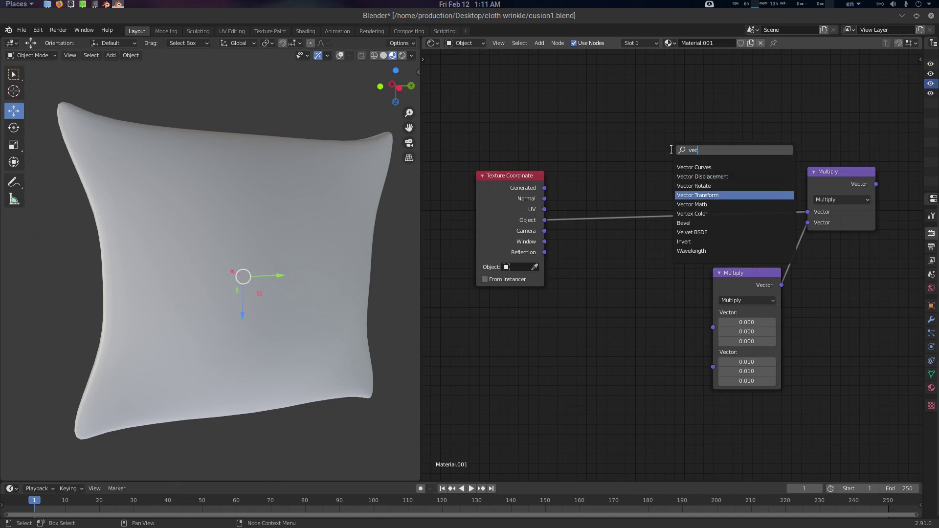
key(Up)
key(Return)
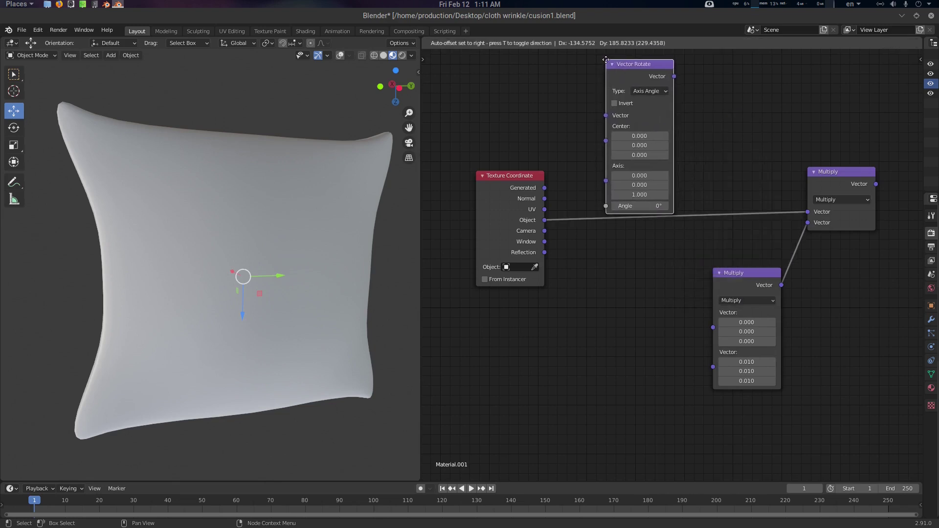
click(610, 476)
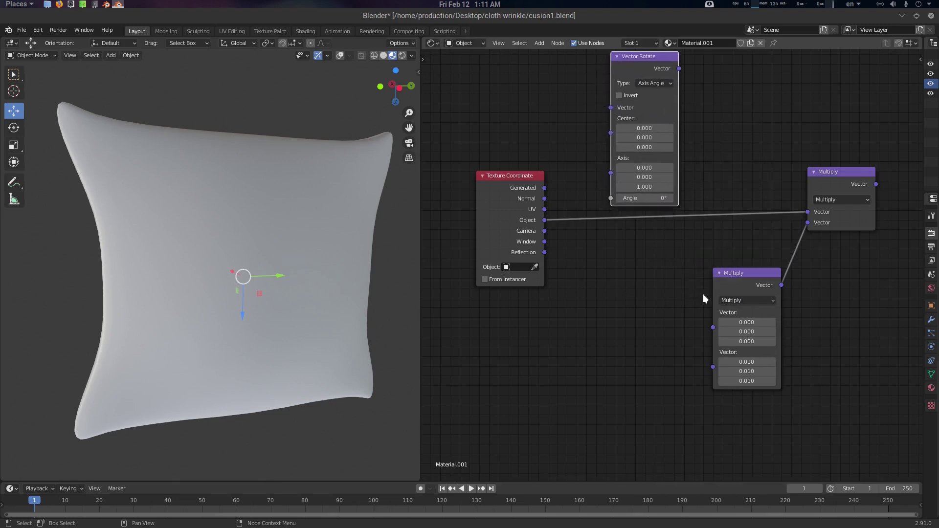
Step: Insert the Vector Rotate node between the Texture Coordinate's Object output and the upper Multiply, and set its type to Euler
middle_drag(656, 196, 657, 202)
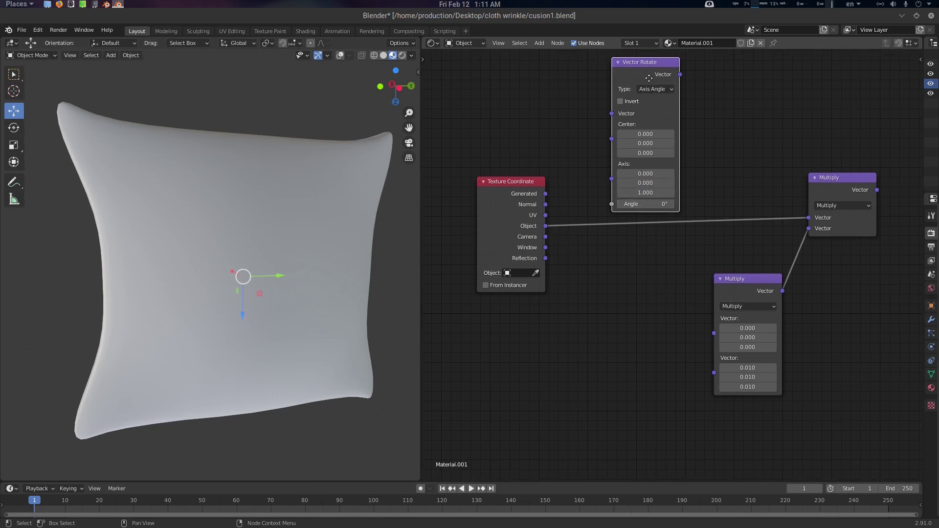
drag(648, 79, 646, 135)
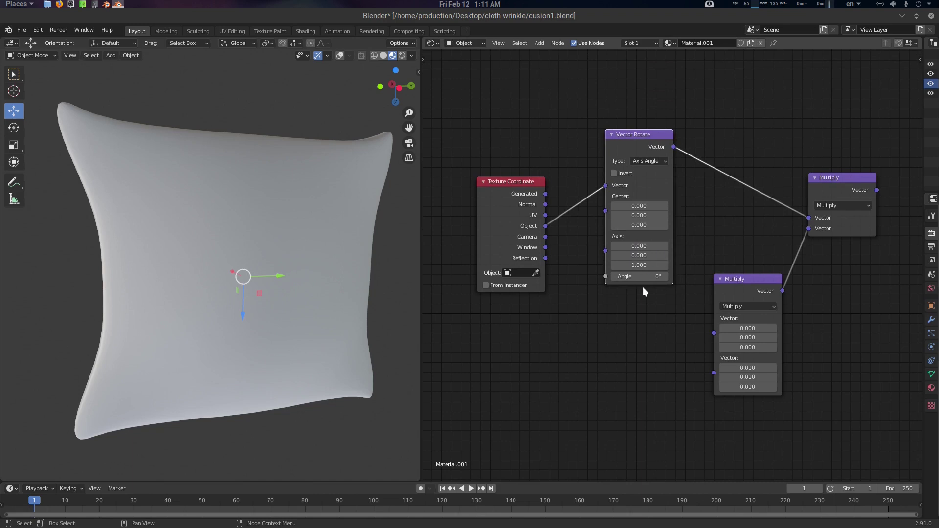
click(656, 161)
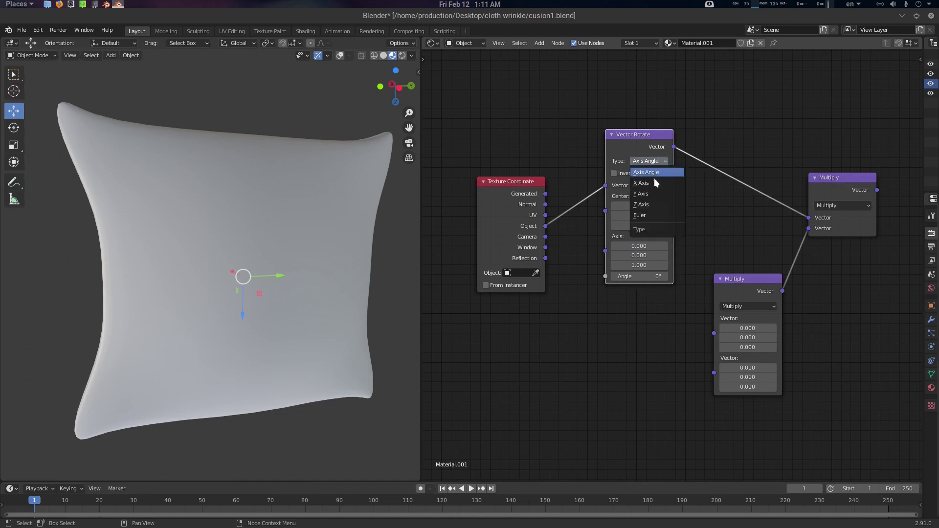
click(658, 215)
key(Home)
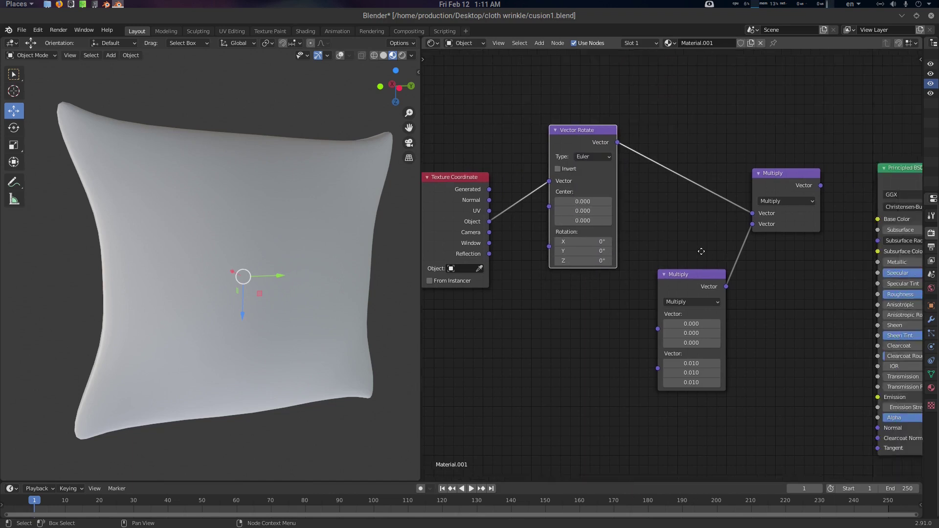
Step: Move the lower Multiply node beneath Vector Rotate and bring the upper Multiply node close beside the two
middle_drag(688, 266, 602, 247)
middle_drag(733, 230, 845, 217)
drag(678, 252, 577, 281)
drag(765, 167, 670, 212)
middle_drag(779, 270, 763, 268)
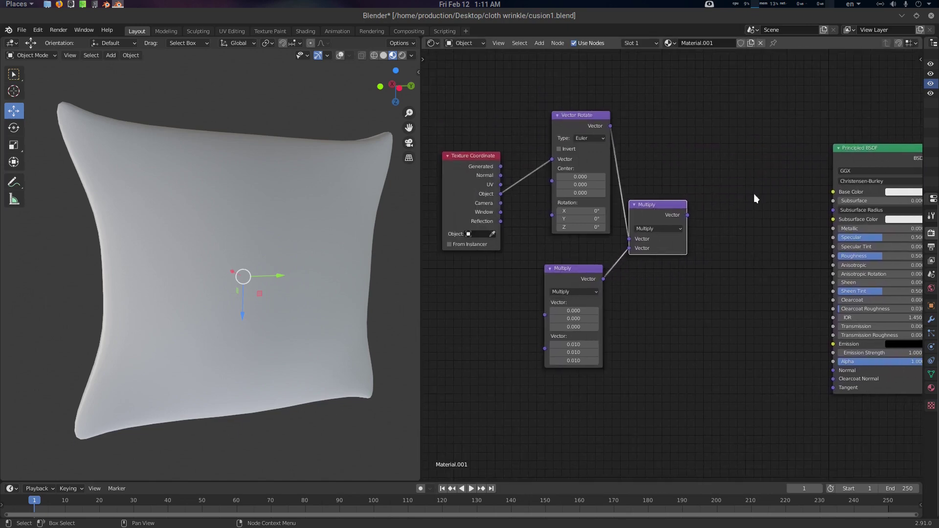
Step: Add a Musgrave Texture node and link the upper Multiply's output to its Vector input
key(shift+a)
click(736, 179)
text(mus)
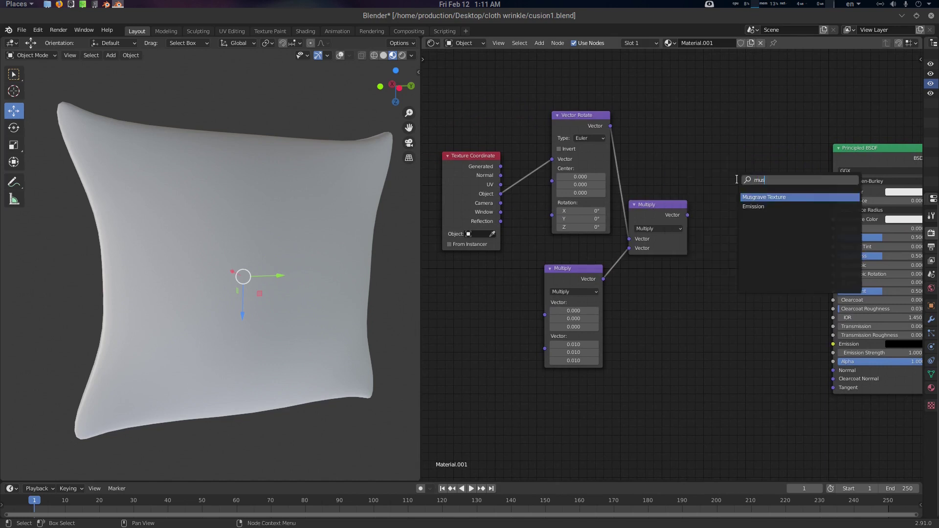
key(Return)
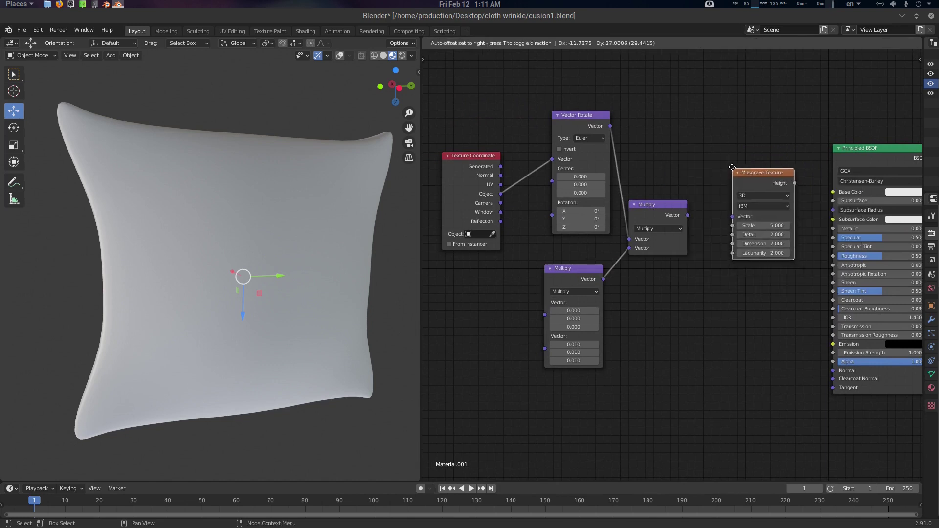
click(733, 170)
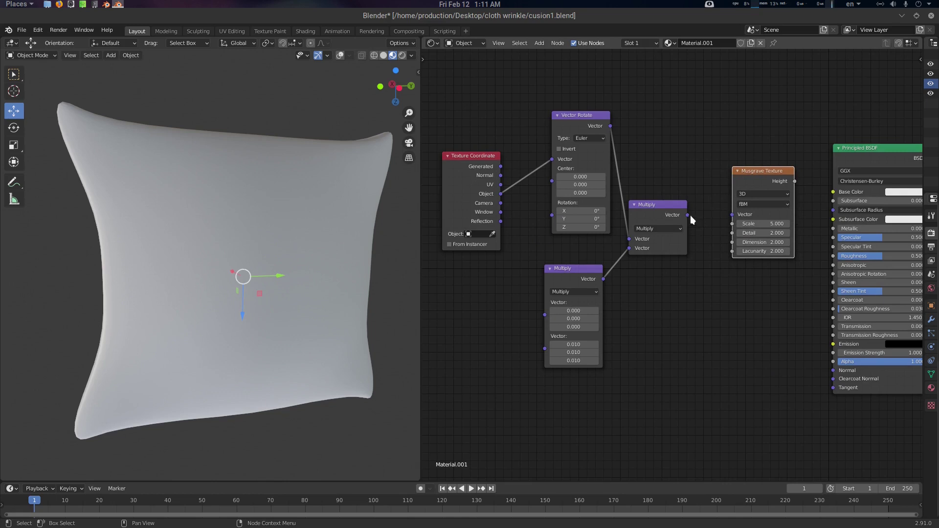
drag(688, 215, 733, 215)
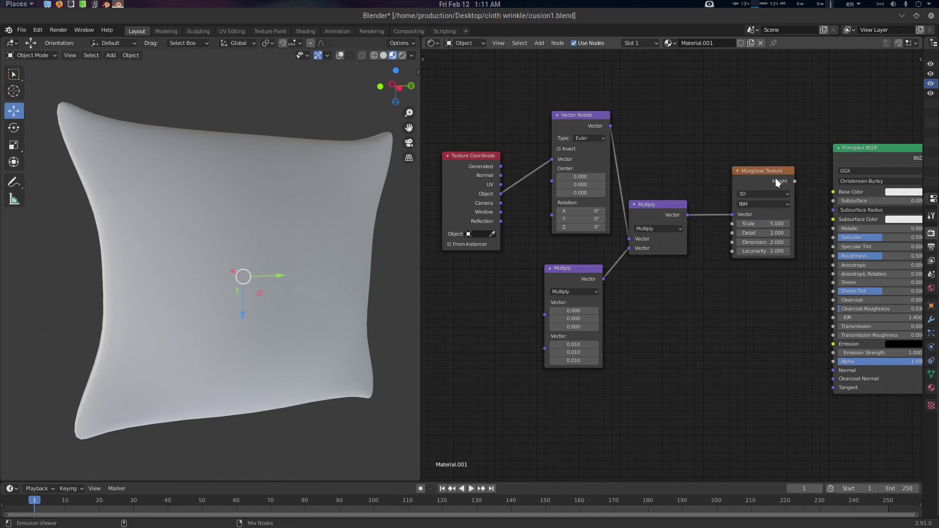
Step: Preview the Musgrave Texture's Height output on the cushion through a Viewer node
ctrl+shift+click(776, 179)
middle_drag(779, 264, 720, 255)
middle_drag(667, 274, 692, 274)
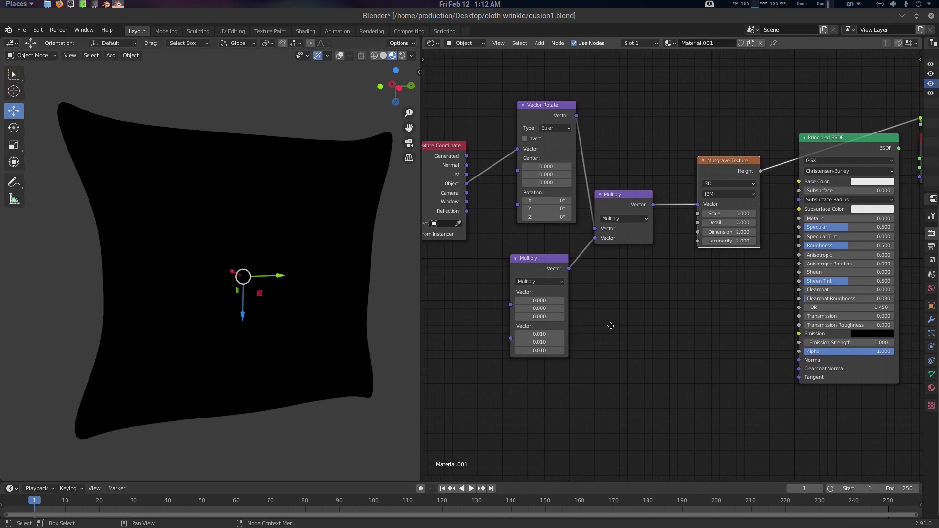
middle_drag(611, 326, 640, 310)
drag(584, 283, 598, 283)
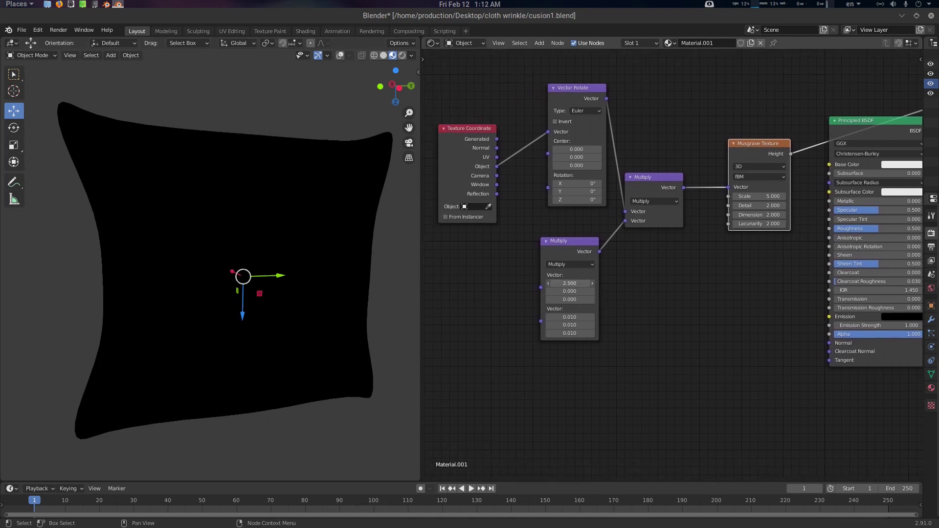
key(Escape)
middle_drag(683, 292, 613, 321)
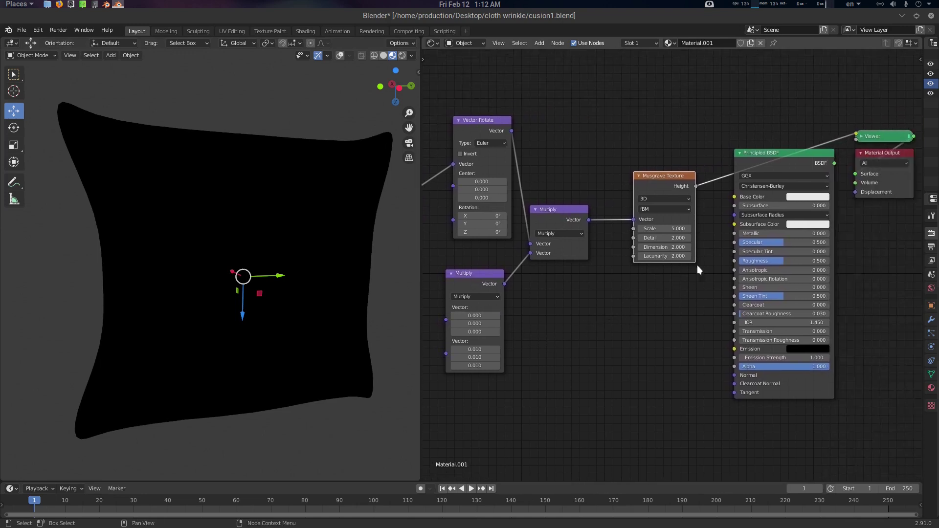
Step: Move the Principled BSDF node below the Material Output and set the Musgrave Texture's type to Multifractal
drag(809, 150, 873, 232)
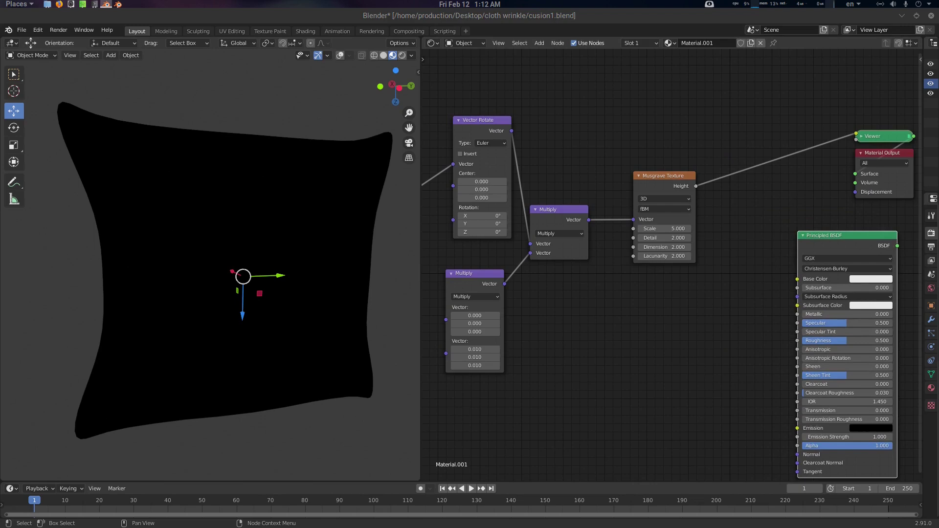
scroll(679, 198, up, 1)
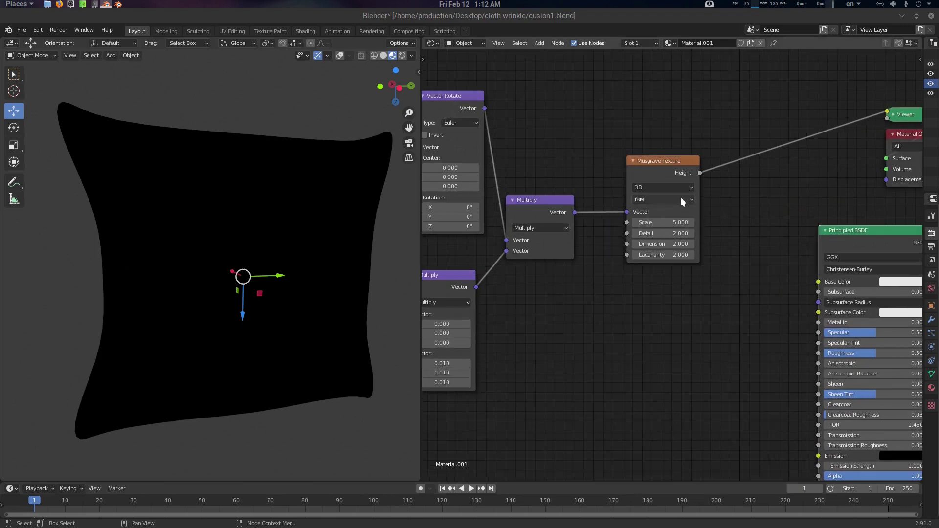
click(680, 199)
click(675, 212)
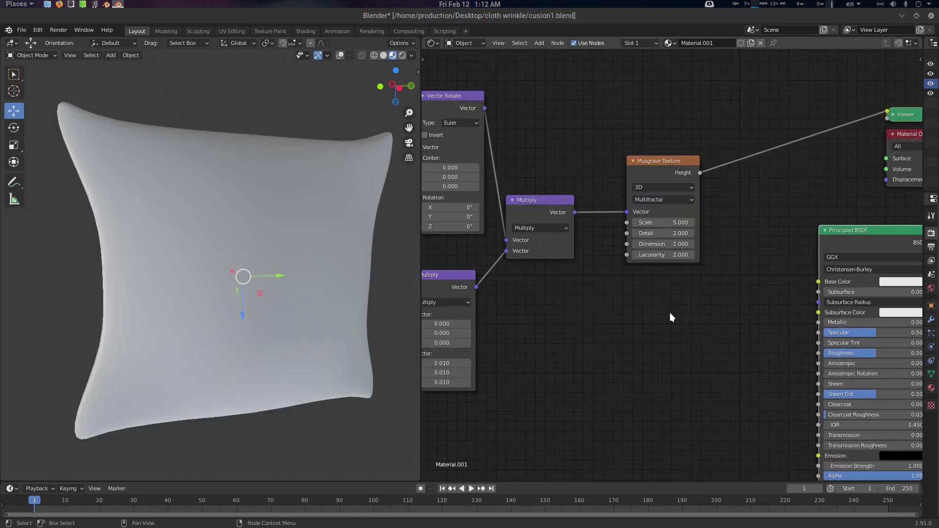
middle_drag(619, 313, 672, 314)
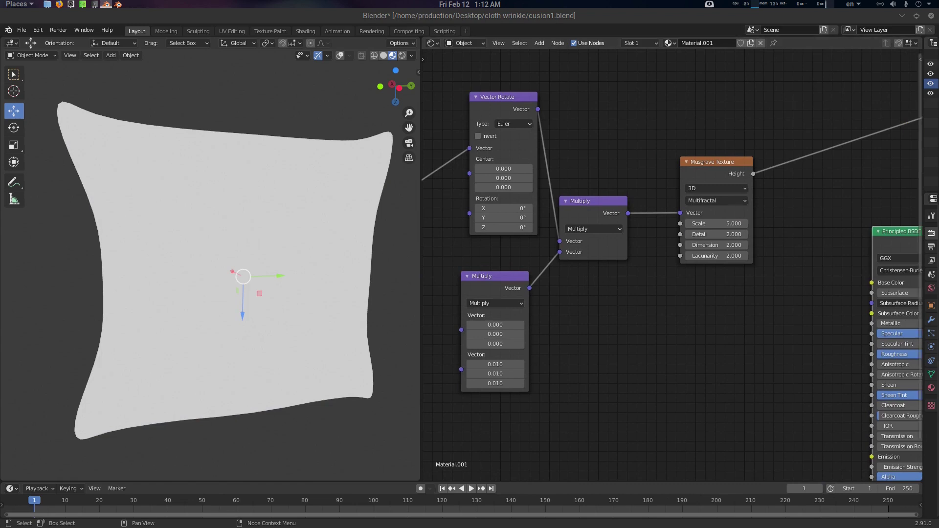
Step: Set the lower Multiply node's first vector to 500, 50 and 50
middle_drag(578, 329, 613, 306)
drag(543, 302, 543, 321)
click(523, 302)
text(50)
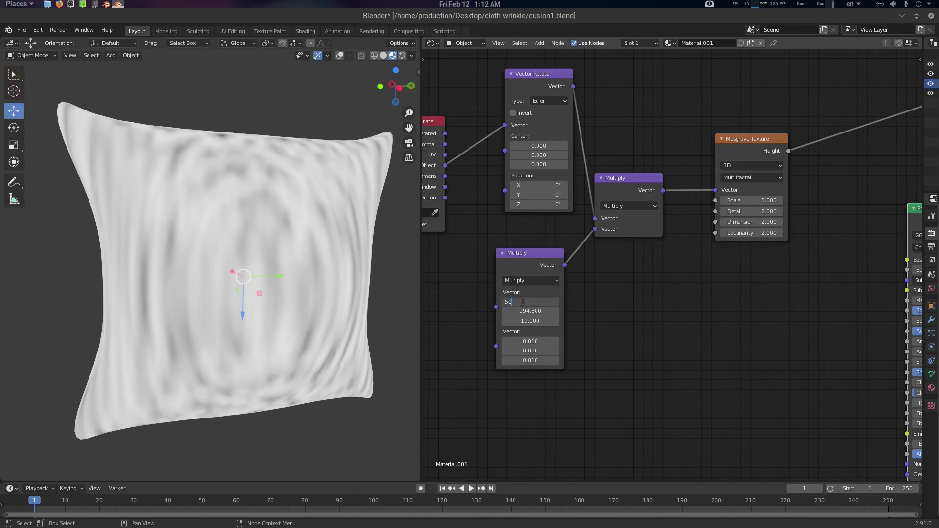
key(Return)
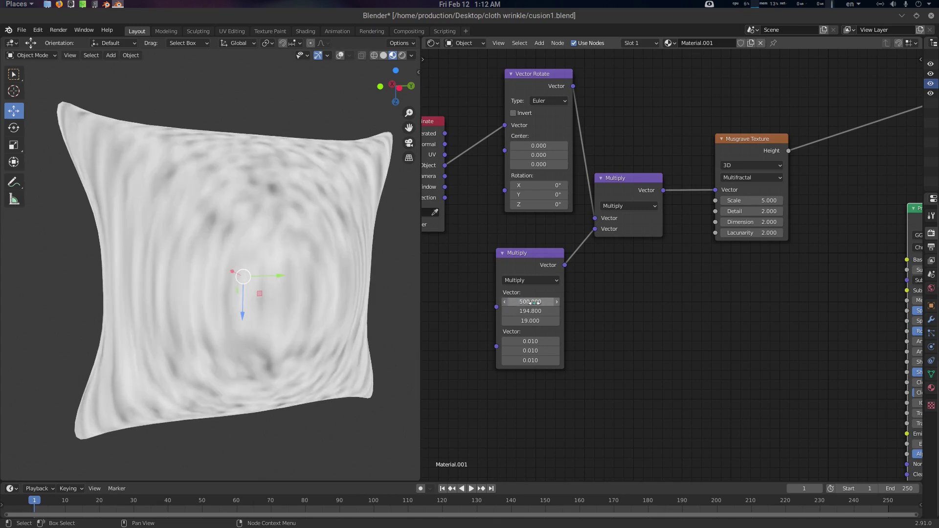
click(533, 311)
text(50)
key(Tab)
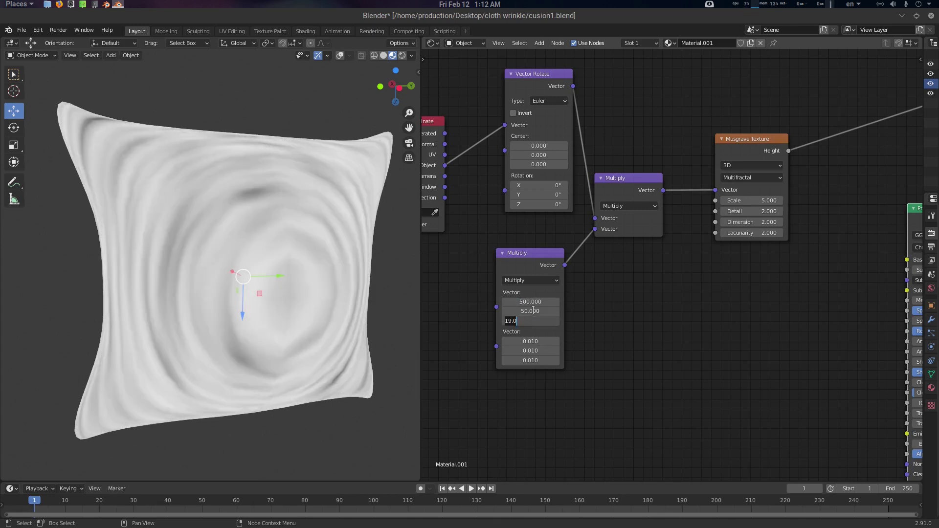
text(50)
key(Return)
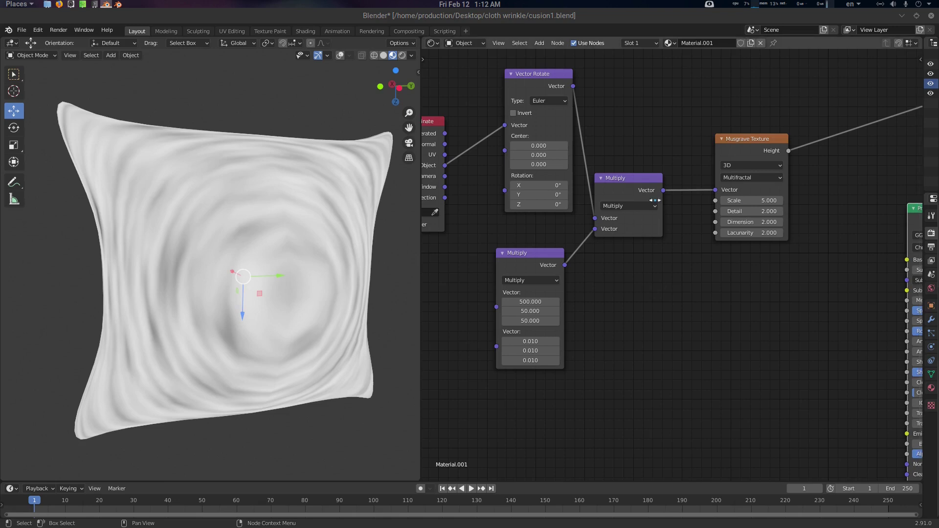
Step: Set the Vector Rotate node's rotation to X 45°, Y 250° and Z 115°
double_click(538, 185)
text(45)
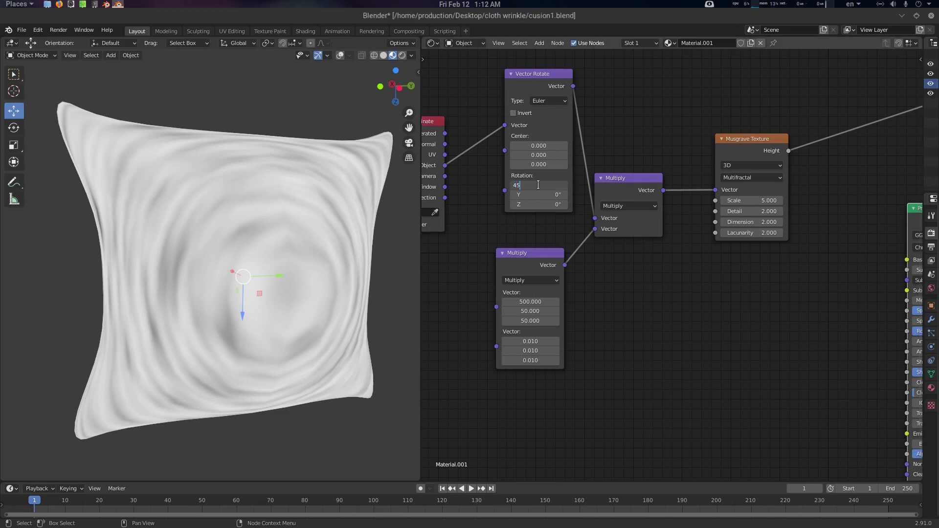
key(Tab)
text(250)
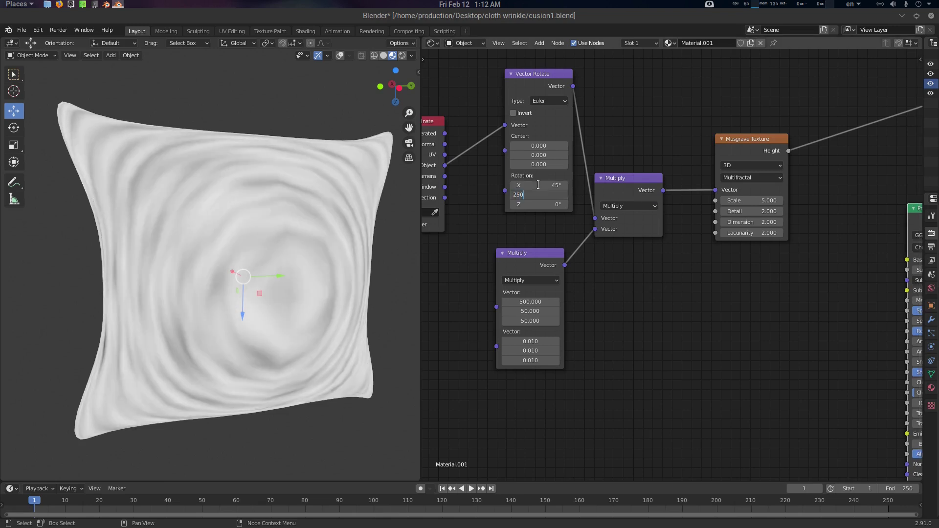
key(Tab)
text(11)
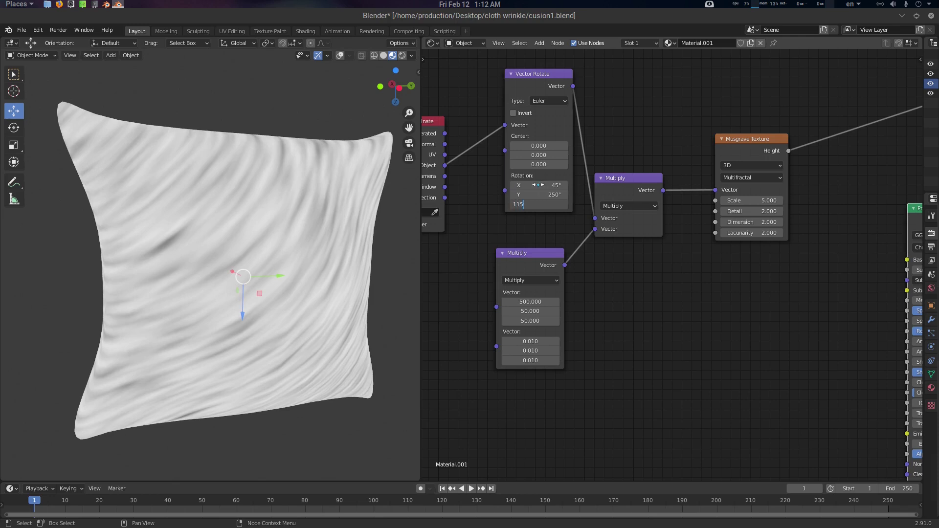
text(5)
key(Return)
Step: Set the Vector Rotate node's center to -0.2 on X and -0.2 on Z
middle_drag(635, 257, 665, 270)
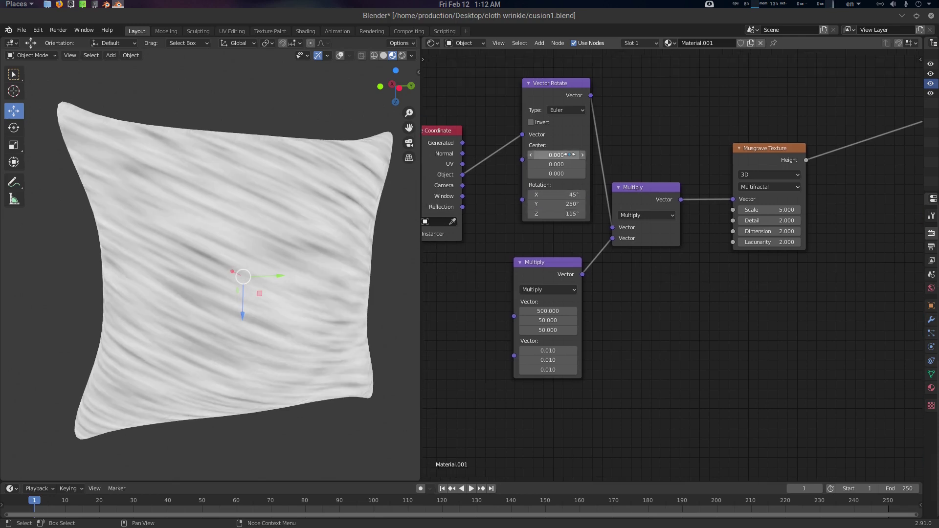
click(554, 154)
key(BackSpace)
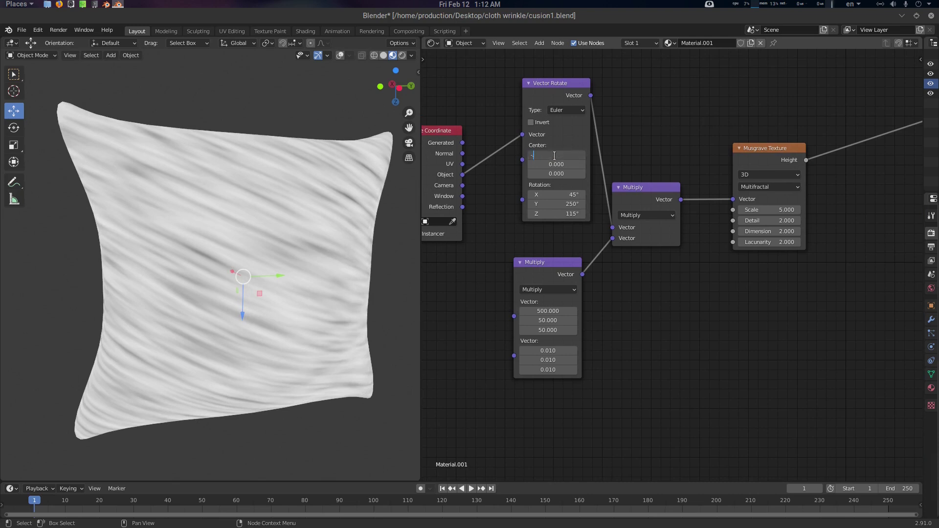
text(-.2)
key(Tab)
key(Tab)
key(BackSpace)
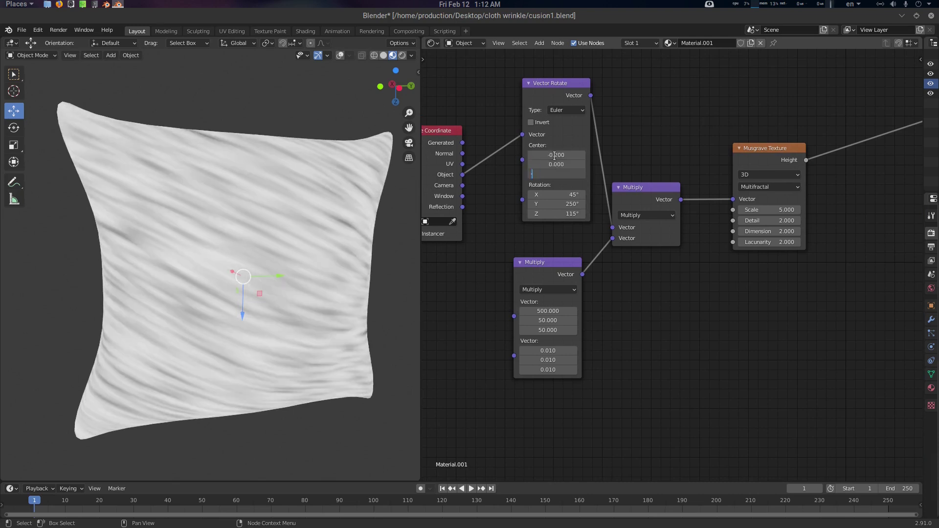
text(-0.2)
key(Return)
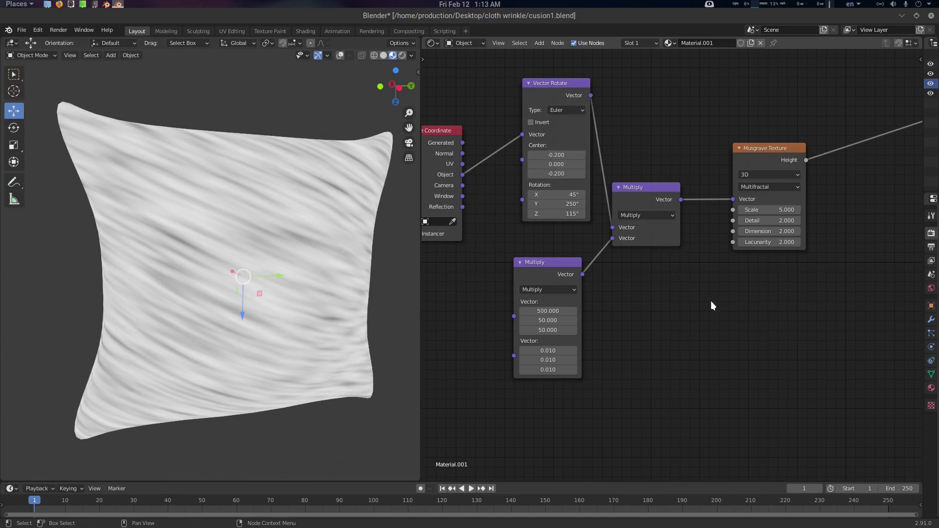
Step: Set the Musgrave Texture's Scale to 3, Detail to 5 and Lacunarity to 0.9
scroll(711, 301, down, 1)
middle_drag(711, 301, 629, 295)
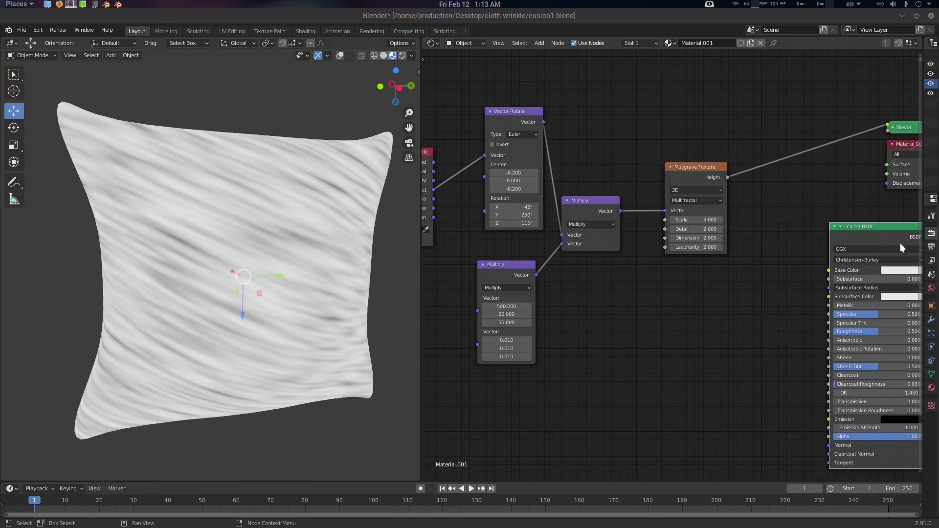
click(707, 220)
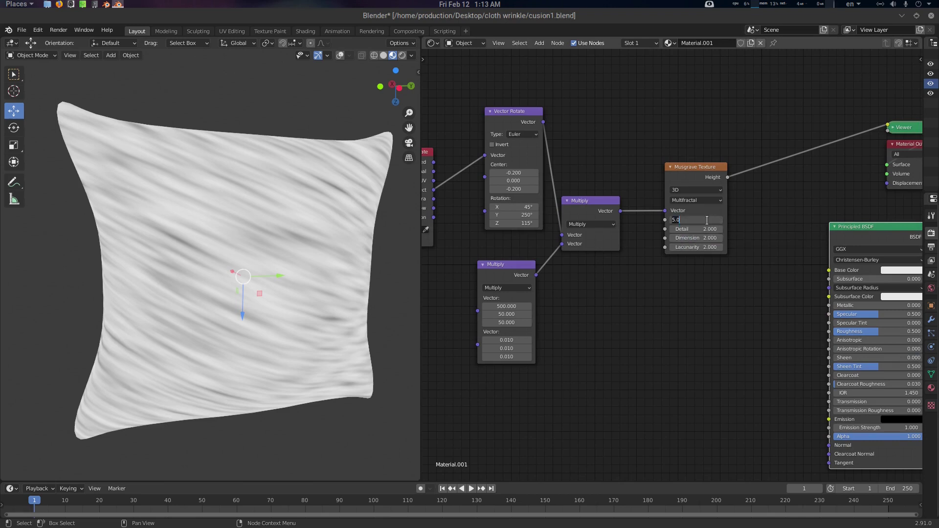
key(Tab)
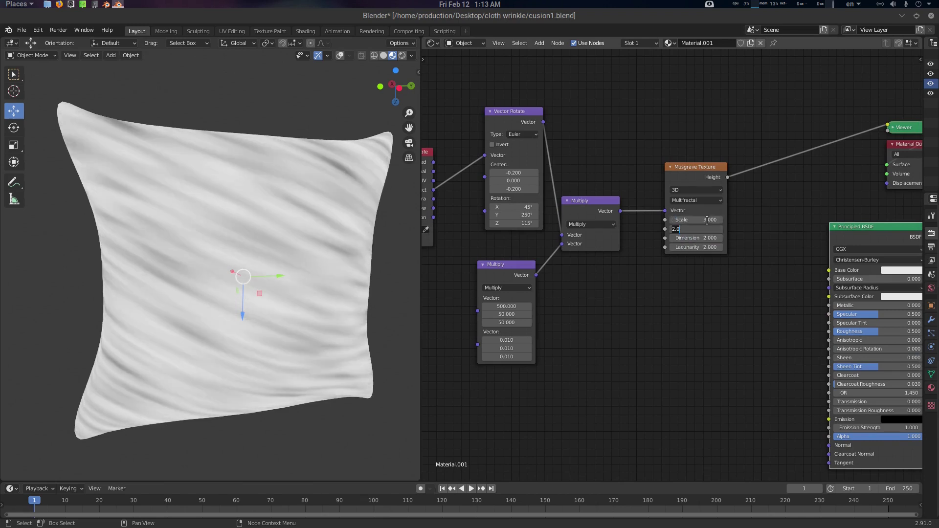
text(5)
key(Tab)
key(Tab)
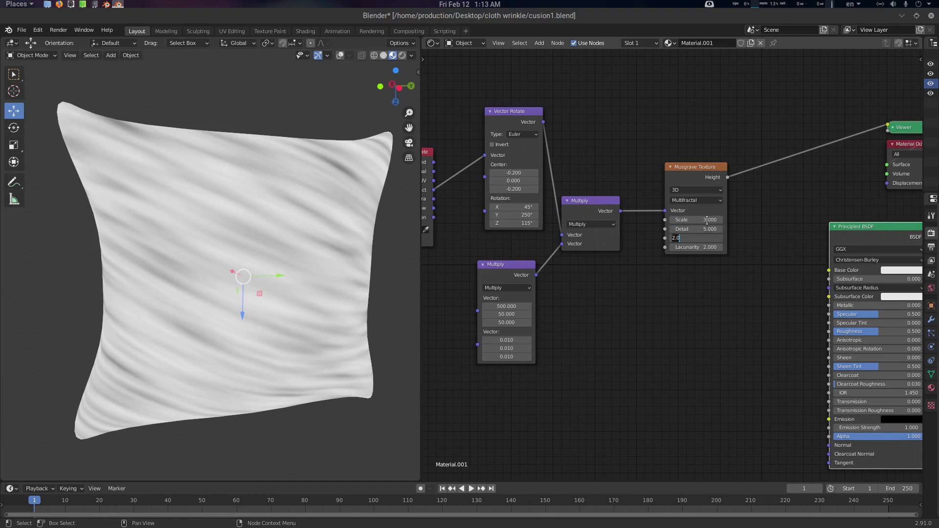
key(Return)
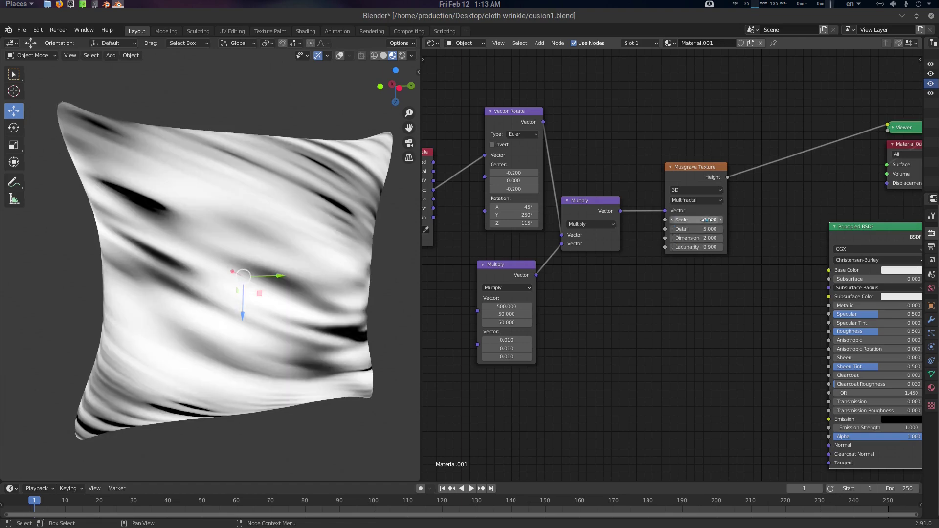
Step: Insert a MixRGB node between the Musgrave Texture and the Viewer, with Height feeding its Color2 input
scroll(690, 288, up, 2)
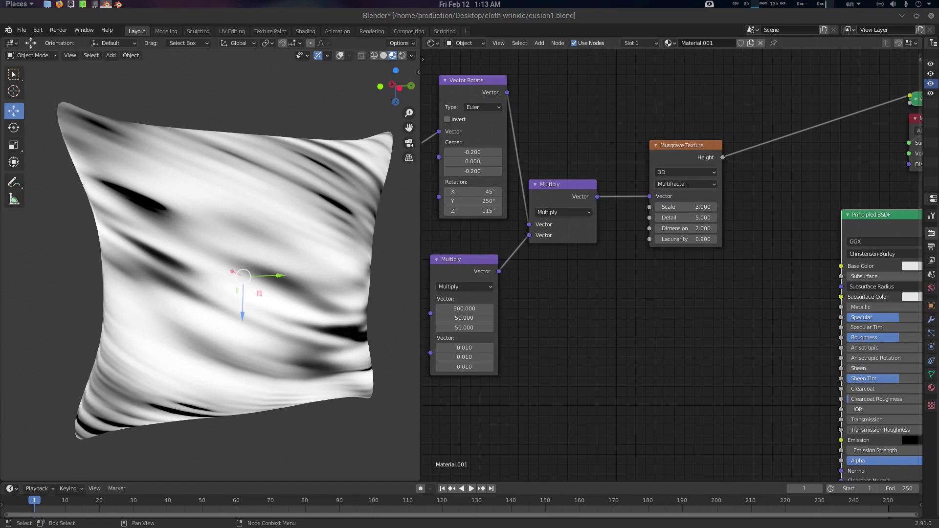
middle_drag(751, 222, 722, 245)
key(shift+a)
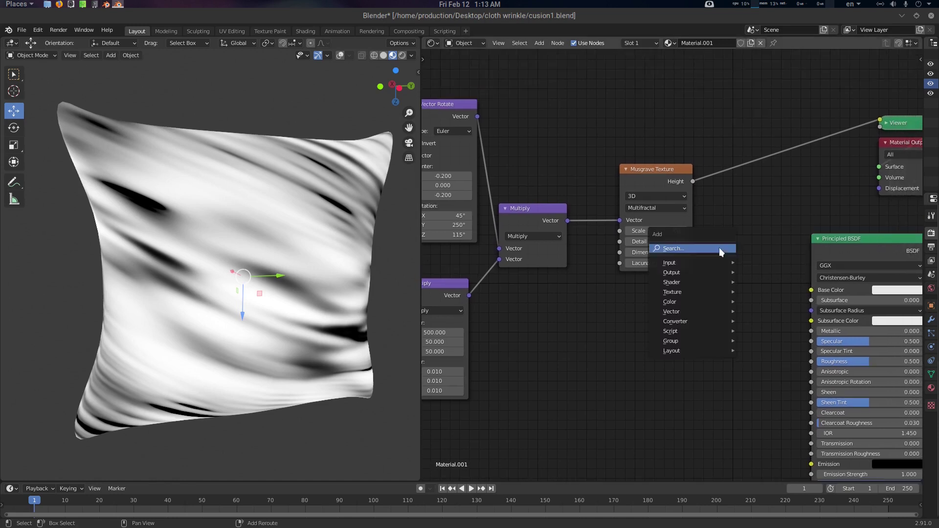
click(719, 247)
text(mix)
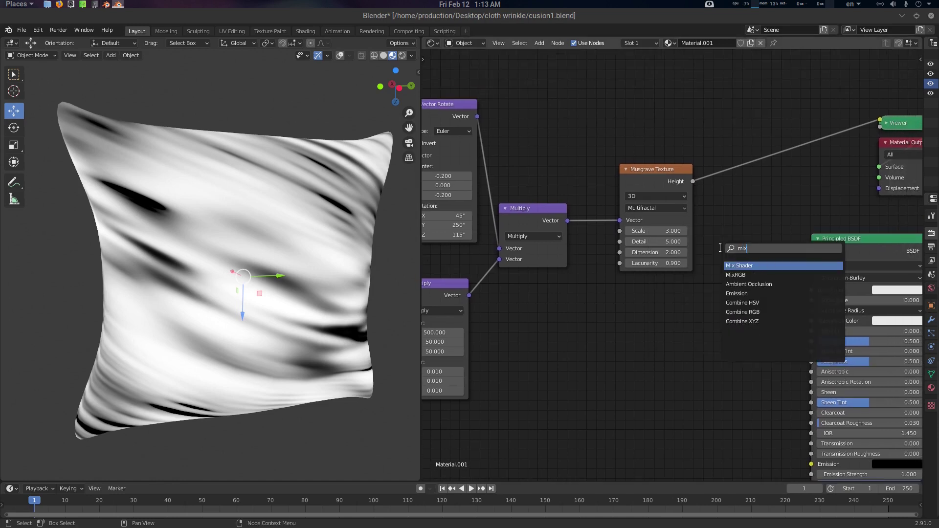
click(736, 274)
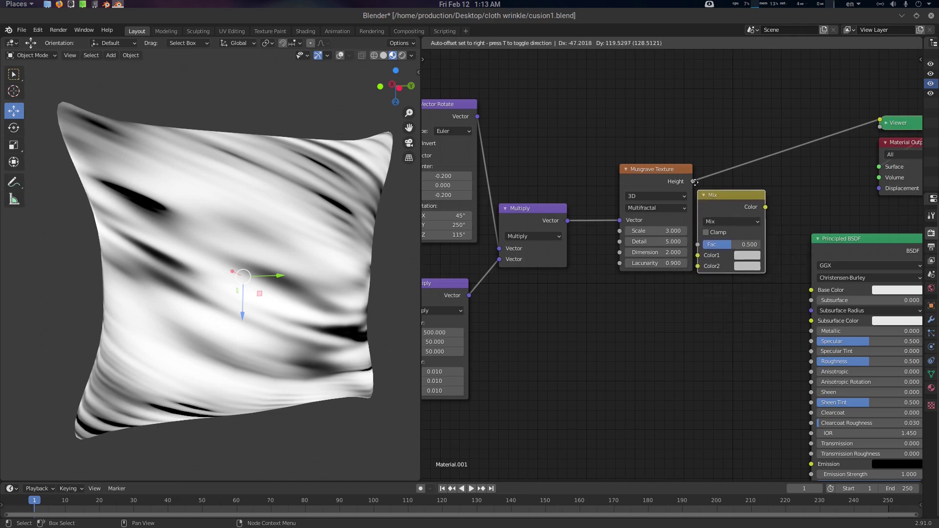
click(703, 138)
drag(732, 212, 732, 222)
drag(763, 161, 750, 237)
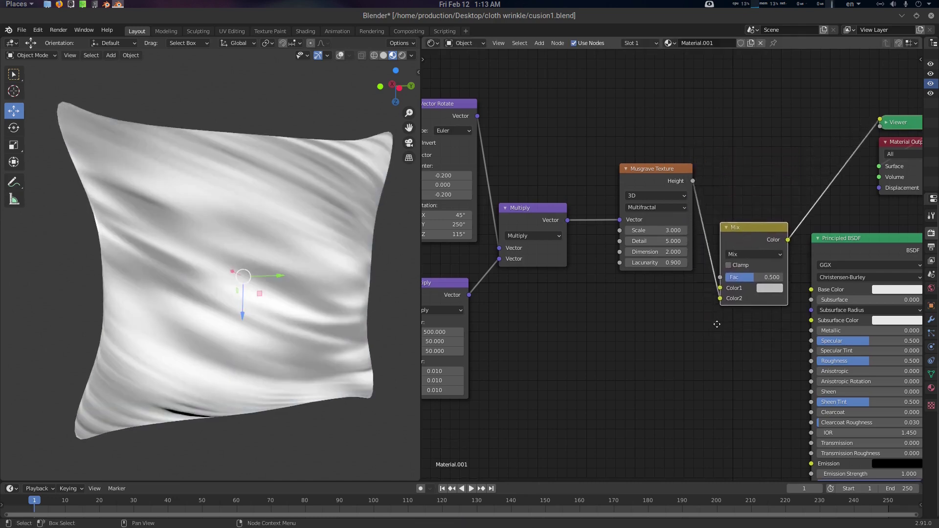
Step: Add an Invert node below the Musgrave Texture and connect its Color output to the Mix node's Fac input
middle_drag(717, 325, 743, 294)
click(697, 315)
key(shift+a)
click(689, 308)
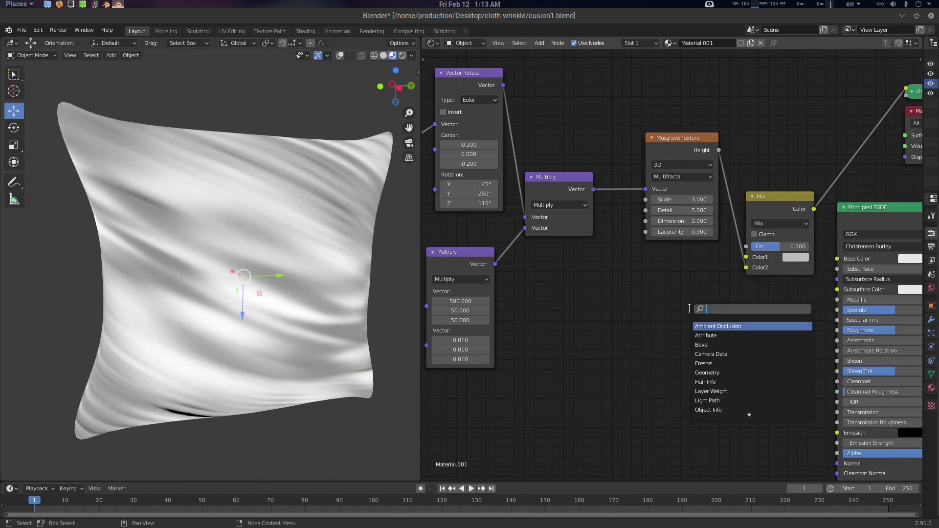
text(invert)
key(Return)
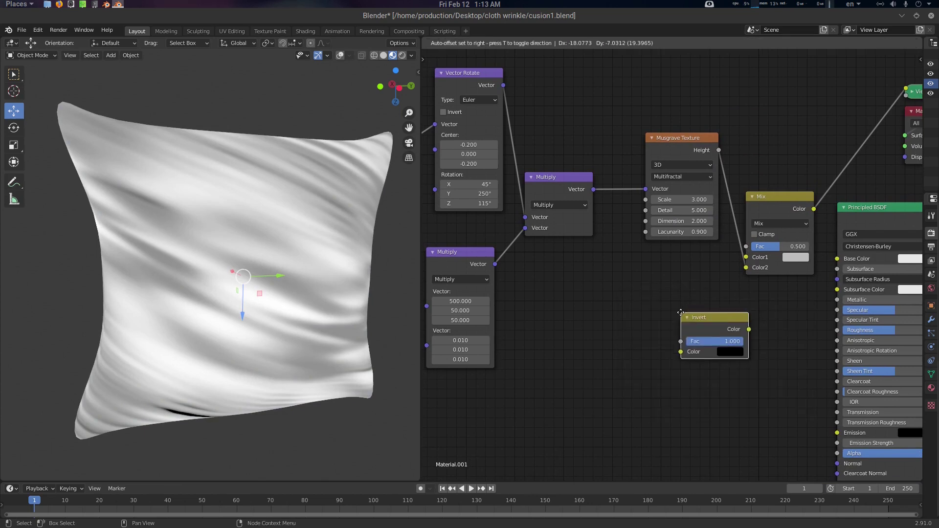
click(674, 303)
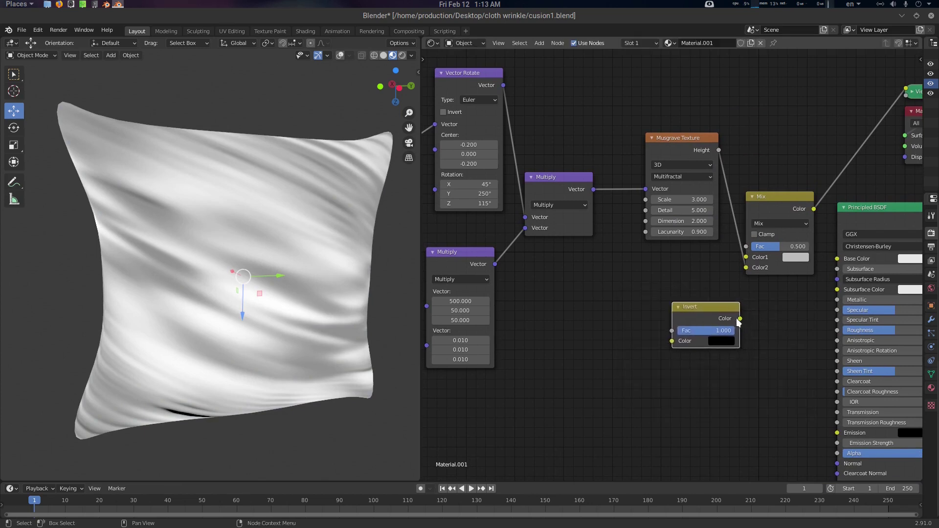
mouse_move(740, 318)
mouse_down()
mouse_move(733, 289)
mouse_move(744, 248)
mouse_up()
middle_drag(709, 374, 737, 369)
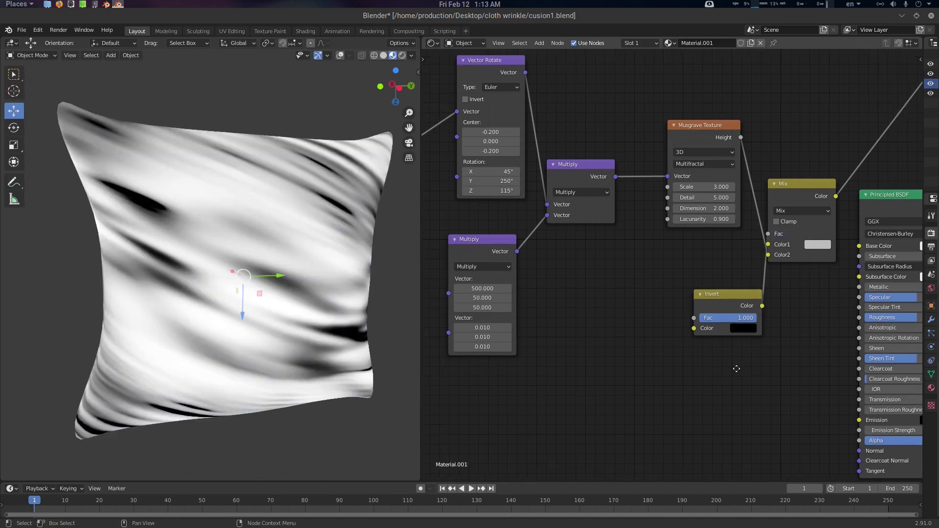
drag(729, 302, 707, 301)
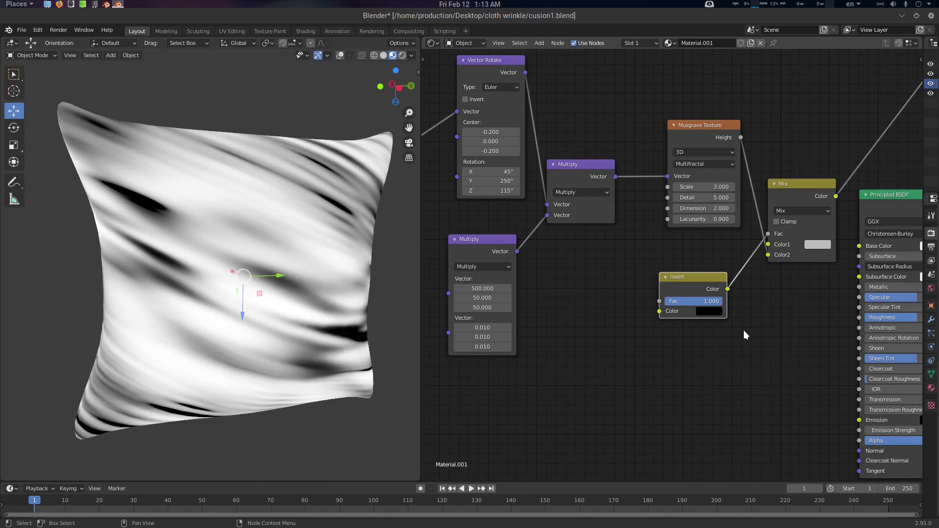
Step: Move the Principled BSDF aside and add a Bump node, with the Mix node's Color feeding its Height input
middle_drag(744, 331, 743, 332)
middle_drag(781, 288, 717, 295)
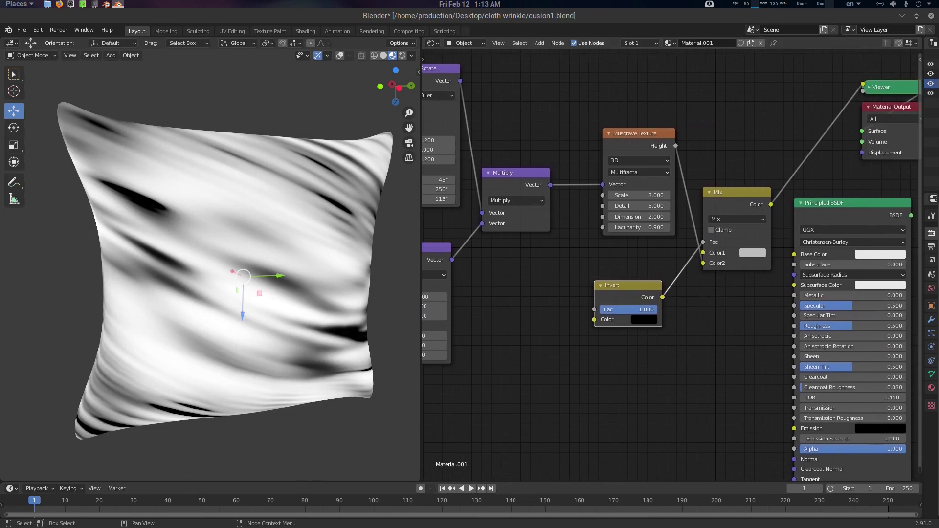
middle_drag(764, 274, 652, 277)
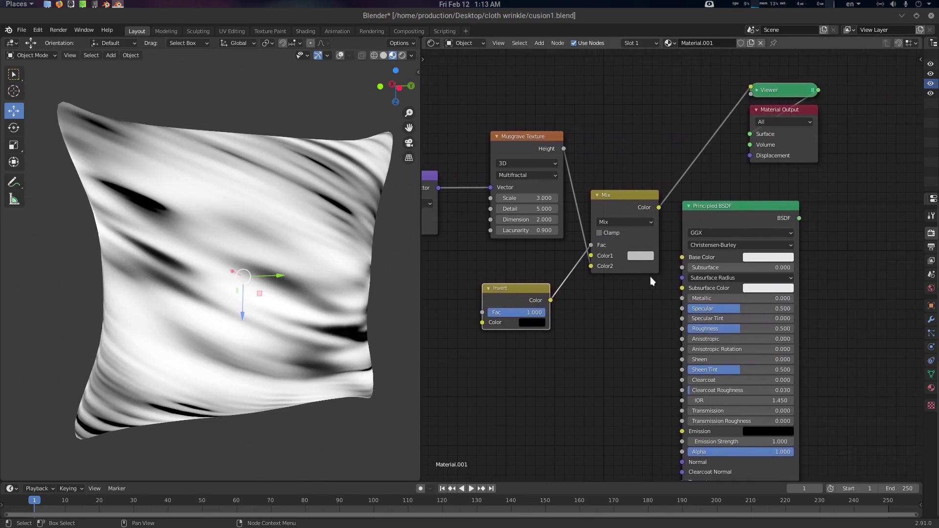
drag(754, 207, 916, 216)
key(shift+a)
click(720, 246)
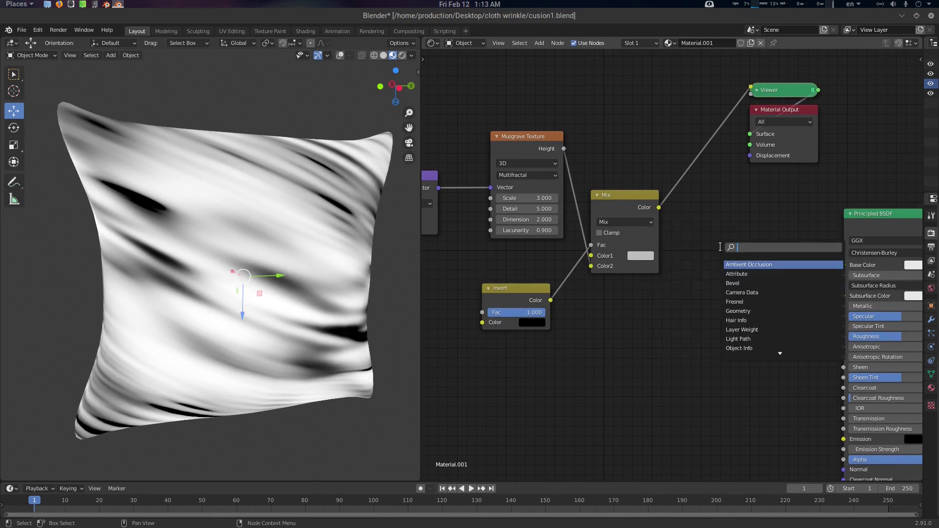
text(bum)
key(Return)
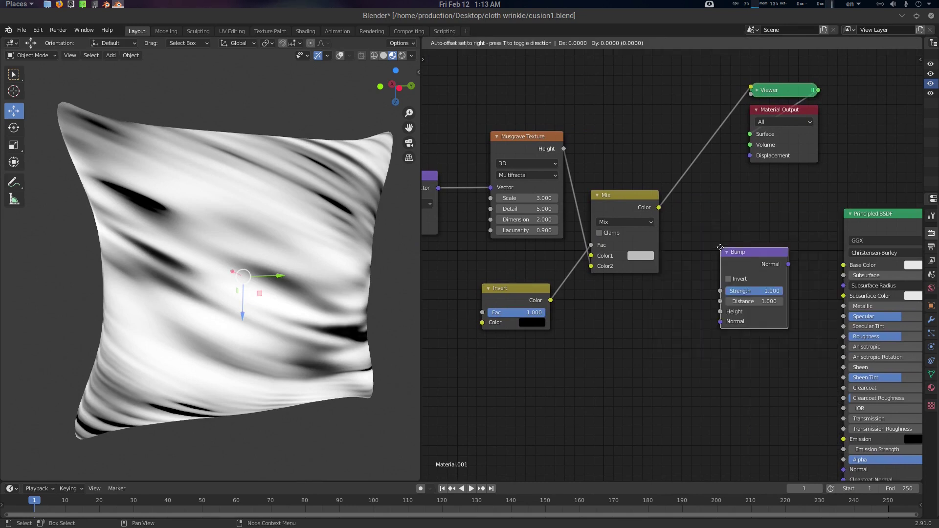
drag(658, 208, 720, 307)
Step: Set the Bump node's Distance to 0.01
click(758, 296)
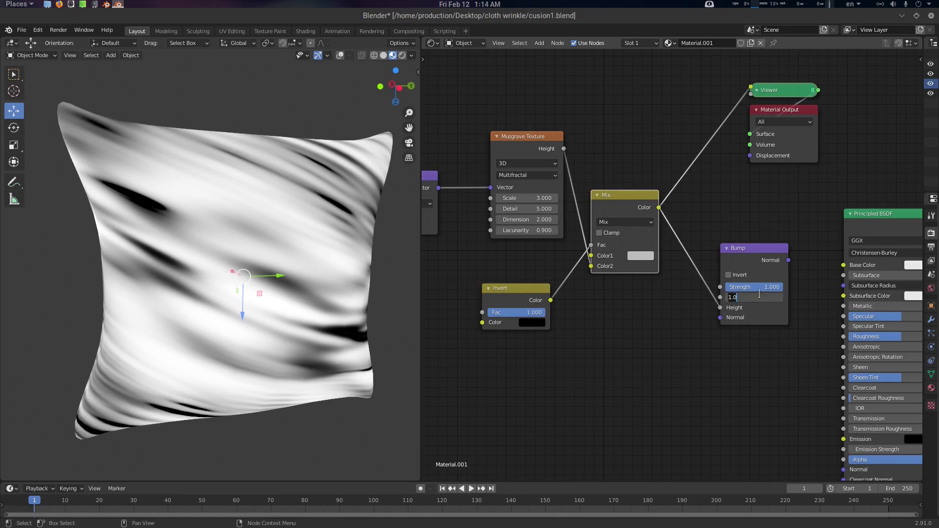
key(BackSpace)
text(.01)
key(Return)
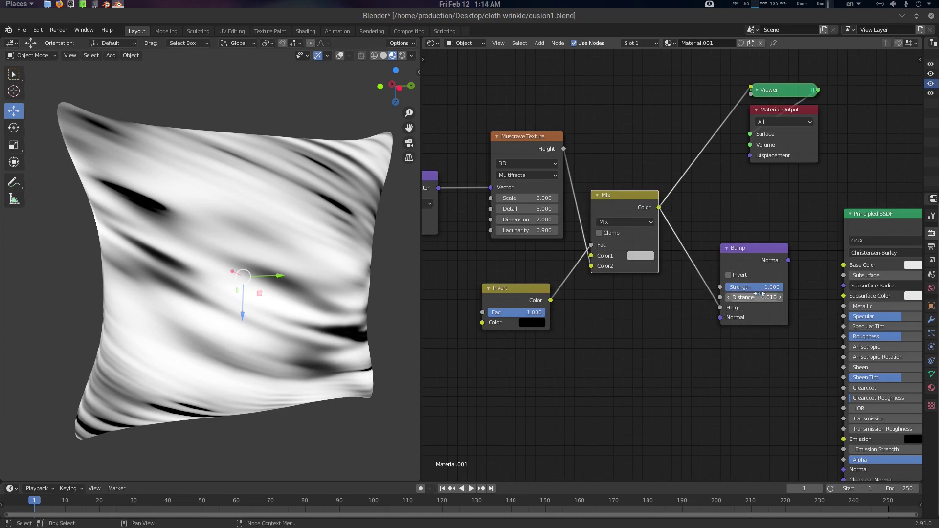
Step: Connect the Bump's Normal output to the Principled BSDF's Normal input and preview the Principled BSDF on the pillow
middle_drag(797, 298, 775, 241)
scroll(754, 217, down, 1)
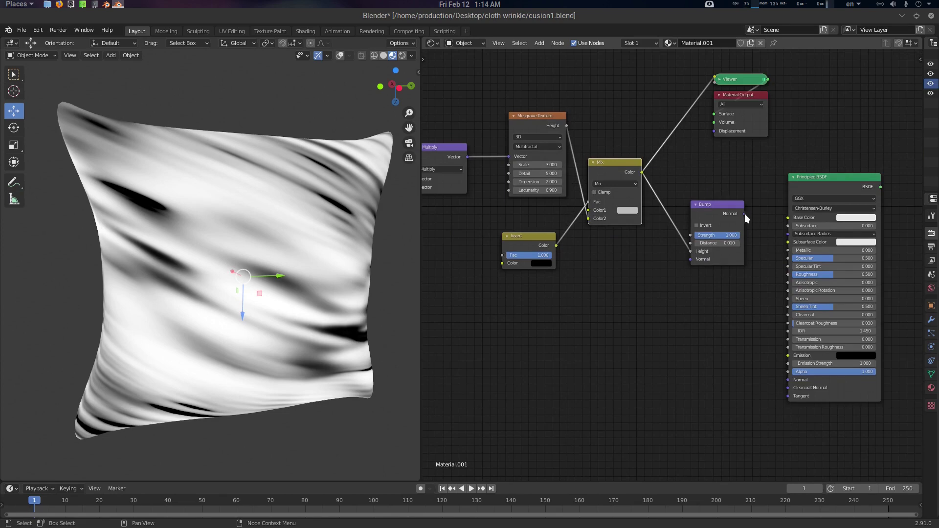
drag(744, 213, 788, 379)
ctrl+shift+click(823, 186)
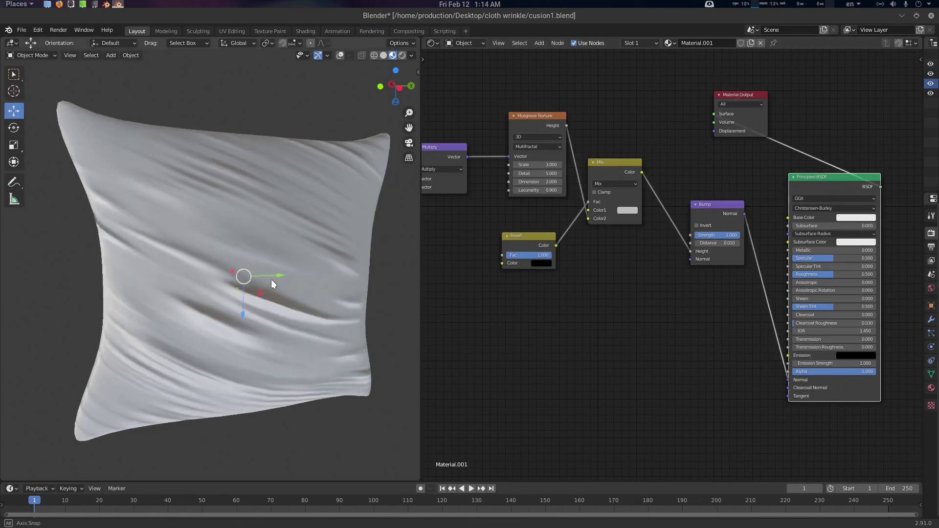
middle_drag(271, 280, 259, 274)
scroll(276, 191, down, 4)
middle_drag(277, 180, 403, 269)
scroll(294, 277, up, 5)
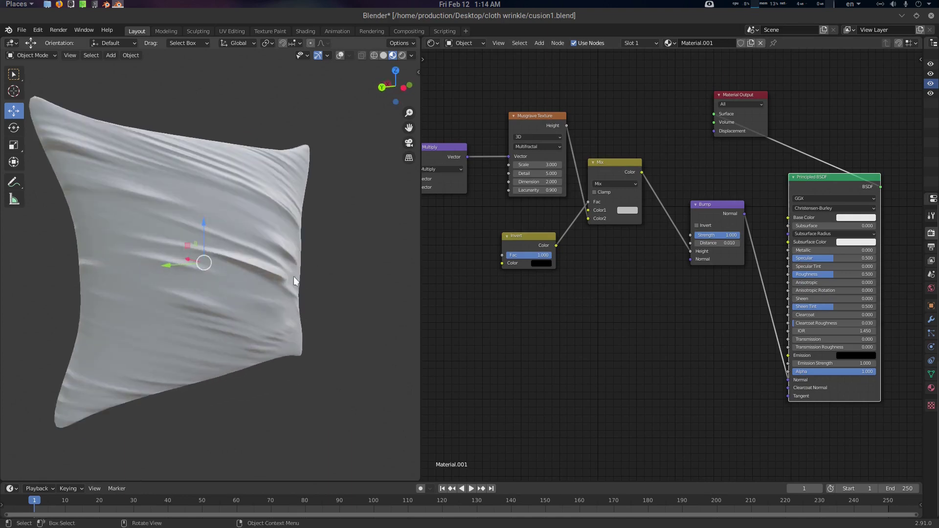
scroll(262, 277, down, 1)
middle_drag(279, 281, 325, 290)
Step: Move the Texture Coordinate node lower and group all nodes from Texture Coordinate through Bump into one node group
middle_drag(548, 301, 729, 318)
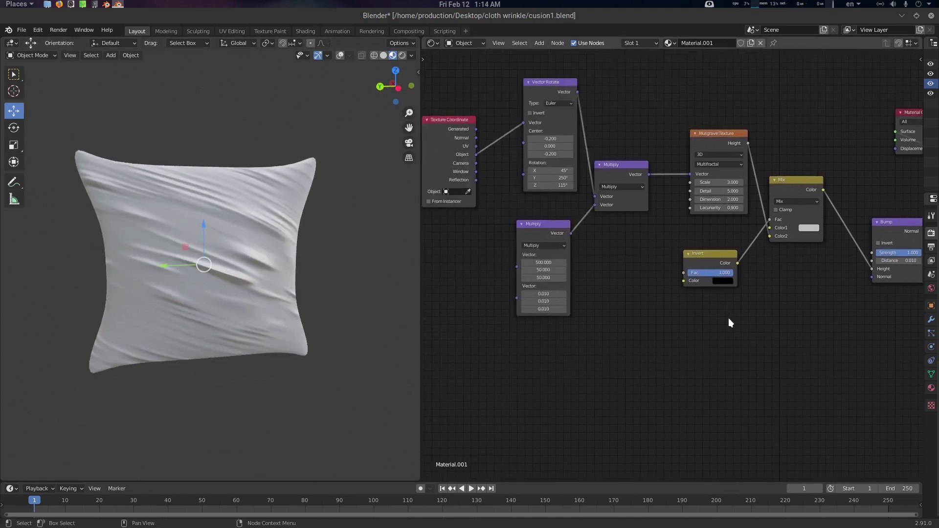
scroll(729, 323, down, 3)
click(491, 184)
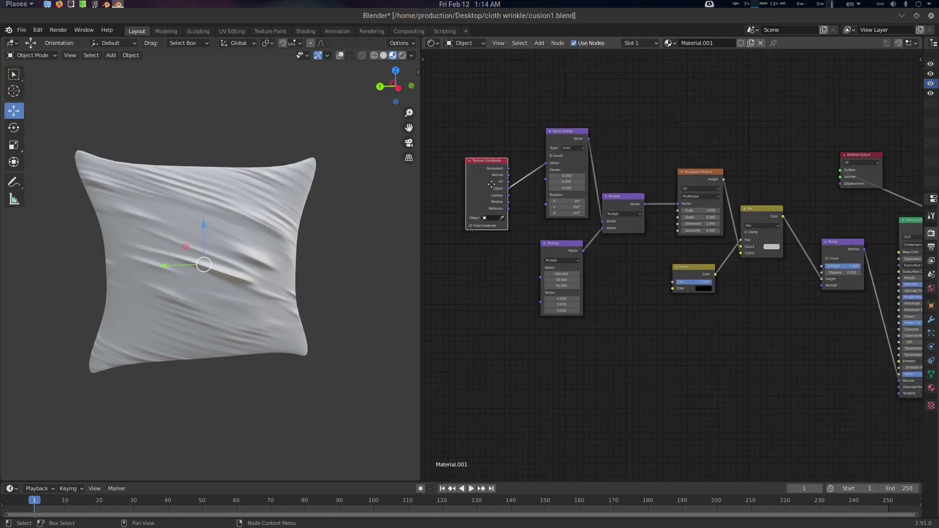
drag(491, 185, 477, 234)
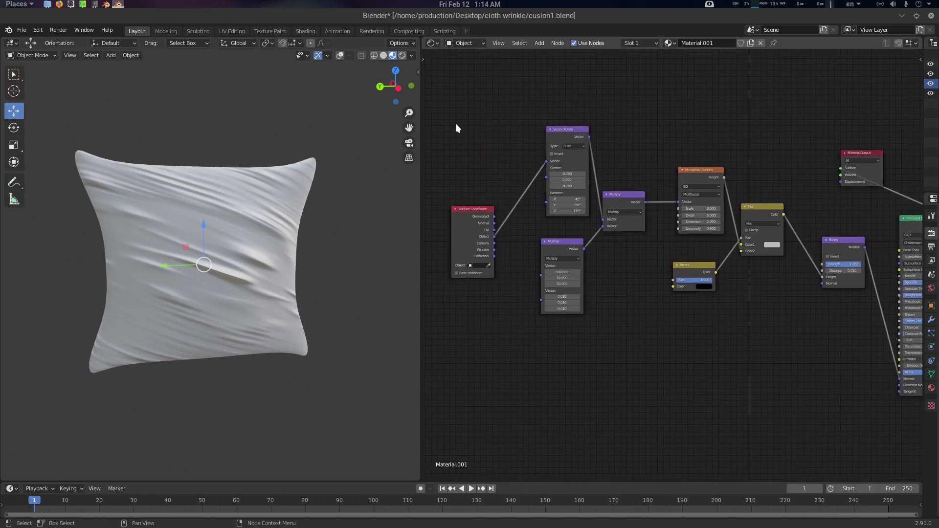
drag(453, 104, 827, 341)
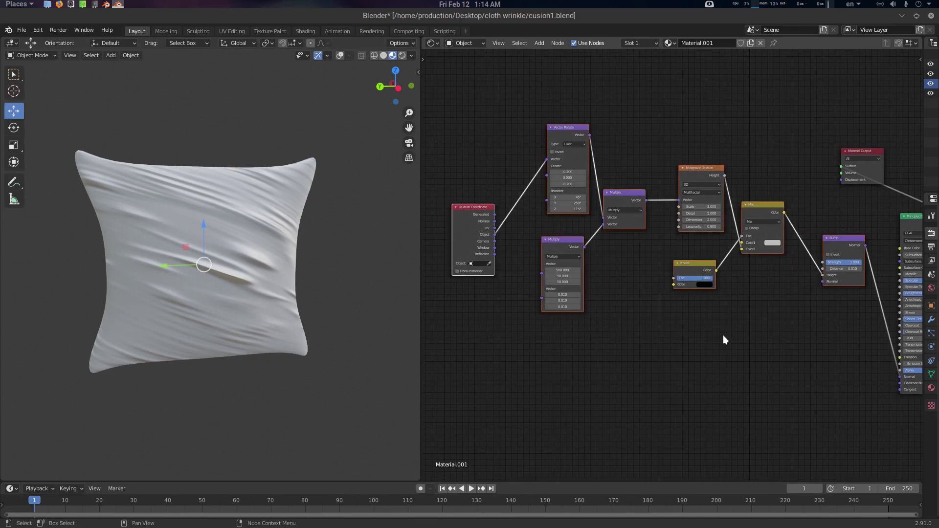
key(ctrl+g)
Step: Expose the first vector of the lower Multiply node, holding 500, 50 and 50, as a group input
scroll(699, 336, up, 3)
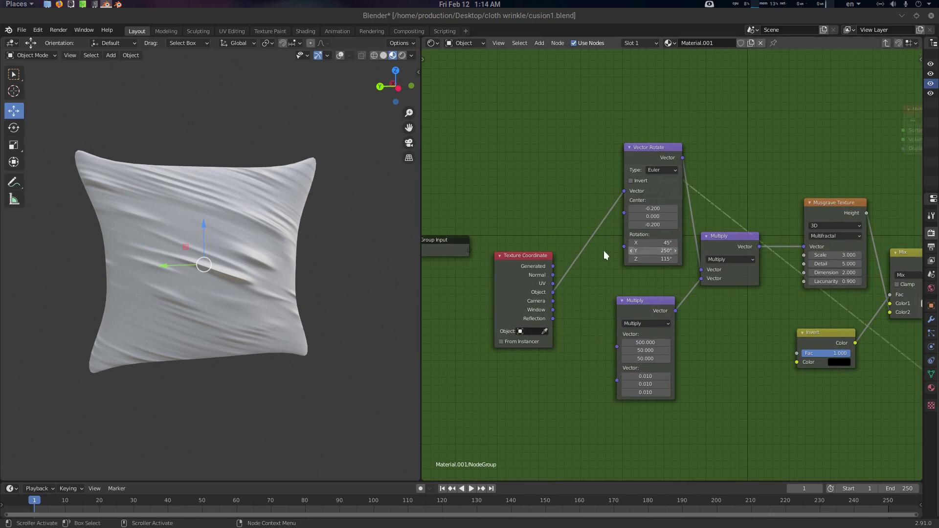
middle_drag(603, 252, 682, 282)
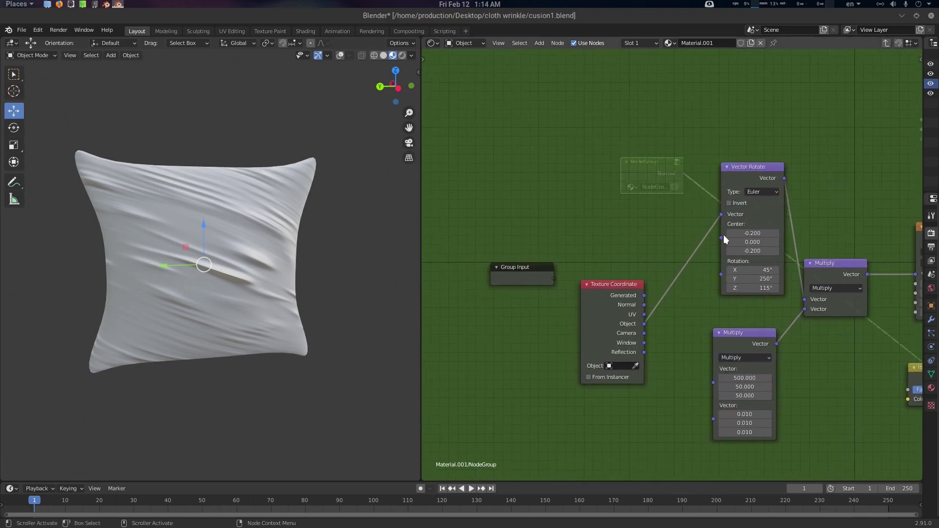
middle_drag(710, 304, 713, 284)
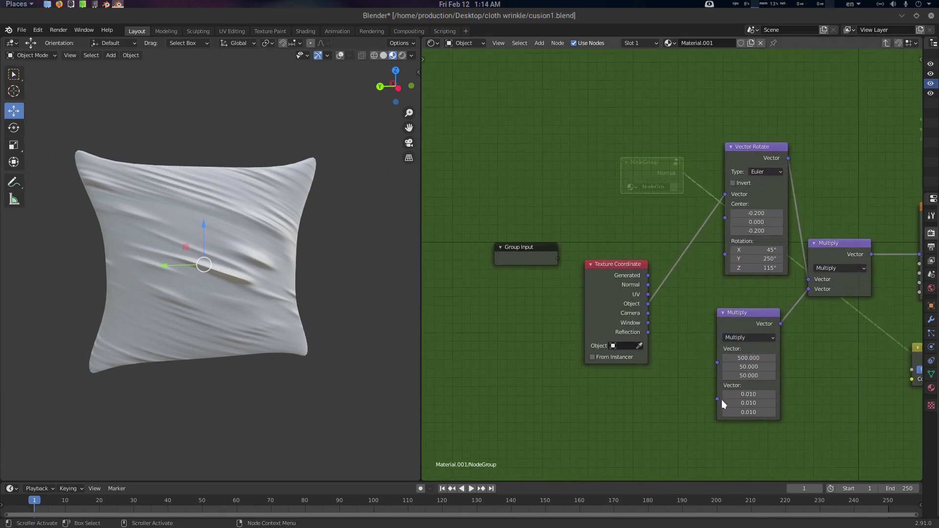
mouse_move(718, 362)
mouse_down()
mouse_move(601, 272)
mouse_move(558, 258)
mouse_up()
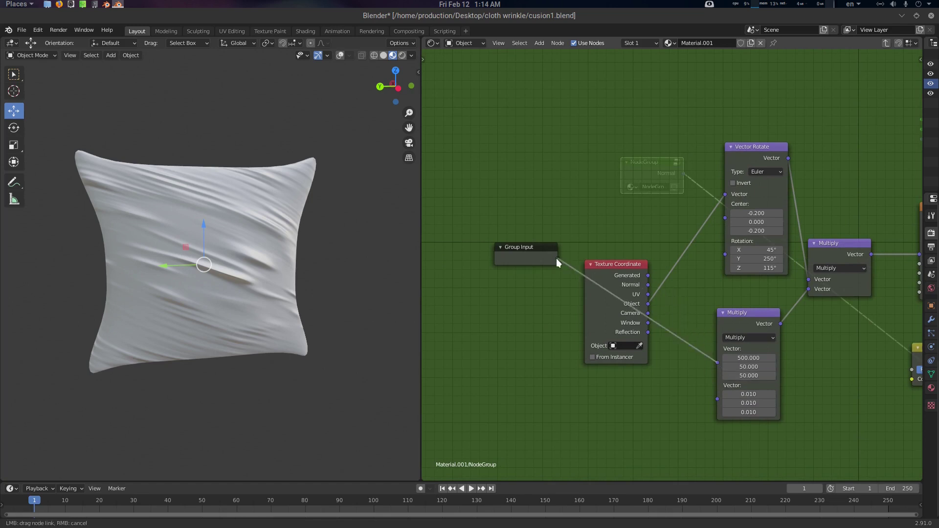
Step: Rename the group's Vector input to "Scale" in the node group interface
key(n)
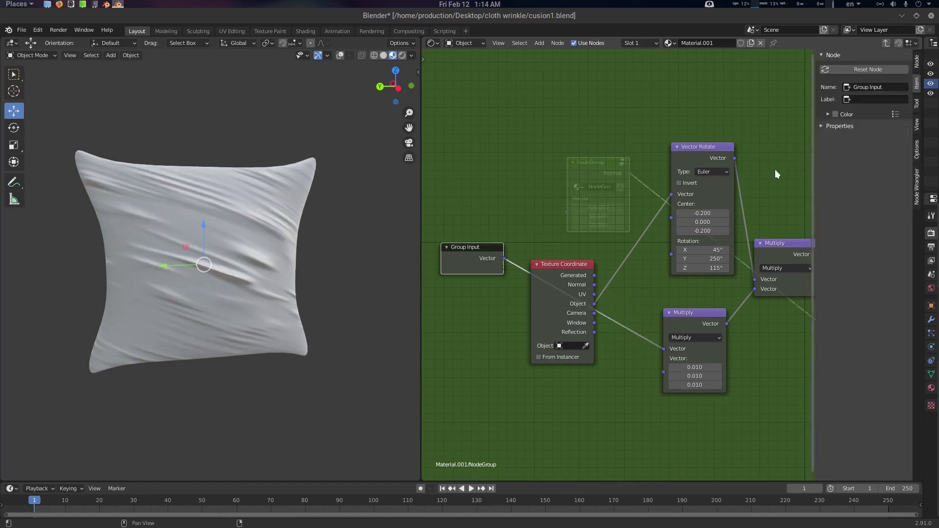
click(917, 104)
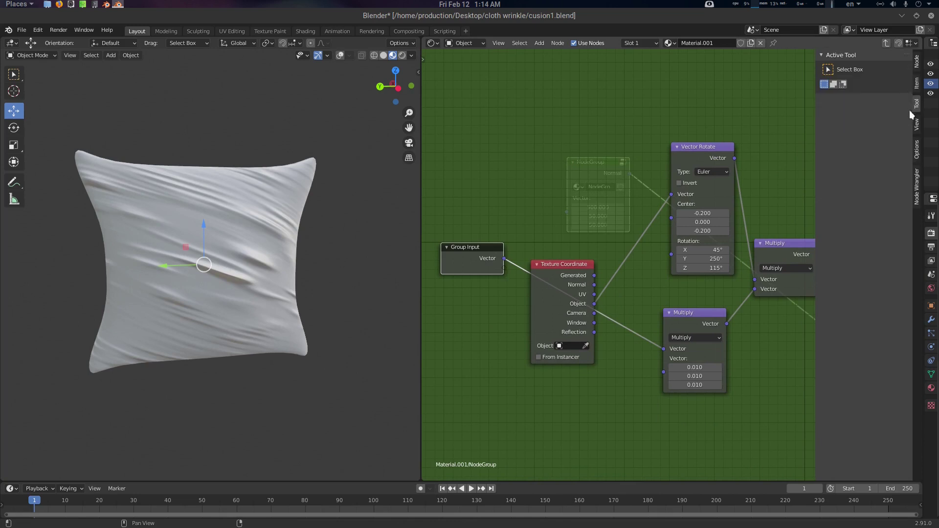
click(917, 125)
click(918, 147)
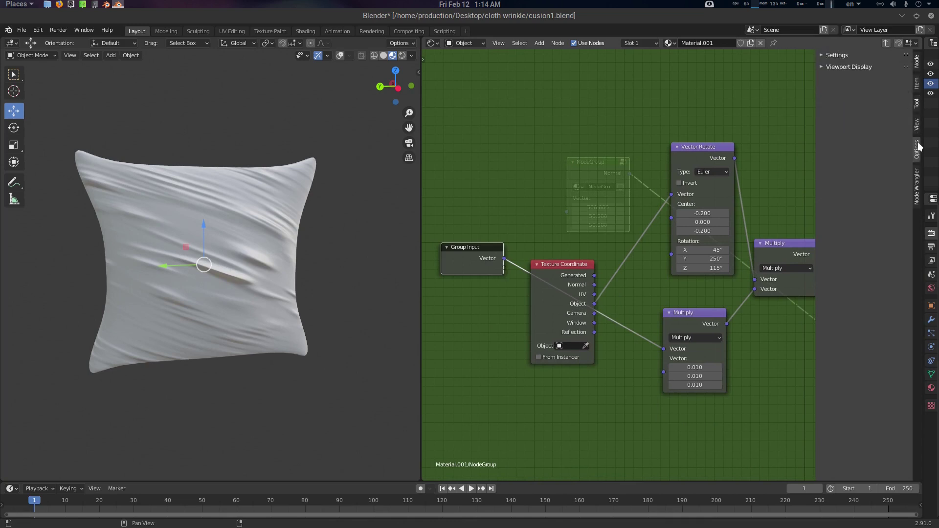
click(916, 59)
click(838, 83)
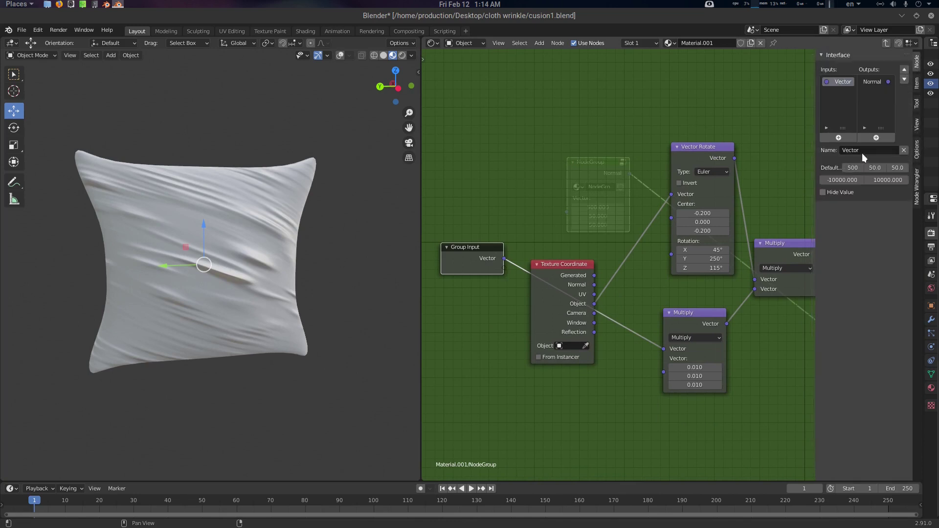
text(Scale)
key(Return)
Step: Move the Group Input node below Texture Coordinate and expose the Vector Rotate node's Rotation and Center as group inputs
middle_drag(588, 268, 602, 255)
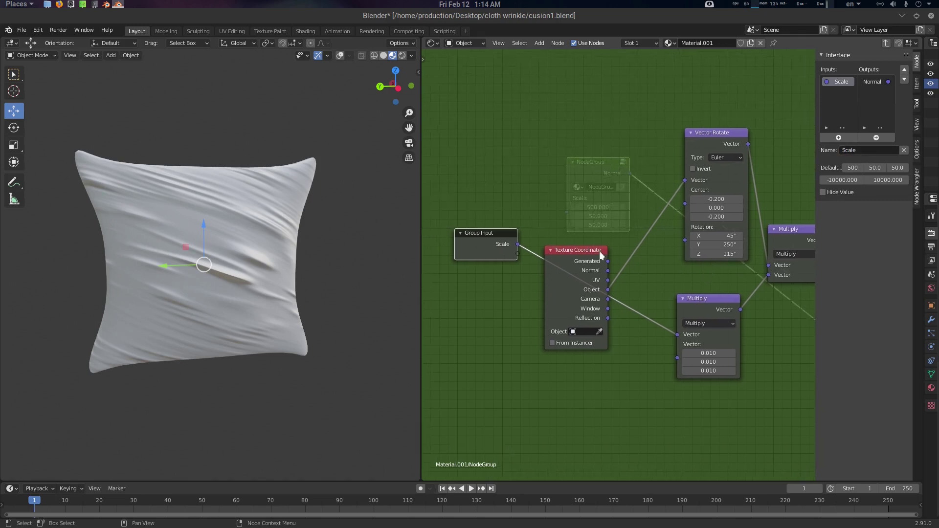
drag(472, 234, 452, 373)
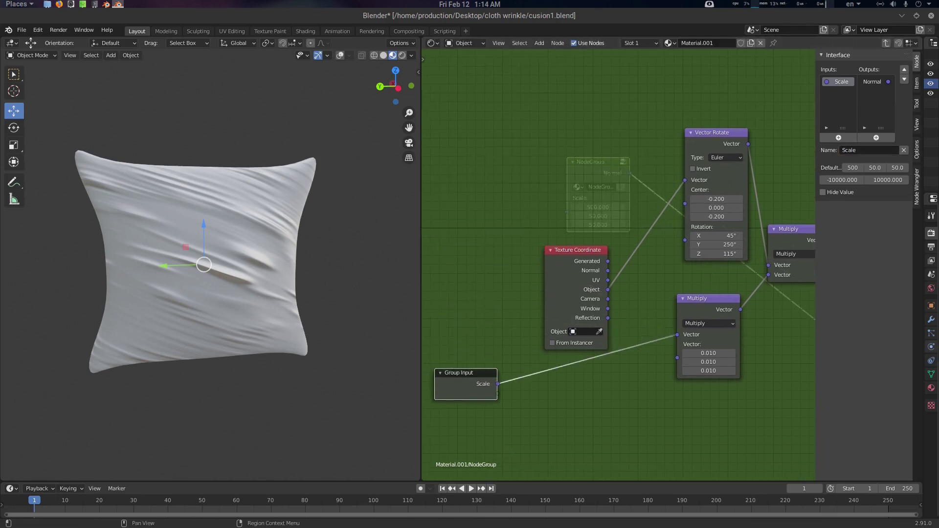
middle_drag(686, 239, 700, 203)
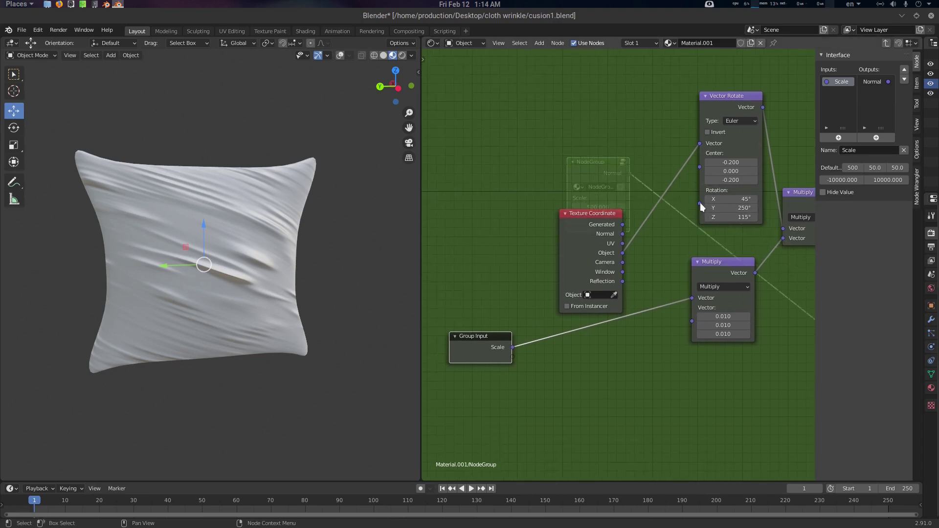
drag(700, 202, 512, 357)
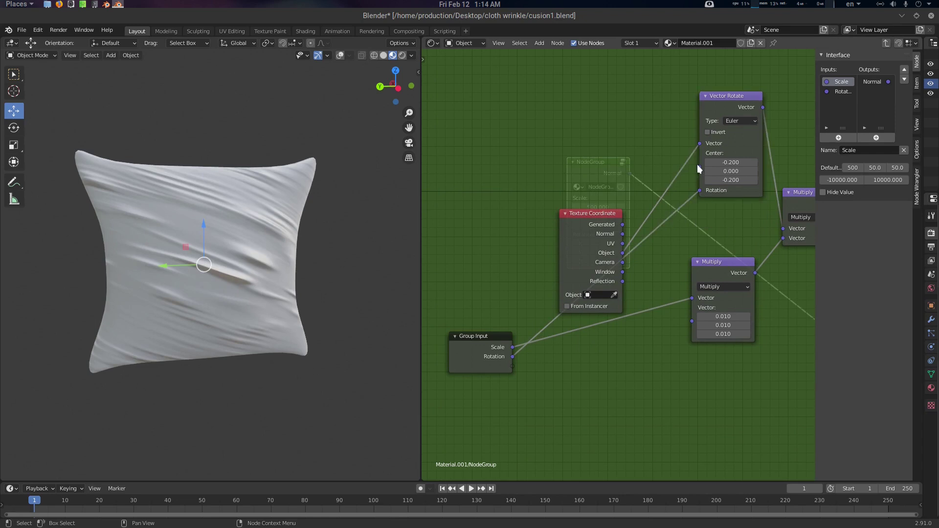
drag(700, 167, 512, 363)
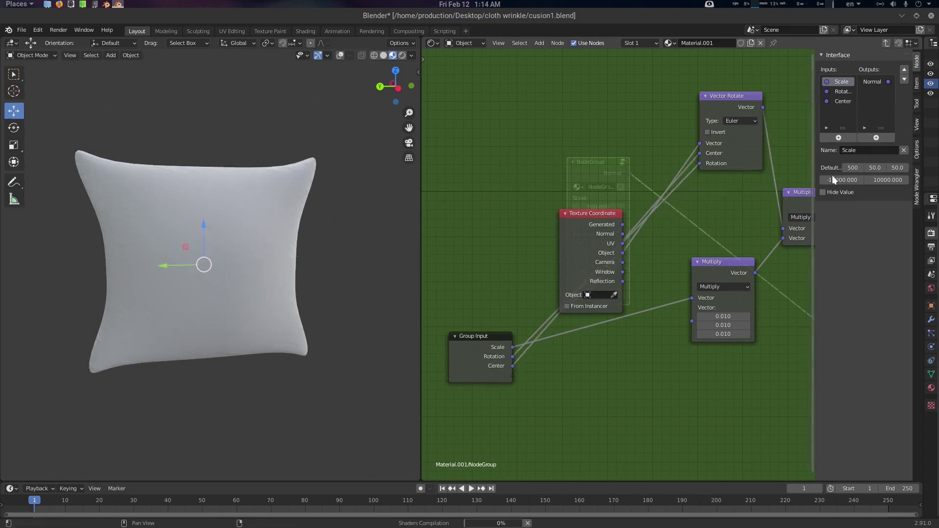
Step: Rename the group's Center input to "Rotation Center"
click(842, 101)
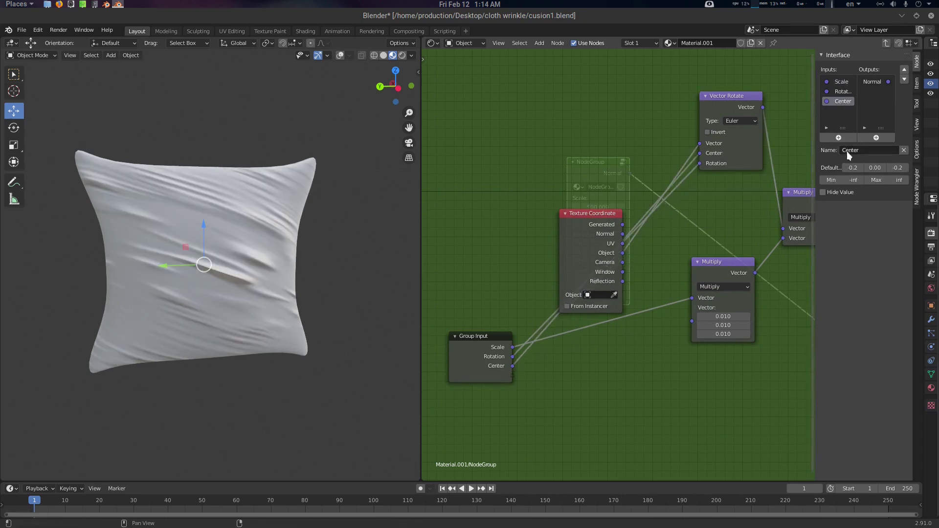
click(878, 151)
key(Home)
text(Rotation)
key(Return)
middle_drag(621, 330, 620, 298)
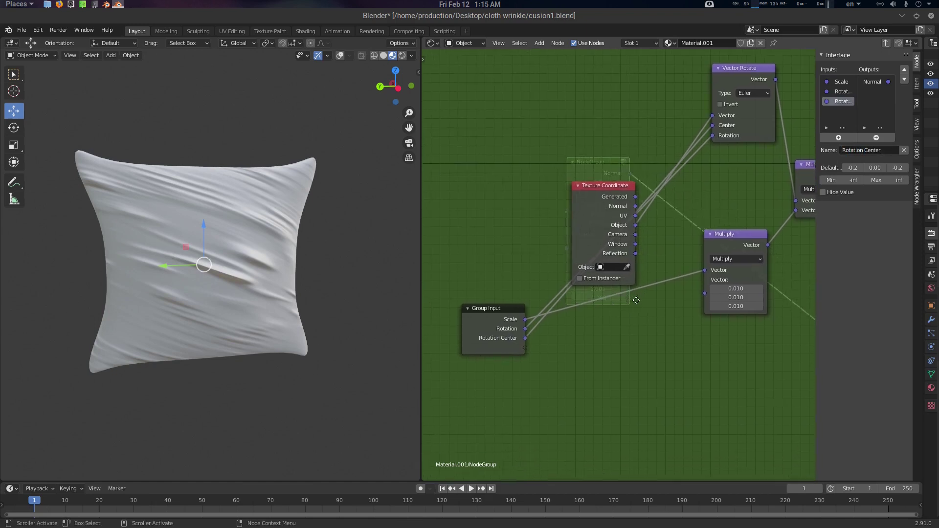
scroll(619, 298, down, 1)
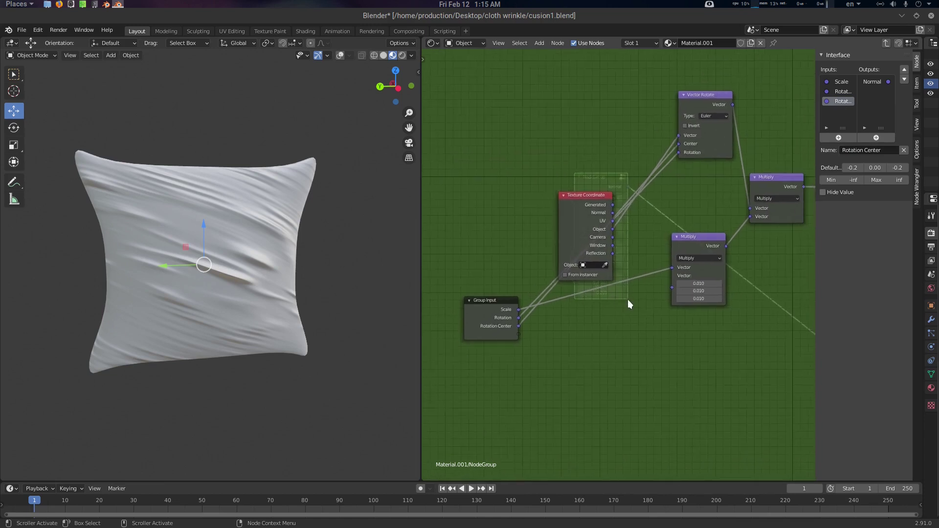
scroll(627, 300, down, 1)
middle_drag(706, 325, 638, 326)
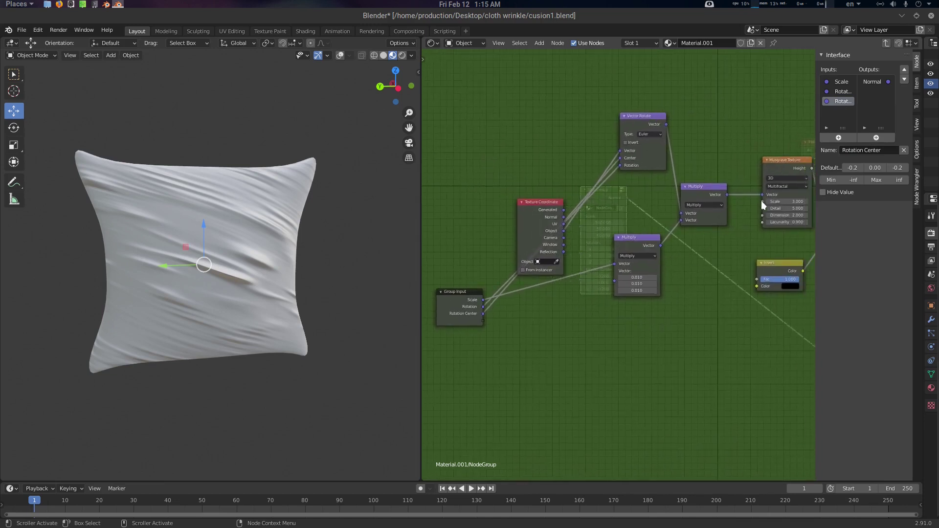
Step: Expose the Musgrave Texture node's Scale, Detail, Dimension and Lacunarity as group inputs
drag(762, 202, 483, 320)
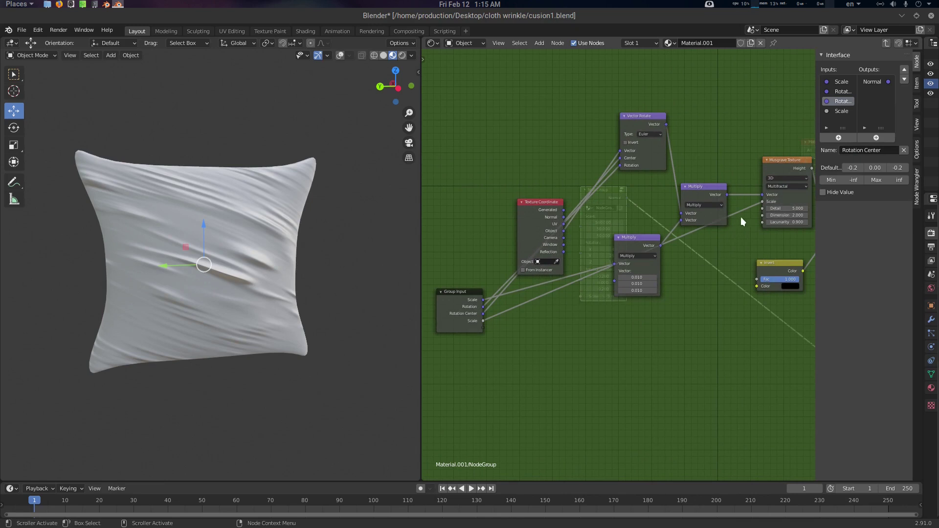
drag(762, 209, 483, 328)
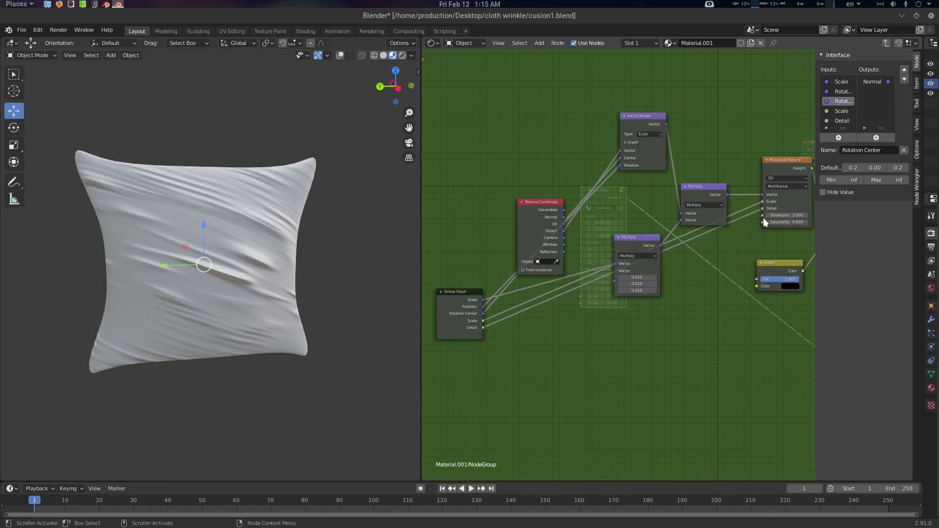
drag(762, 215, 483, 335)
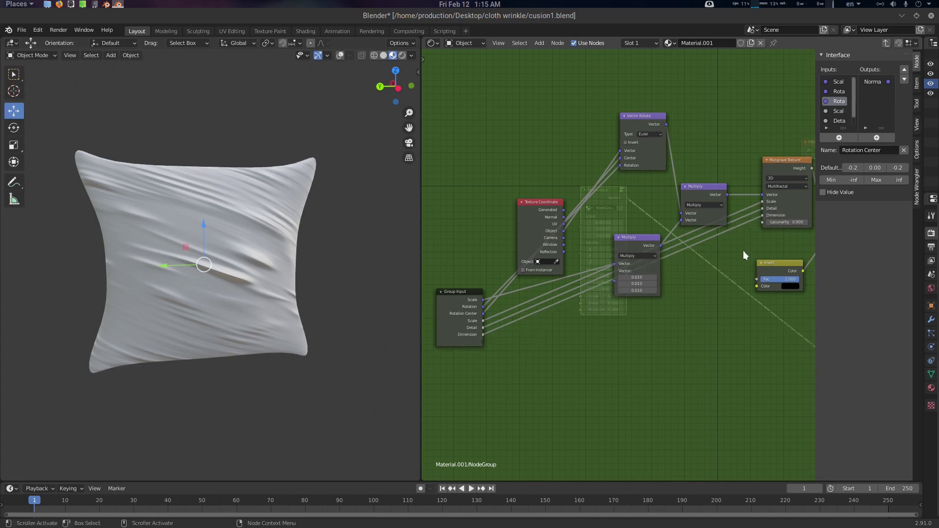
drag(762, 223, 484, 341)
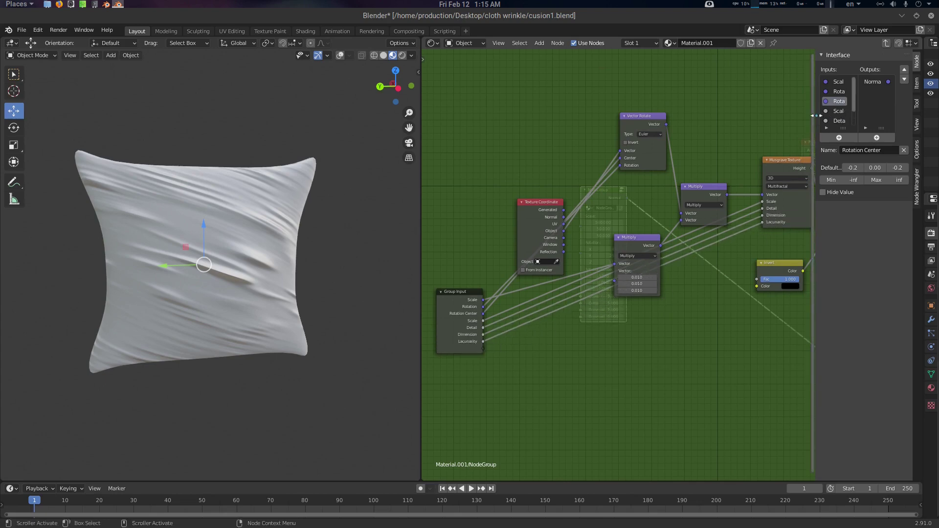
Step: Widen the node group interface list and rename the Musgrave Scale input to "Wrinkle Scale"
drag(812, 127, 708, 127)
click(743, 112)
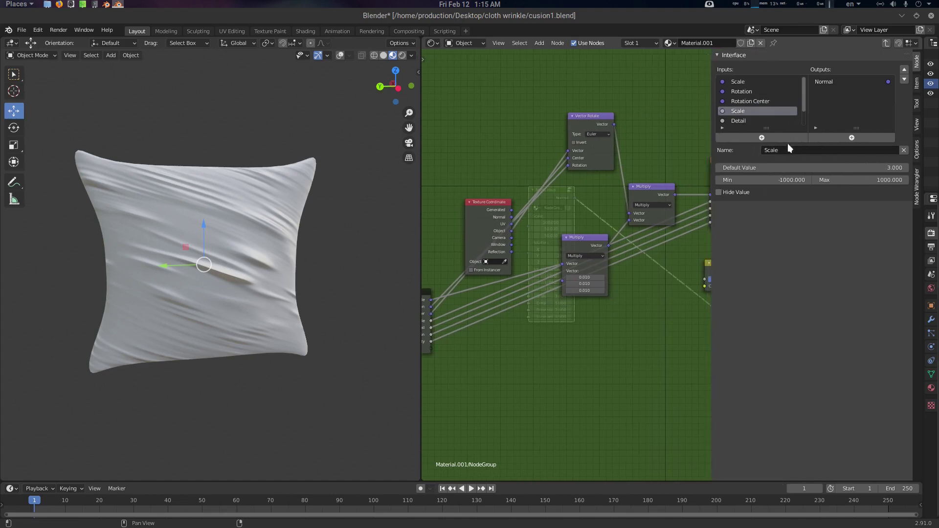
click(786, 150)
click(788, 151)
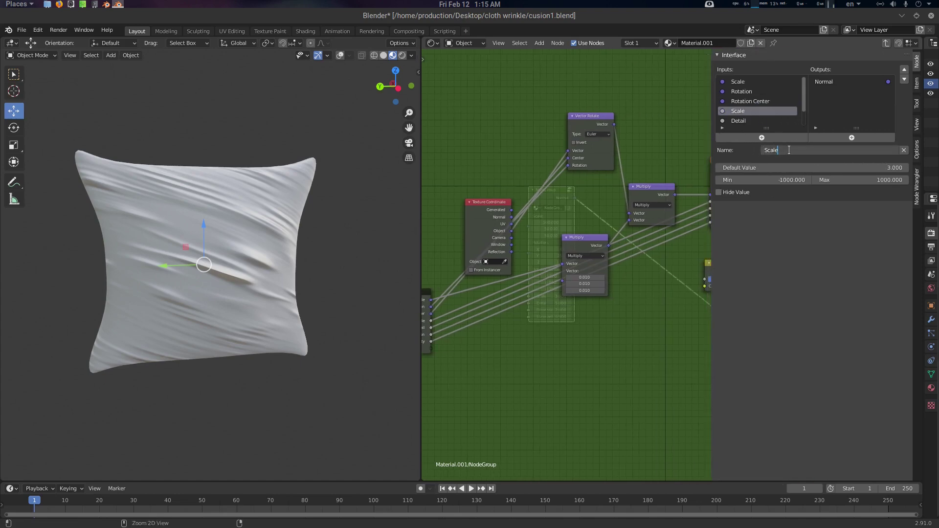
key(Home)
text(W)
key(shift+Home)
key(ctrl+c)
key(Return)
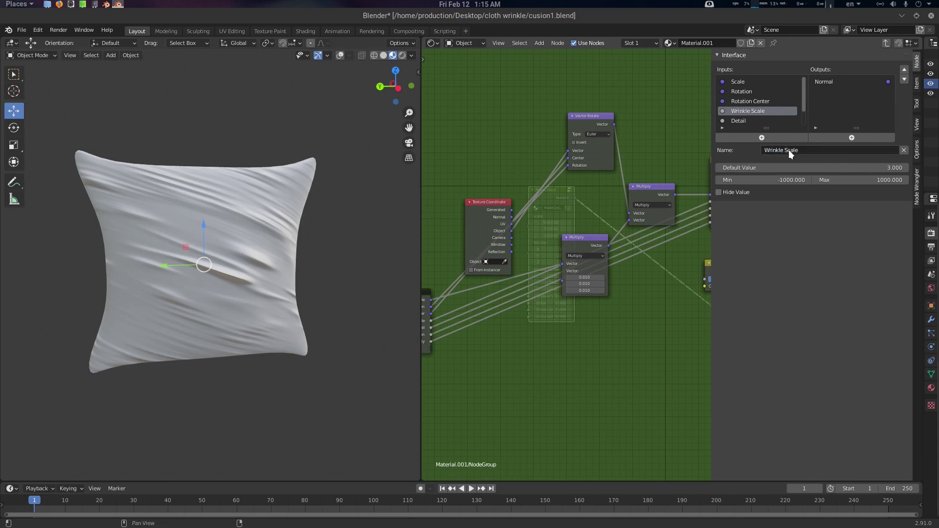
Step: Add the prefix "Wrinkle" to the names of the Detail, Dimension and Lacunarity group inputs
click(750, 120)
scroll(753, 113, down, 2)
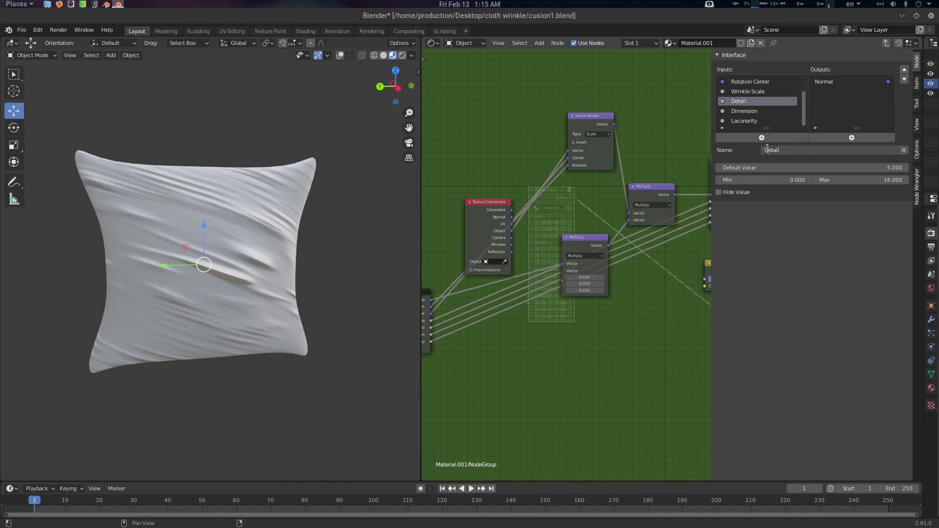
key(ctrl+v)
key(Return)
click(759, 111)
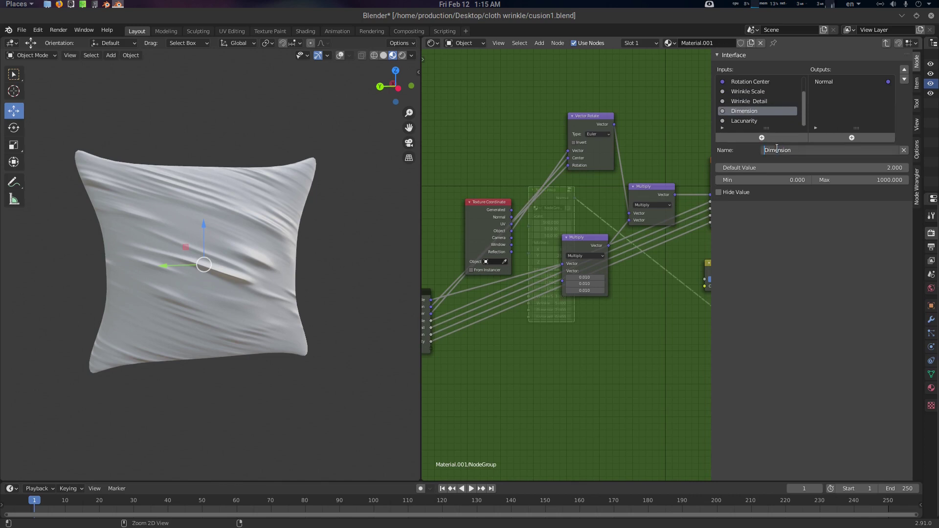
key(ctrl+v)
key(Return)
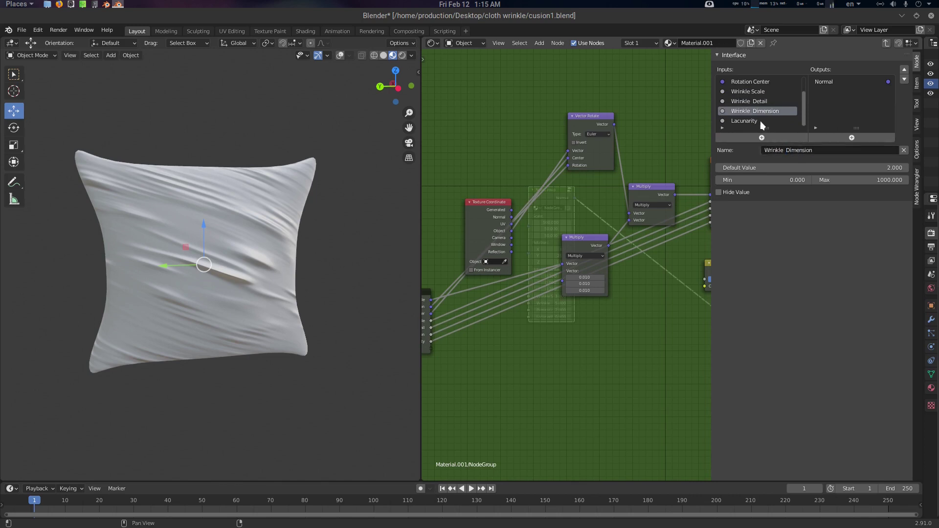
click(760, 120)
click(789, 150)
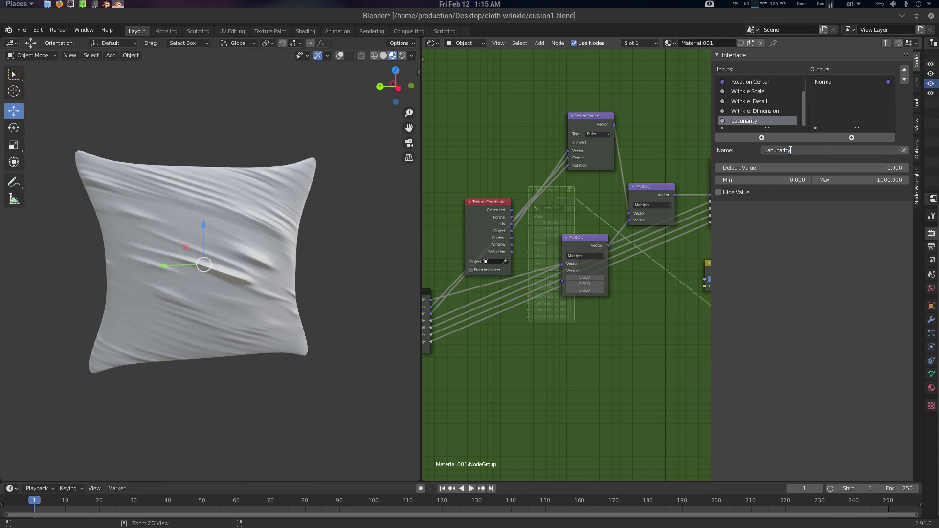
key(ctrl+v)
key(Return)
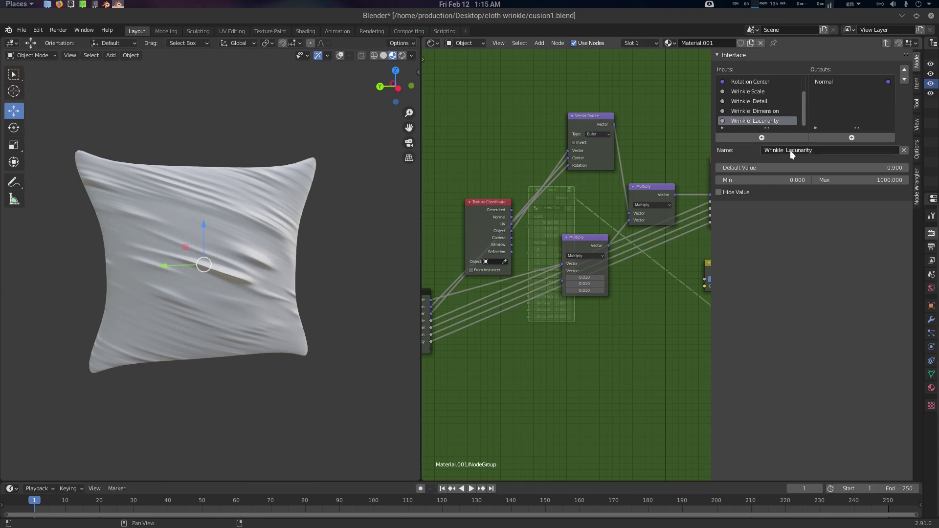
Step: Expose the Invert node's Color as a group input and rename it to "Mask"
mouse_move(664, 315)
middle_down()
mouse_move(644, 303)
mouse_move(652, 314)
middle_up()
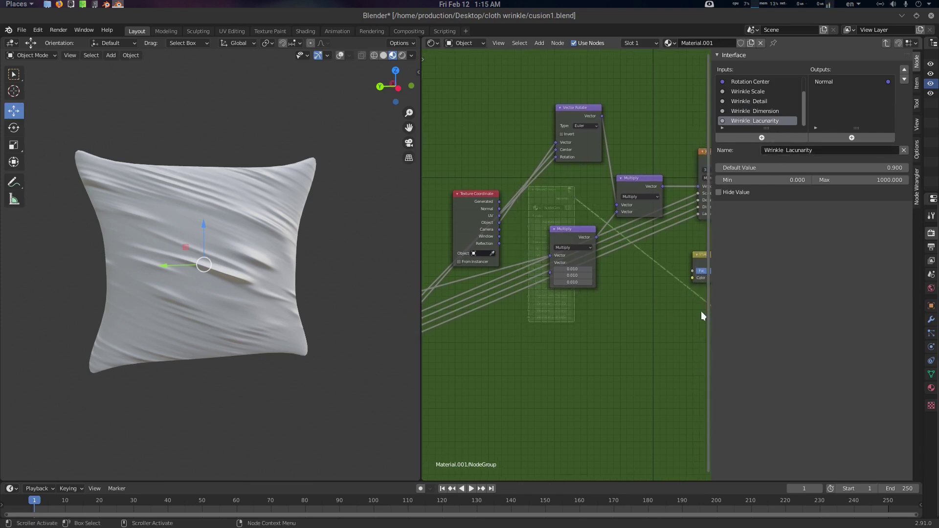
scroll(640, 309, down, 3)
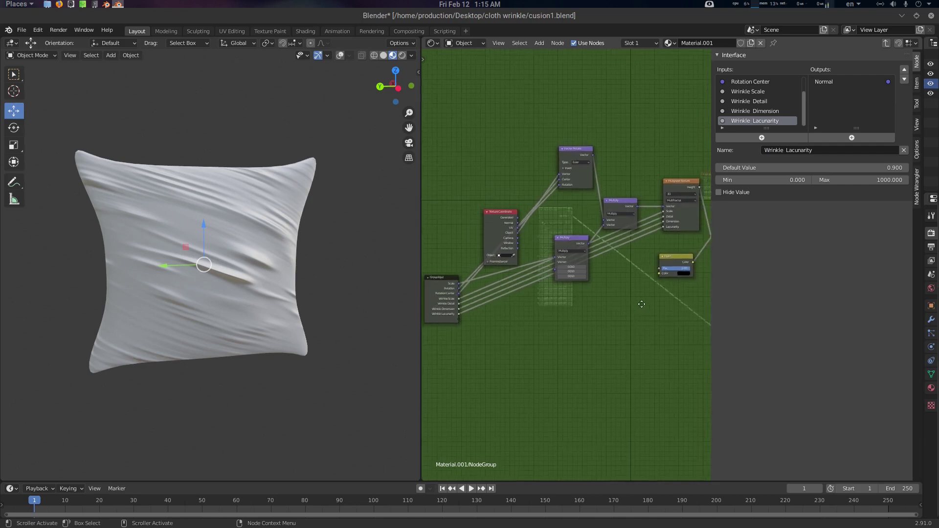
scroll(660, 280, up, 1)
drag(678, 273, 442, 326)
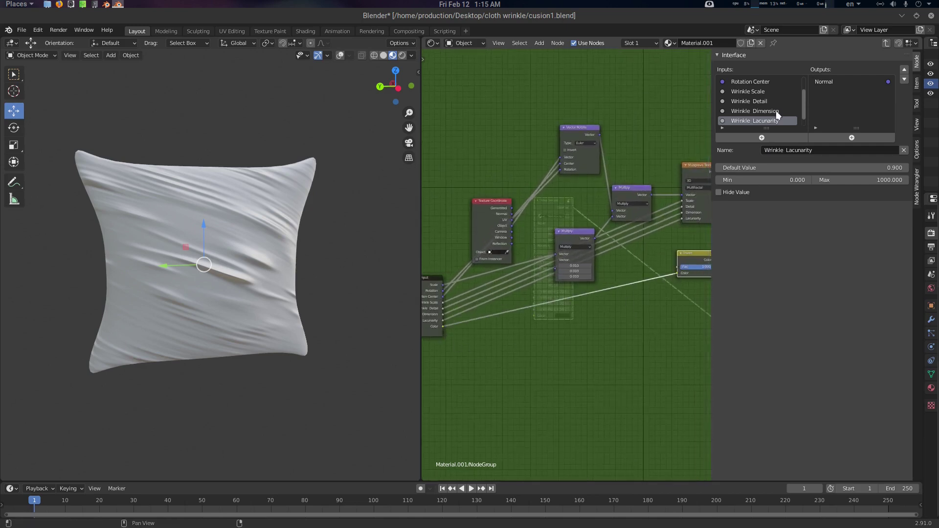
scroll(775, 110, down, 1)
click(747, 123)
double_click(801, 151)
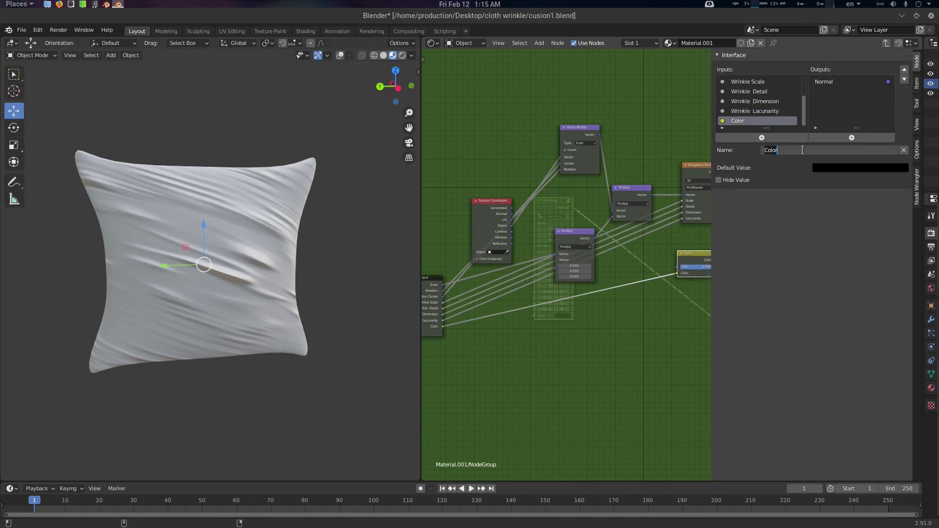
key(ctrl+a)
text(Mask)
key(Return)
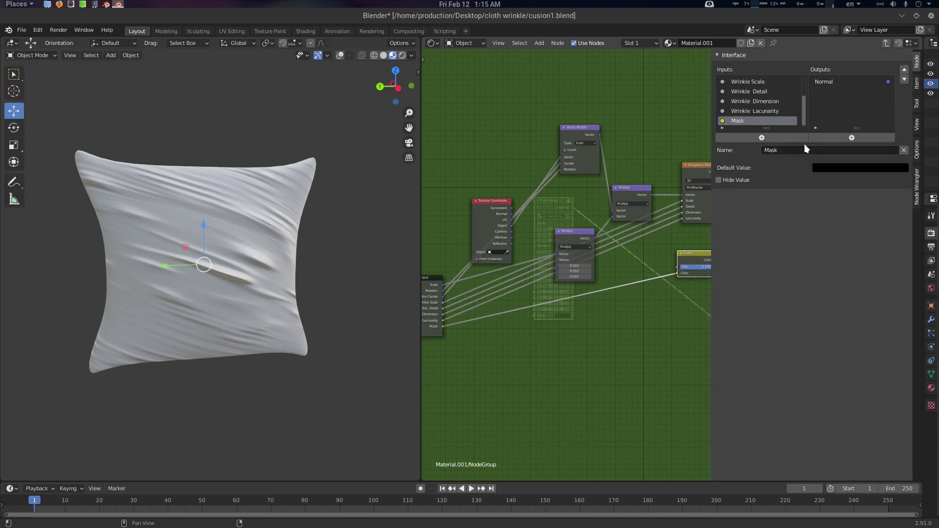
Step: Expose the Invert node's Fac as a group input and rename it to "Mask Fac"
middle_drag(619, 319, 618, 317)
drag(677, 264, 444, 328)
scroll(748, 121, down, 1)
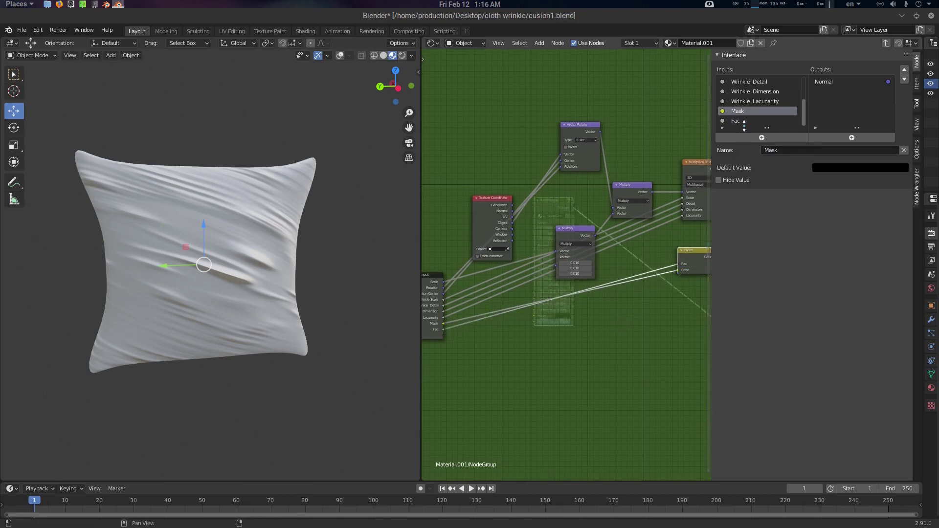
click(742, 121)
click(782, 148)
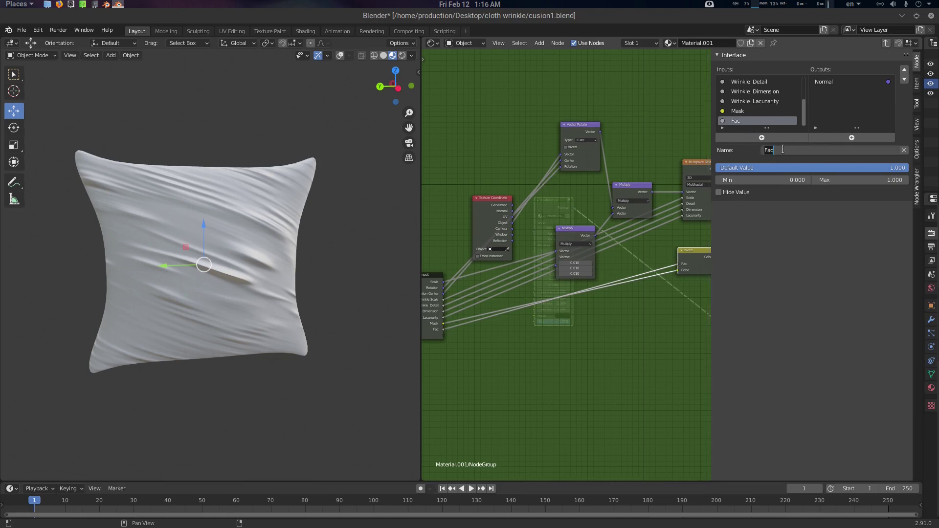
text(MAsk)
key(Return)
click(770, 150)
click(770, 150)
text(a)
key(Return)
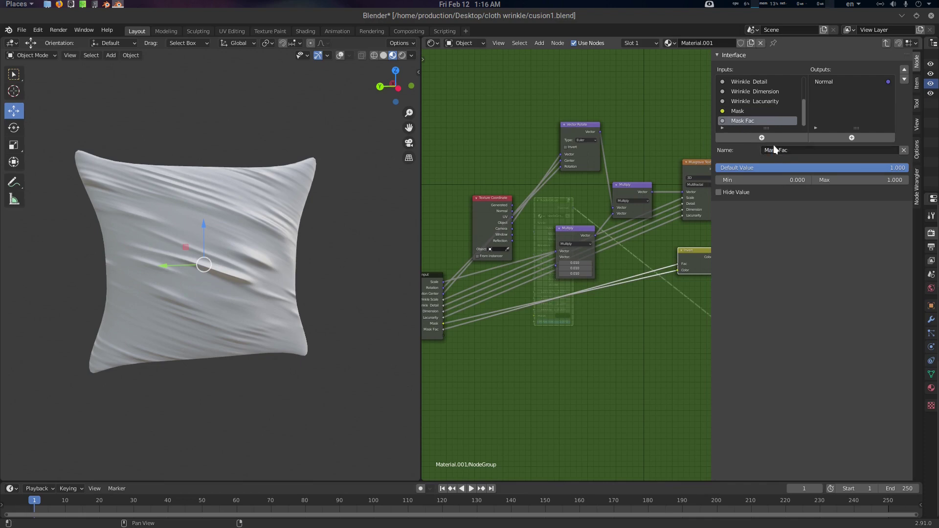
Step: Leave the group's internal node tree, widen the NodeGroup node so its input names are readable, and hide the sidebar
key(Tab)
scroll(582, 259, up, 2)
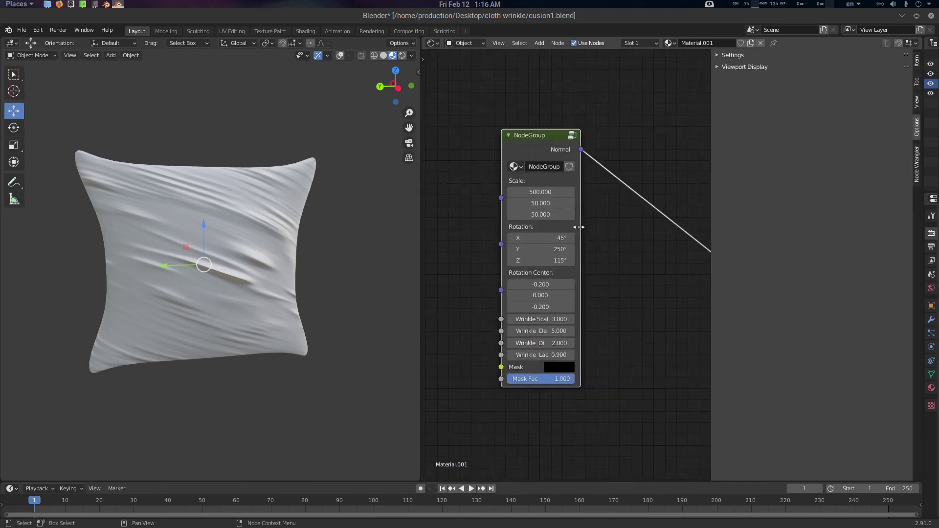
drag(581, 228, 622, 234)
scroll(647, 280, down, 1)
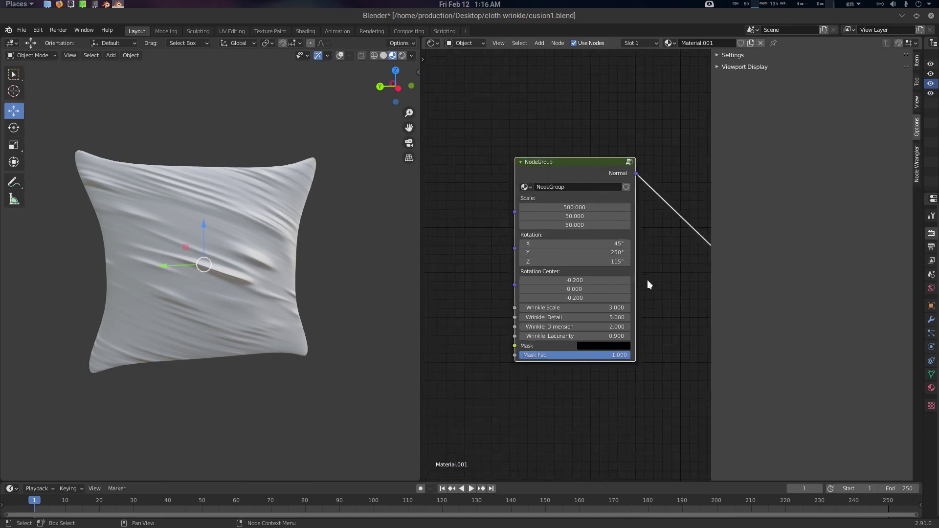
key(n)
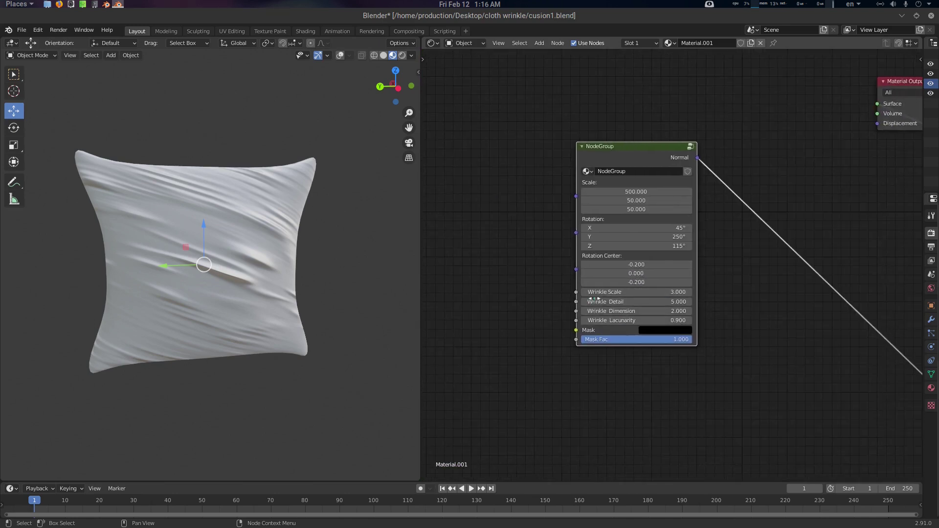
Step: Set the node group's Wrinkle Scale to 5.2, Rotation X to 33.5°, Rotation Center X and Y to 11.2 and 6.1, and Scale X to 550.3
drag(661, 291, 719, 291)
drag(673, 226, 651, 227)
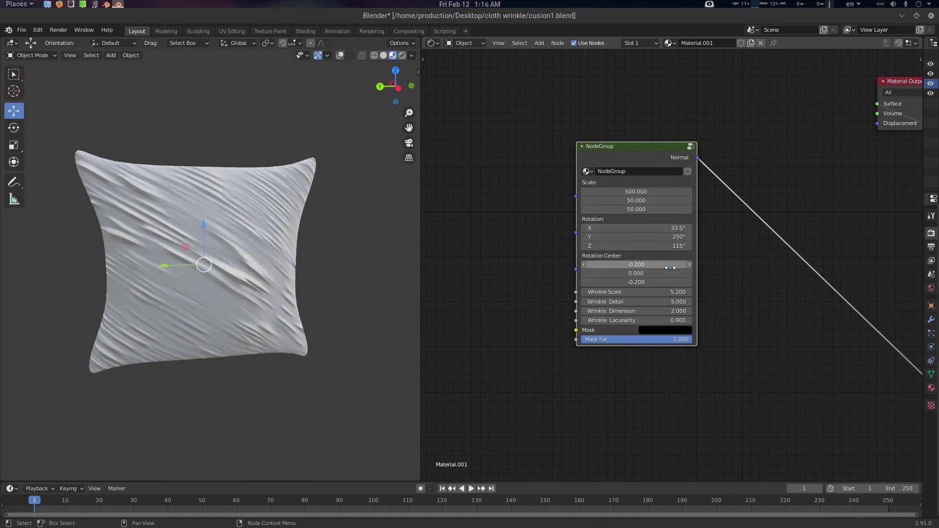
mouse_move(670, 265)
mouse_down()
mouse_move(694, 265)
mouse_move(655, 271)
mouse_move(679, 271)
mouse_up()
drag(655, 192, 677, 191)
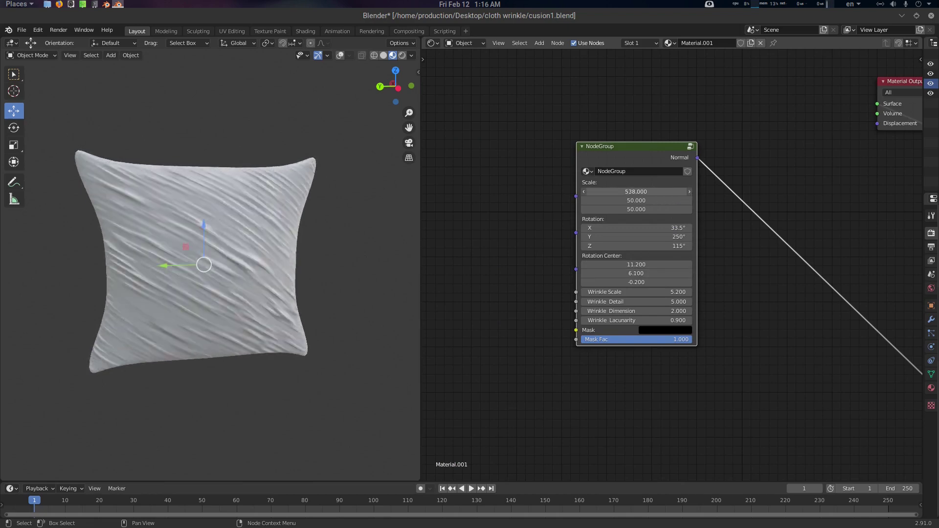
Step: Try other wrinkle directions on the pillow with Rotation Y at 33.7°, Rotation Z at 181° and a lower Rotation X
drag(662, 236, 577, 237)
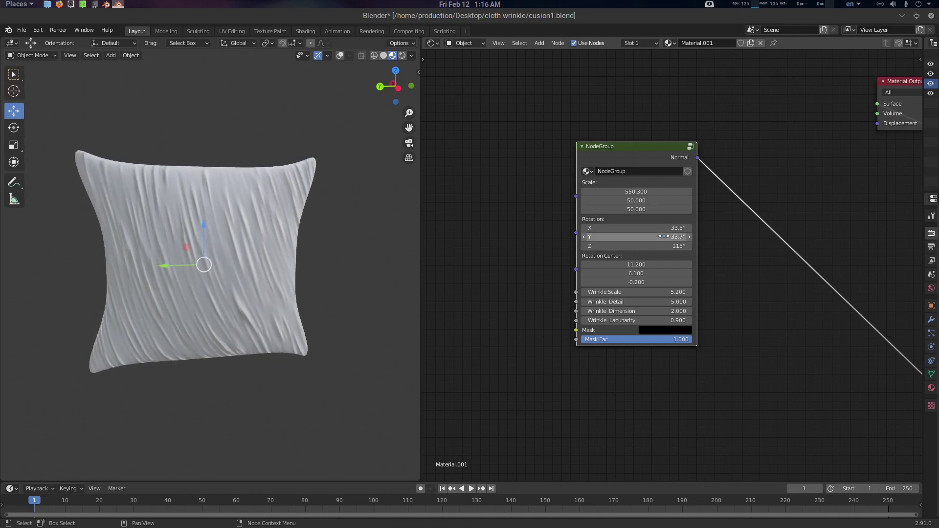
mouse_move(664, 246)
mouse_down()
mouse_move(690, 246)
mouse_move(678, 246)
mouse_up()
middle_drag(262, 275, 270, 278)
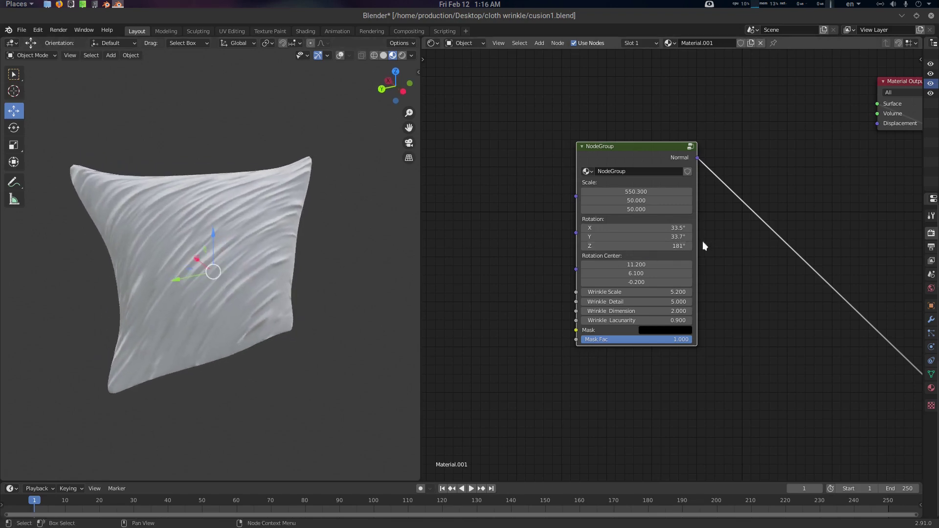
drag(668, 228, 656, 228)
middle_drag(353, 288, 318, 276)
Step: Undo the last three changes to the node group's Rotation X, Y and Z
key(ctrl+z)
key(ctrl+z)
key(ctrl+z)
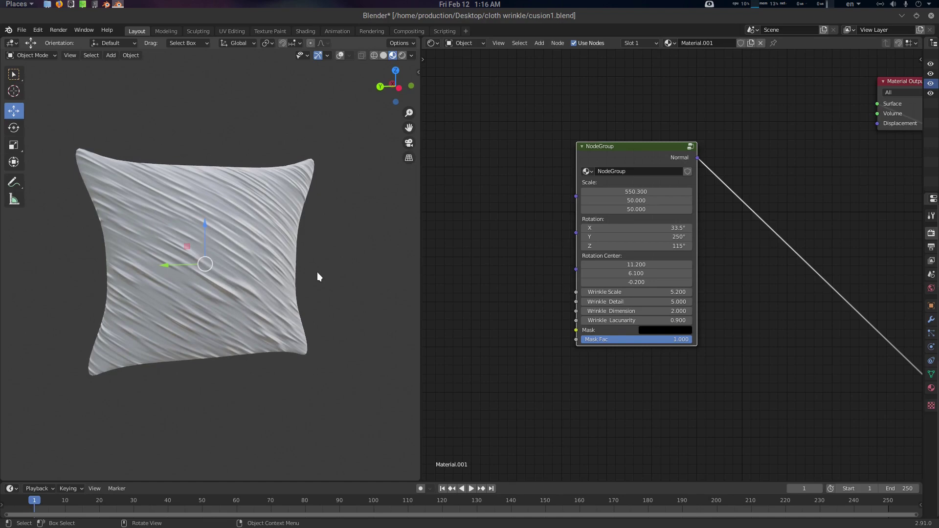